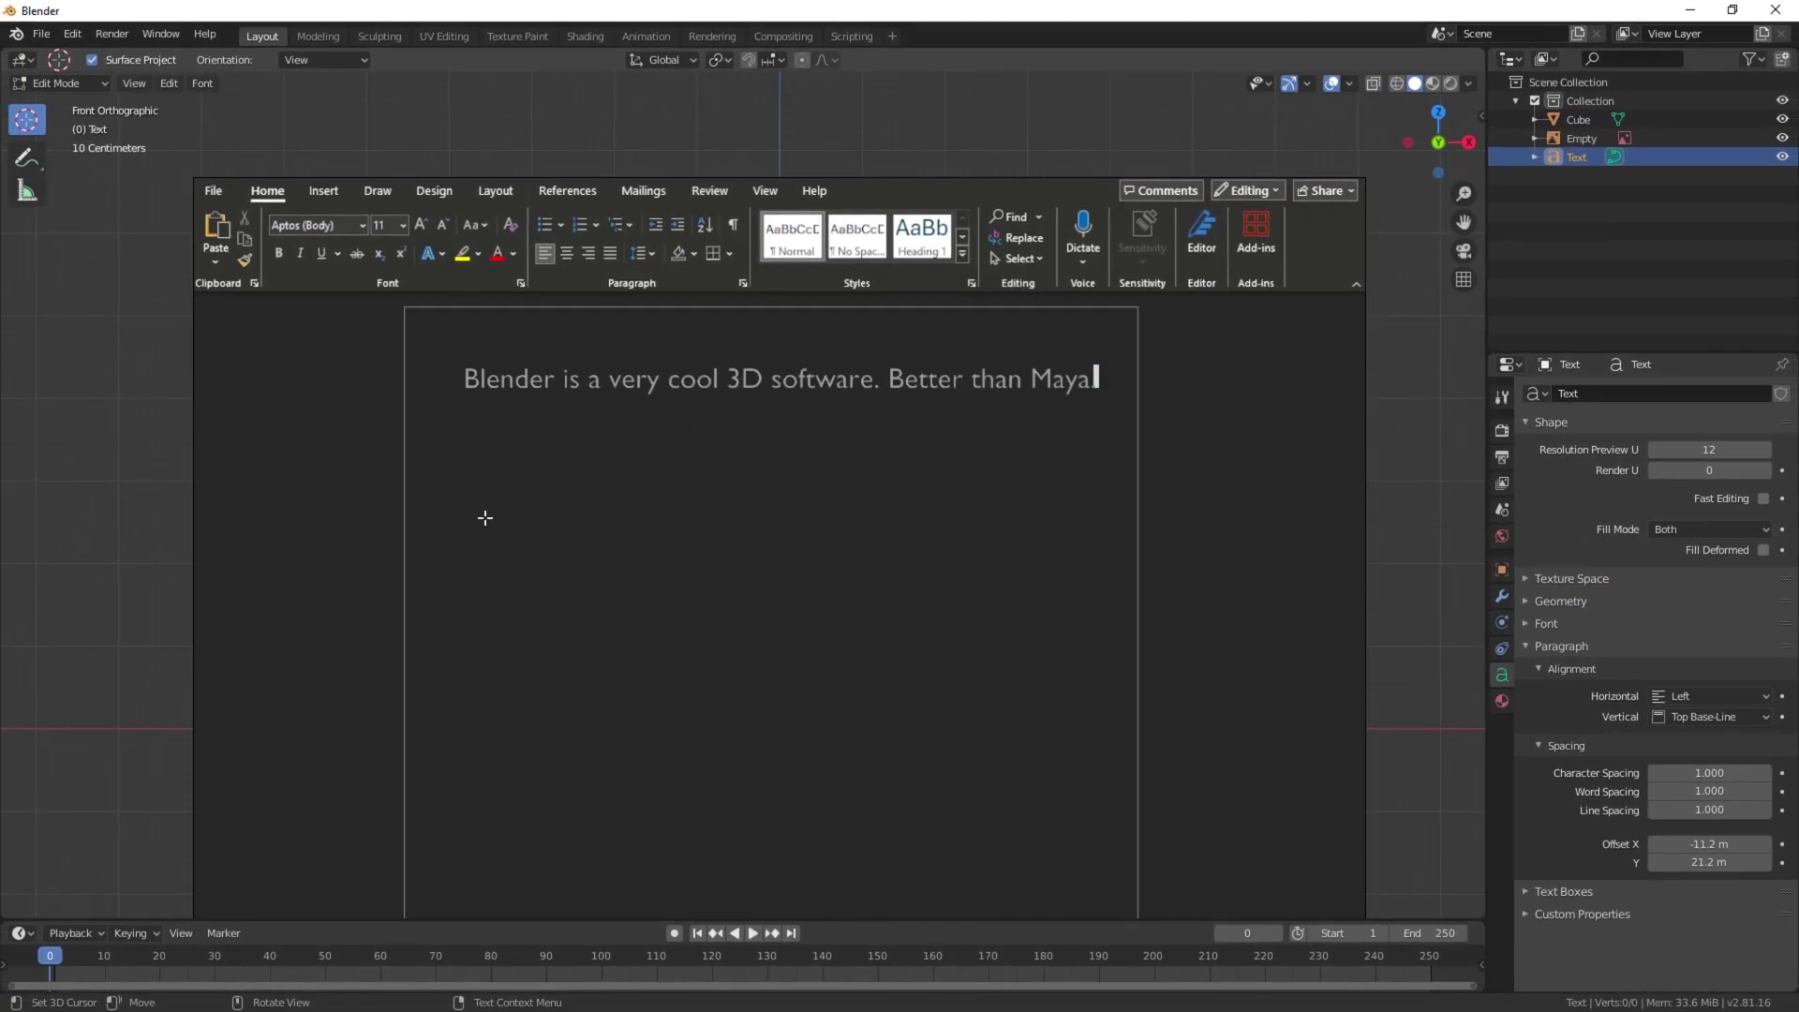
# Leave text editing on the sentence about 3D software and examine the document mock-up from several angles.
pyautogui.scroll(-3, 754, 482)
pyautogui.scroll(3, 743, 492)
pyautogui.moveTo(747, 496); pyautogui.dragTo(753, 613, button='middle')
pyautogui.scroll(-2, 875, 543)
pyautogui.moveTo(839, 551)
pyautogui.mouseDown(button='middle')
pyautogui.moveTo(756, 529)
pyautogui.moveTo(839, 541)
pyautogui.mouseUp(button='middle')
pyautogui.scroll(1, 839, 541)
pyautogui.press('Tab')
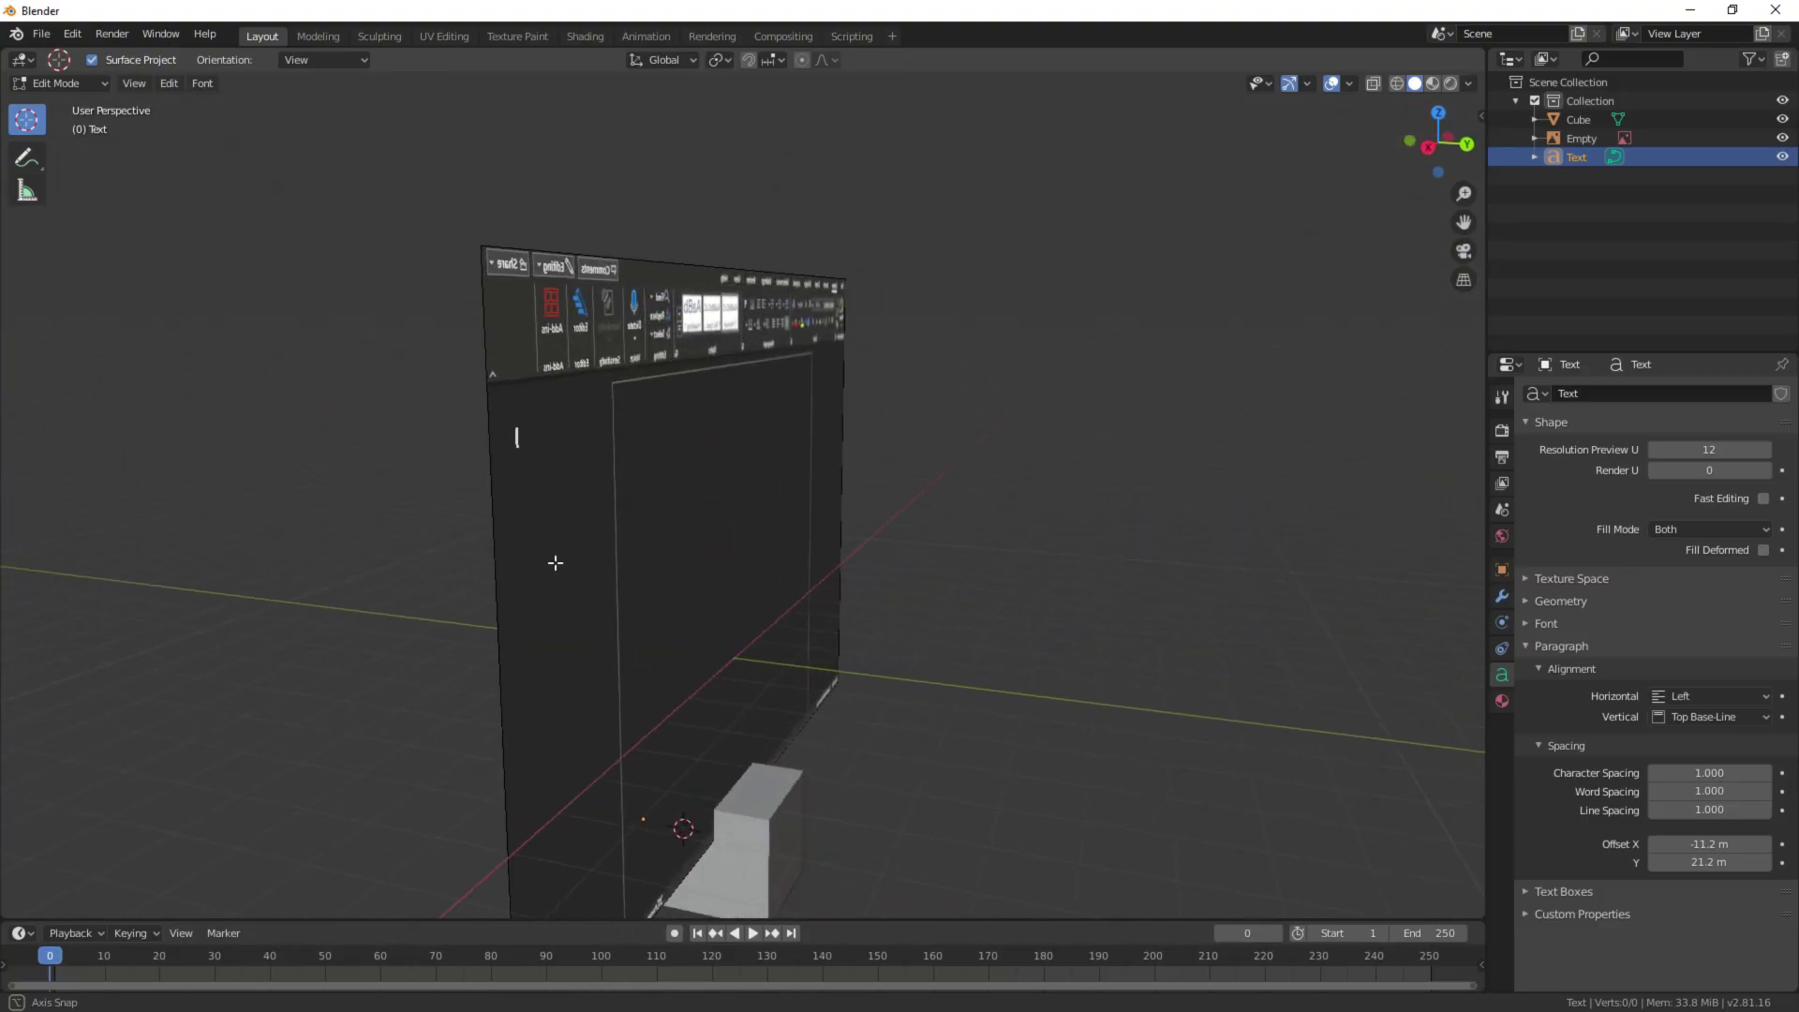
pyautogui.moveTo(757, 597); pyautogui.dragTo(869, 608, button='middle')
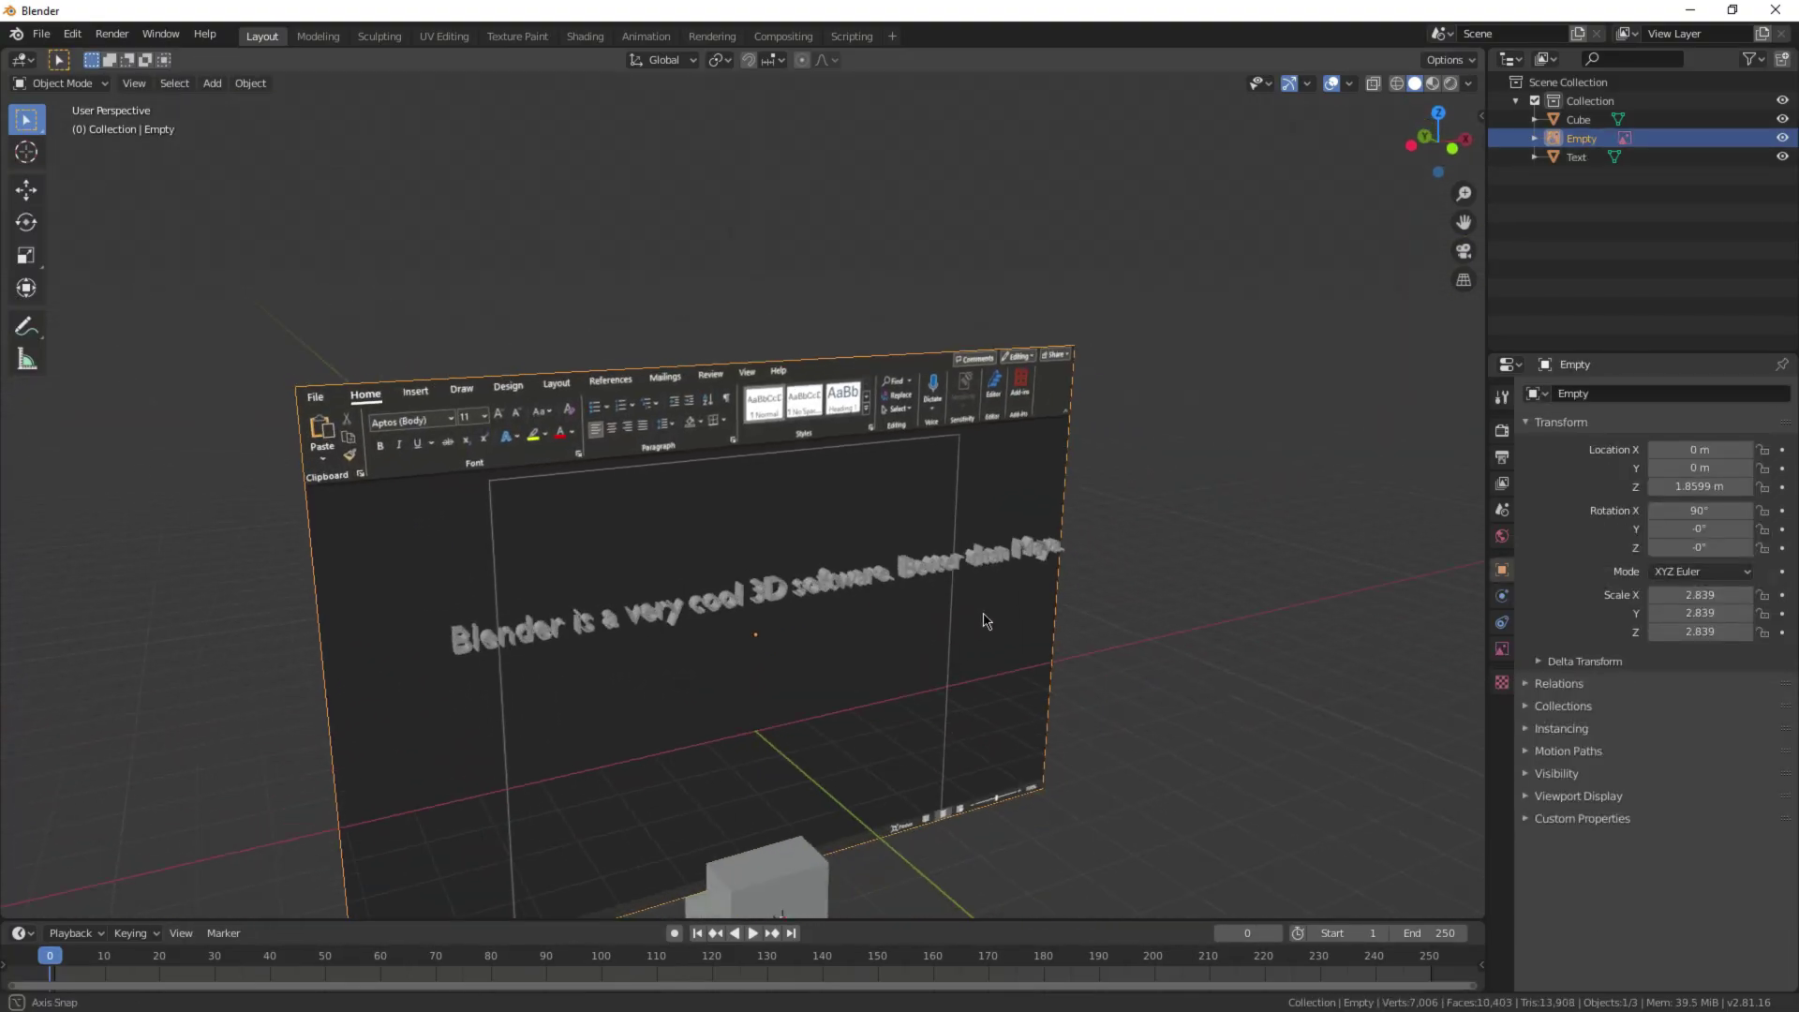
# Delete the document reference image and scale up the 3D sentence text.
pyautogui.moveTo(980, 613); pyautogui.dragTo(757, 582, button='middle')
pyautogui.press('Delete')
pyautogui.click(757, 583)
pyautogui.press('s')
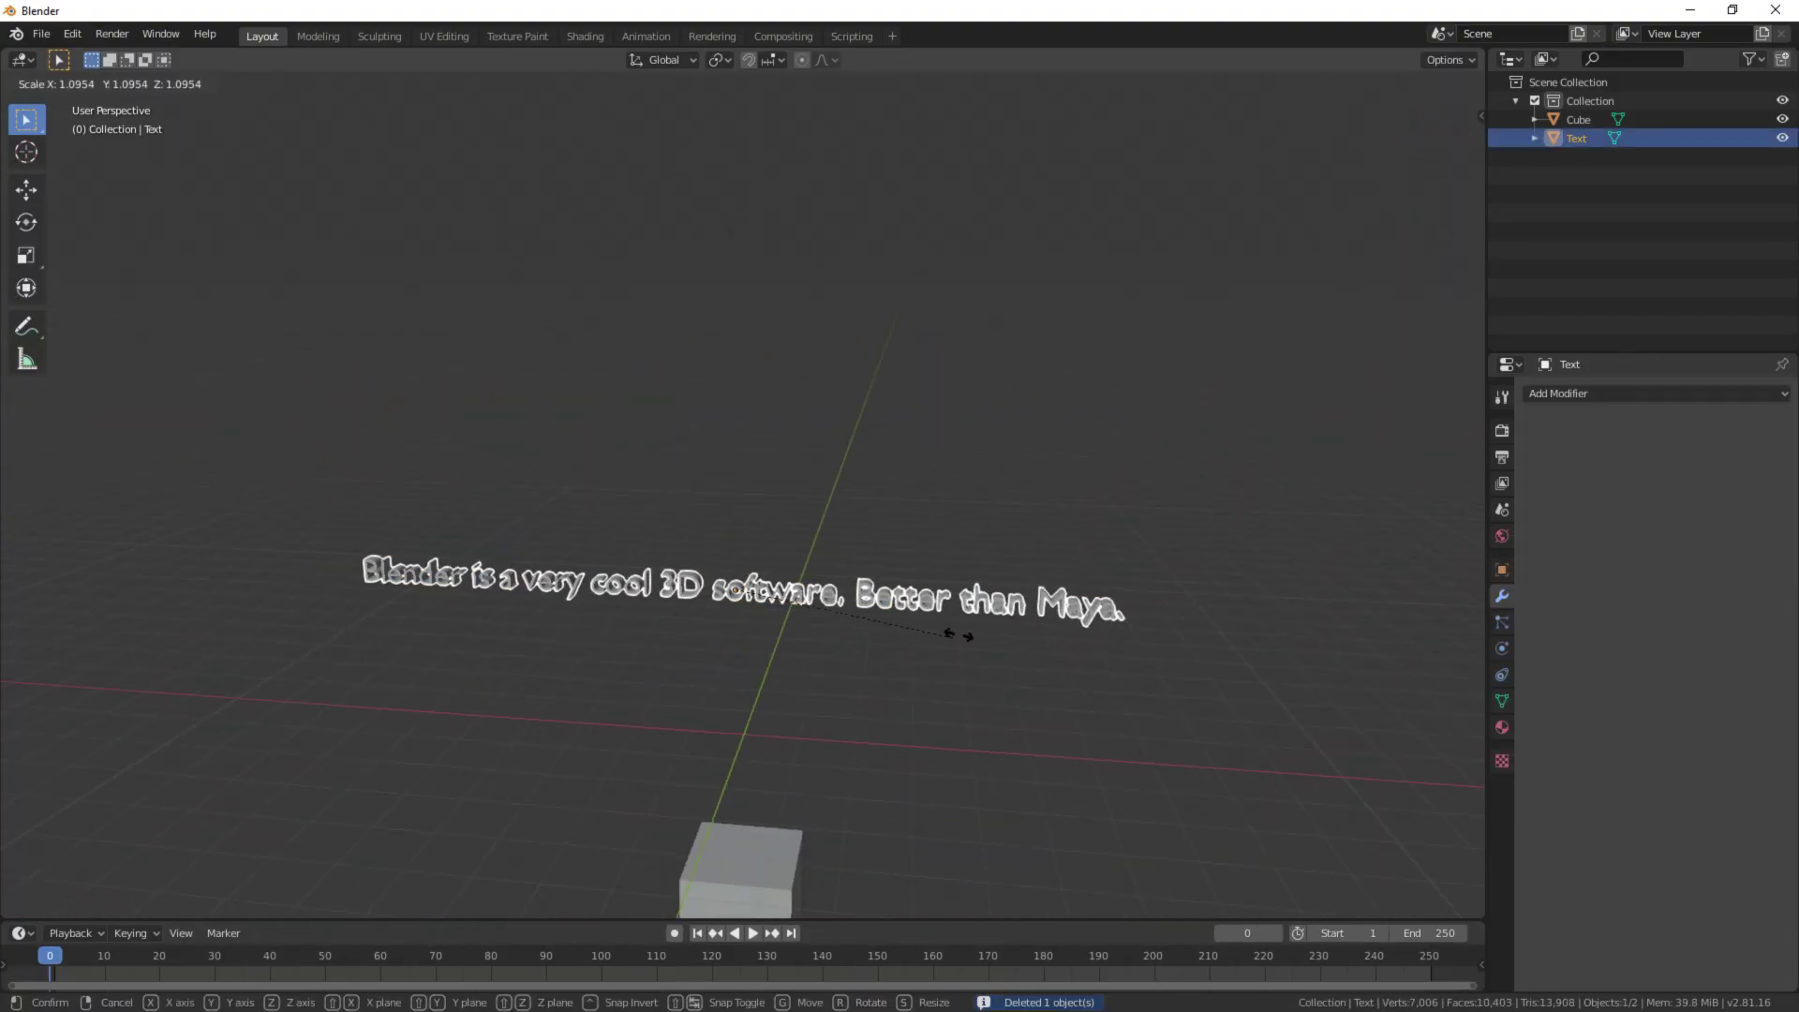
pyautogui.click(1182, 492)
# Delete the cube below the sentence text.
pyautogui.click(767, 854)
pyautogui.press('Delete')
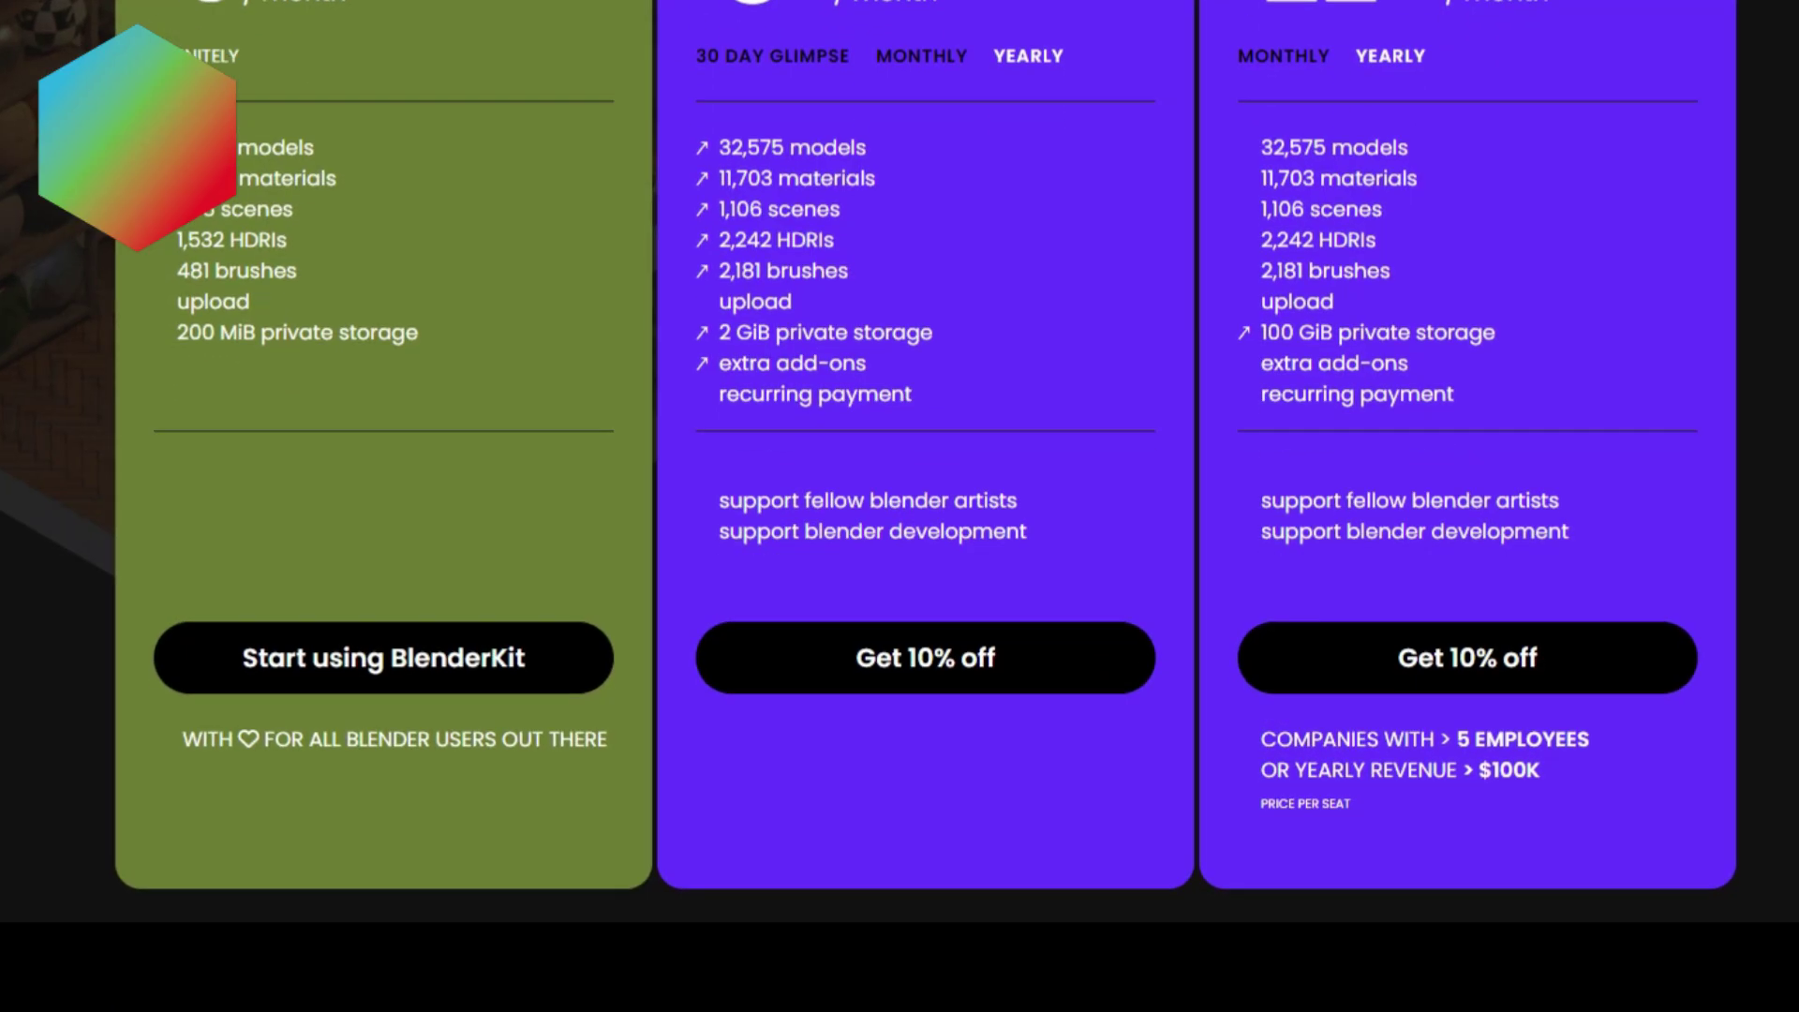
# Switch to the BlenderKit website, review its plans and open the full asset gallery.
pyautogui.scroll(-5, 900, 506)
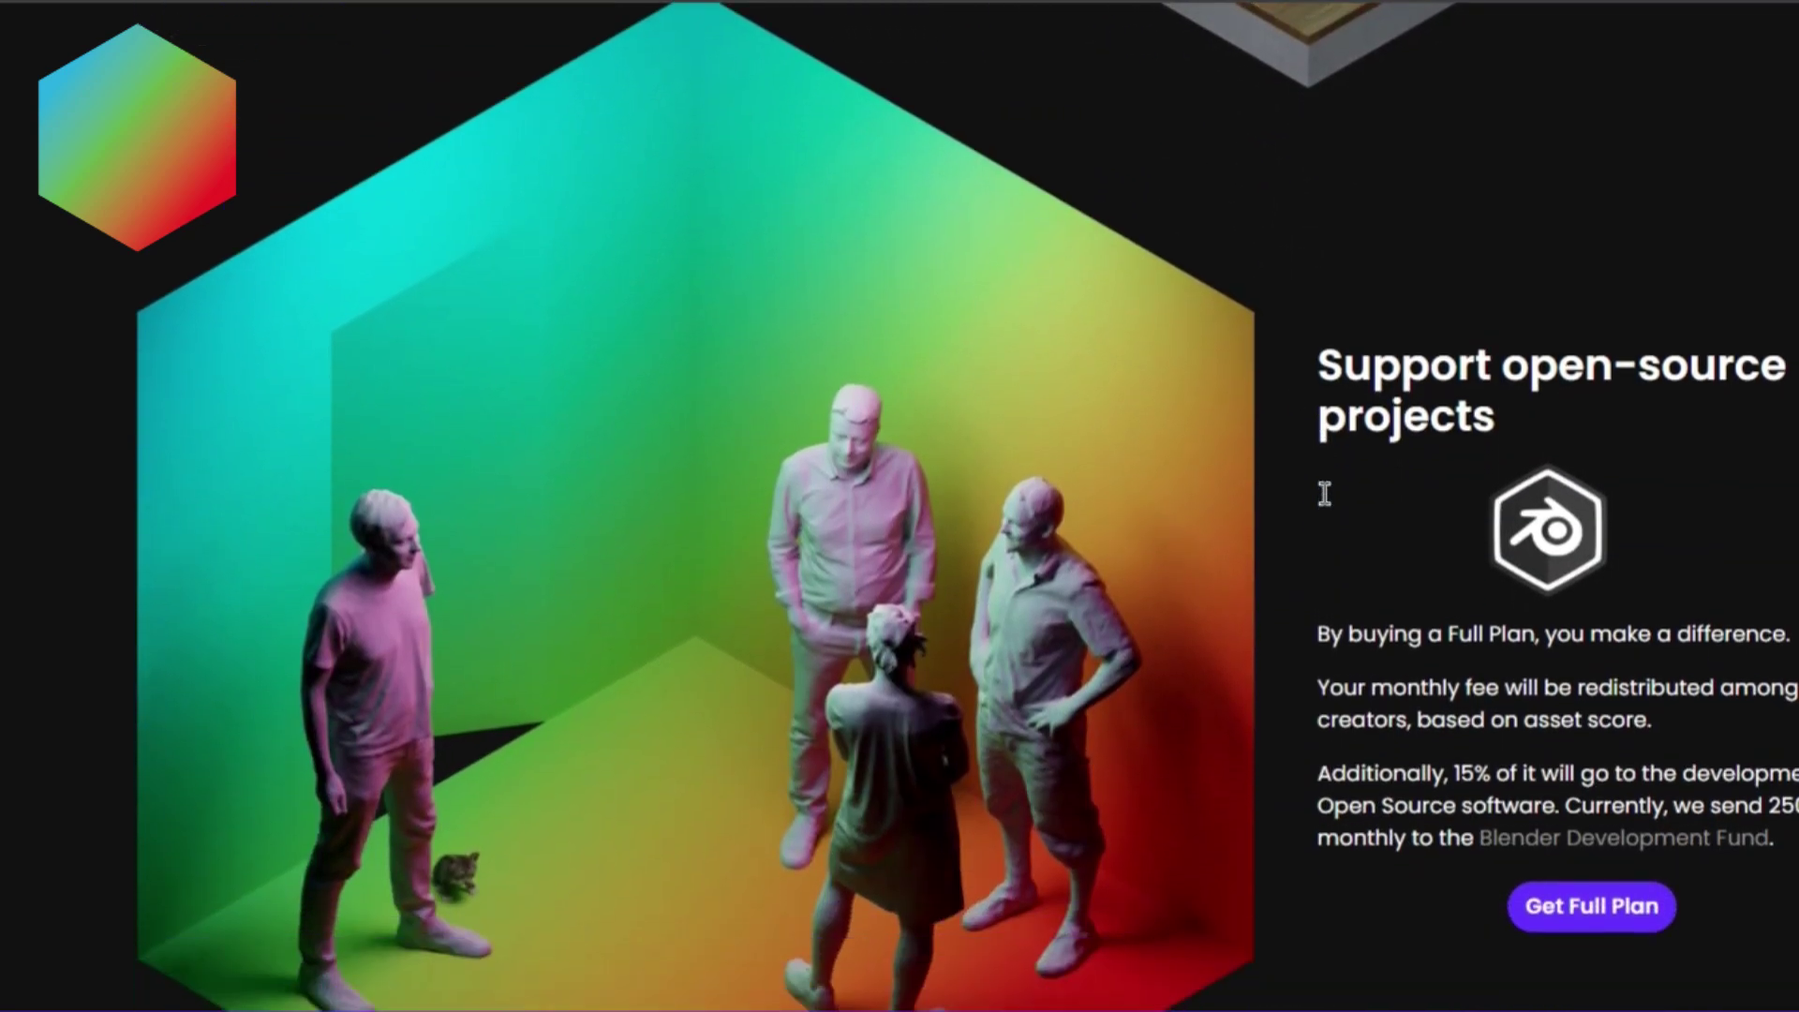
pyautogui.scroll(-10, 1363, 507)
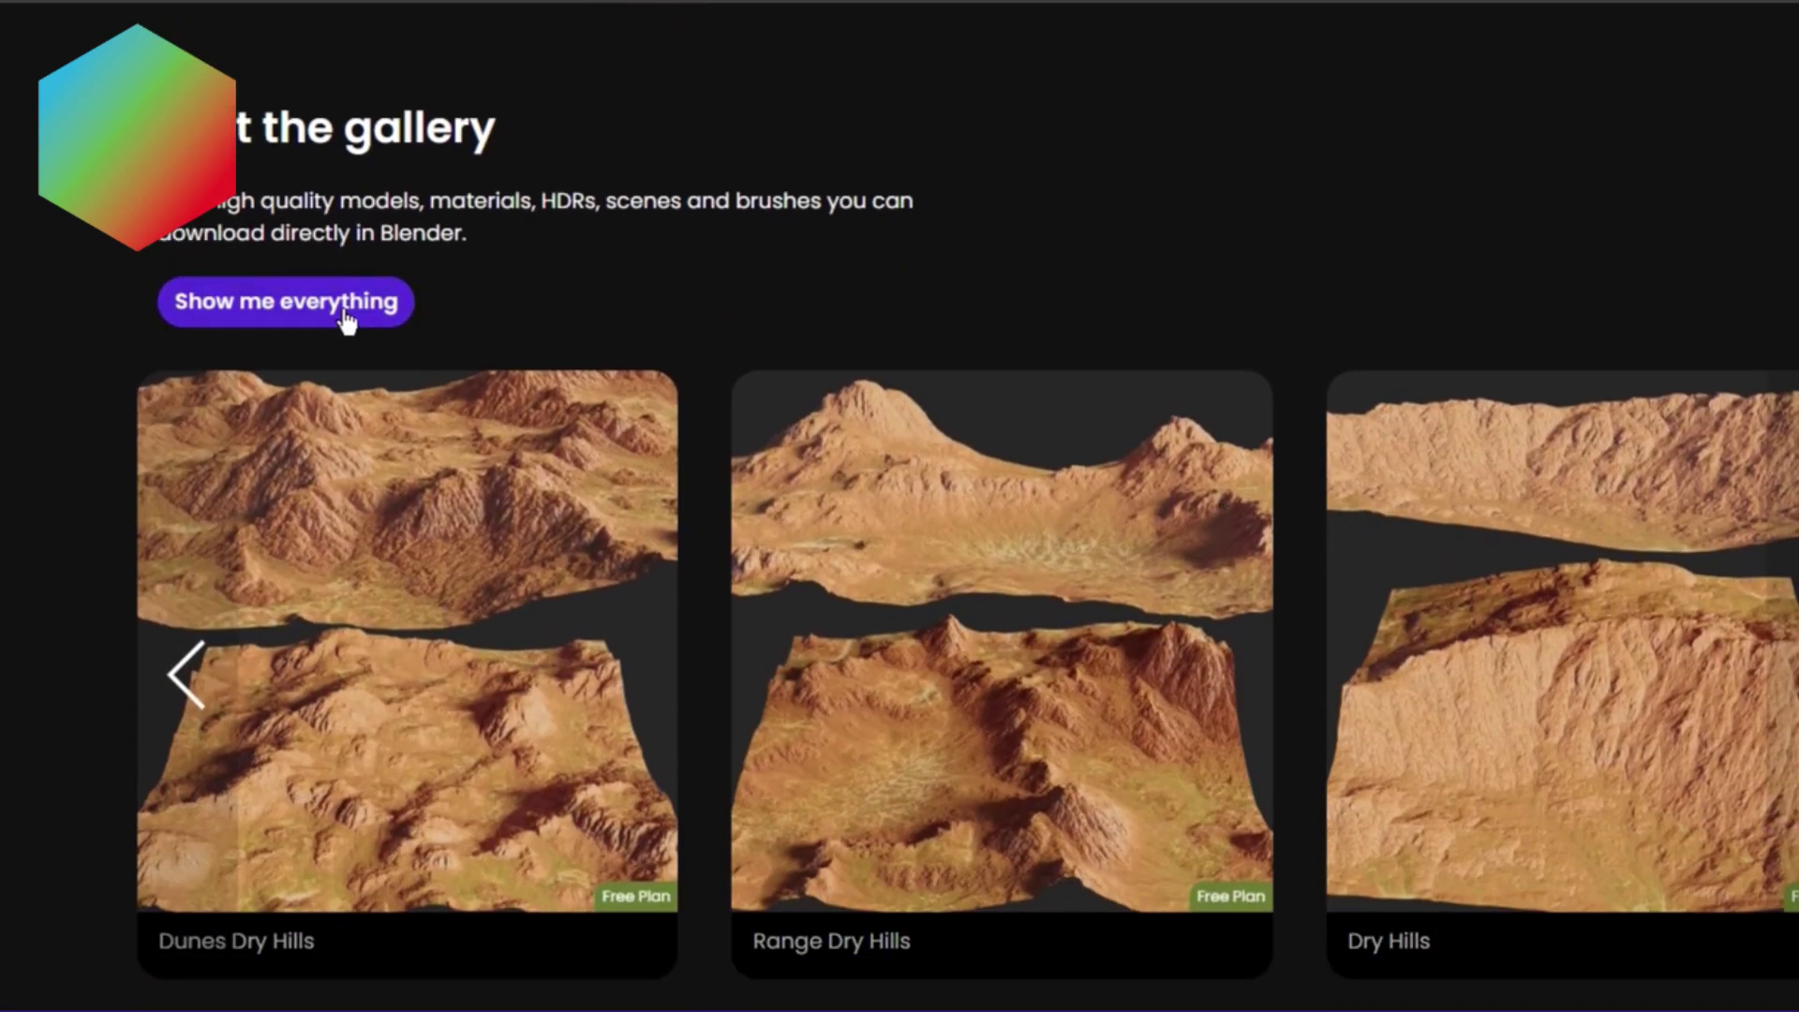
pyautogui.click(345, 302)
# Browse the BlenderKit 3D models, such as characters, animals, vehicles and buildings.
pyautogui.scroll(-5, 661, 449)
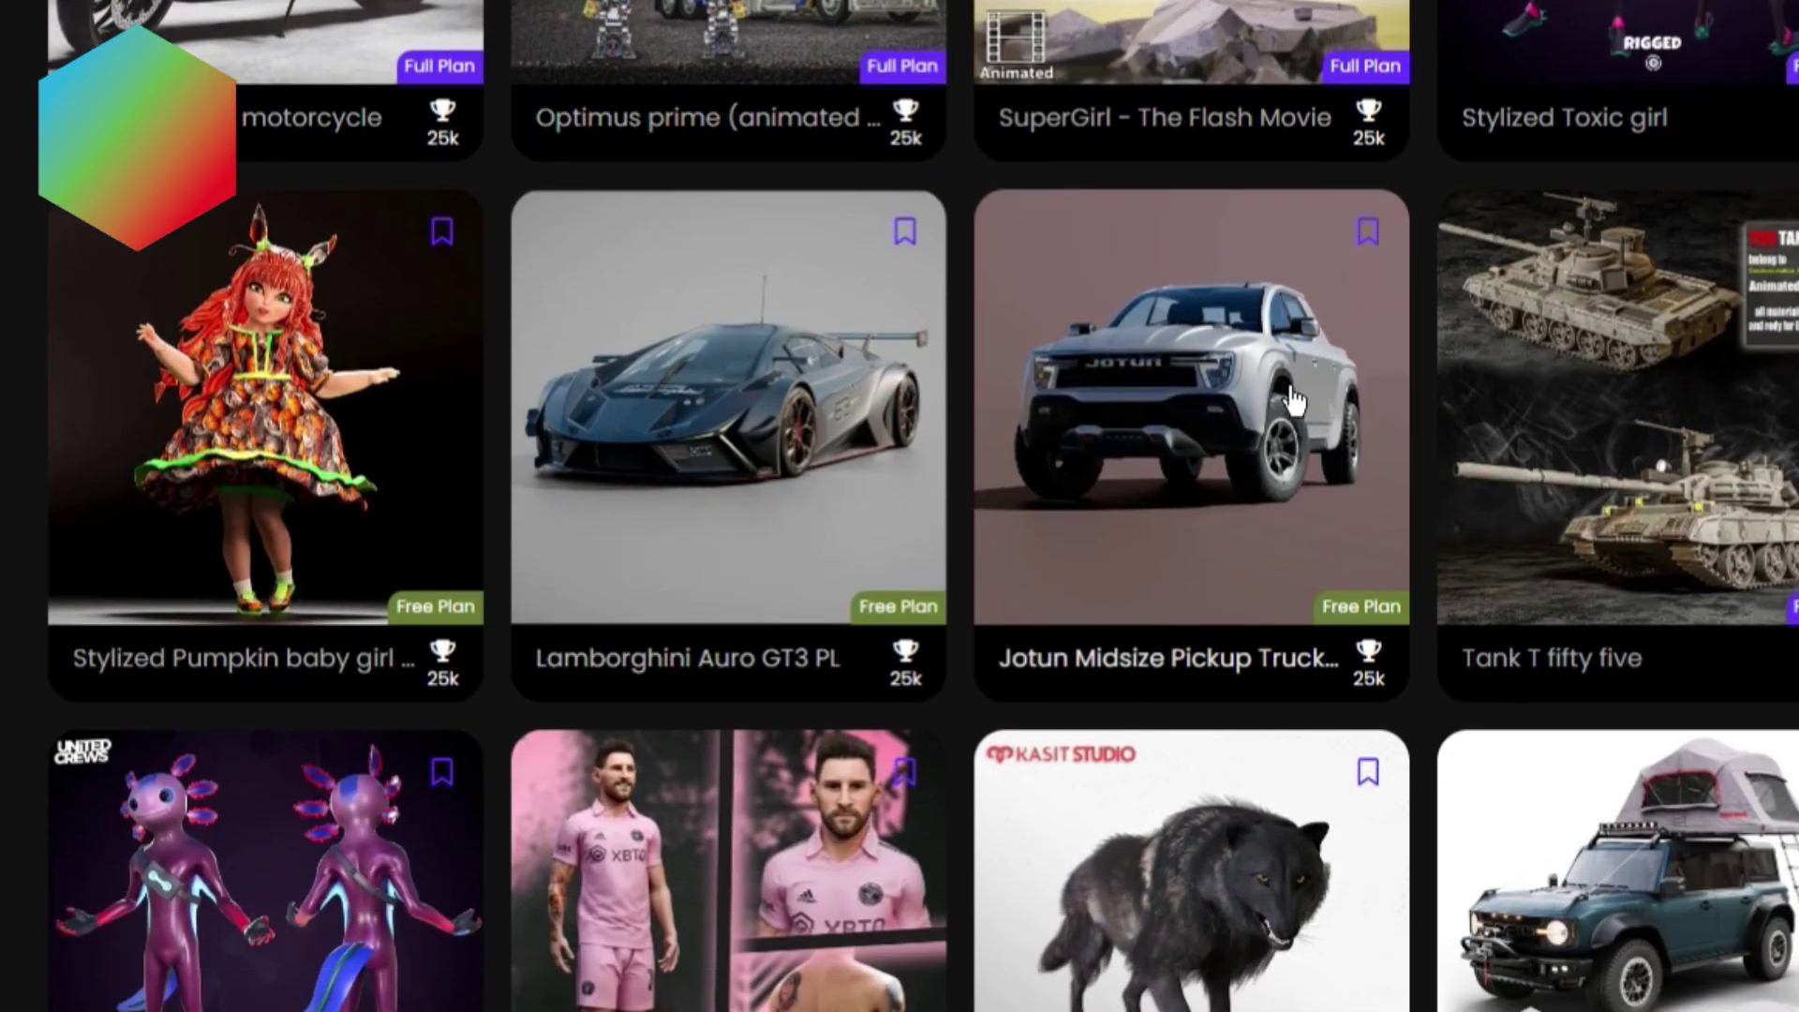
pyautogui.scroll(-6, 1346, 401)
pyautogui.scroll(-15, 517, 441)
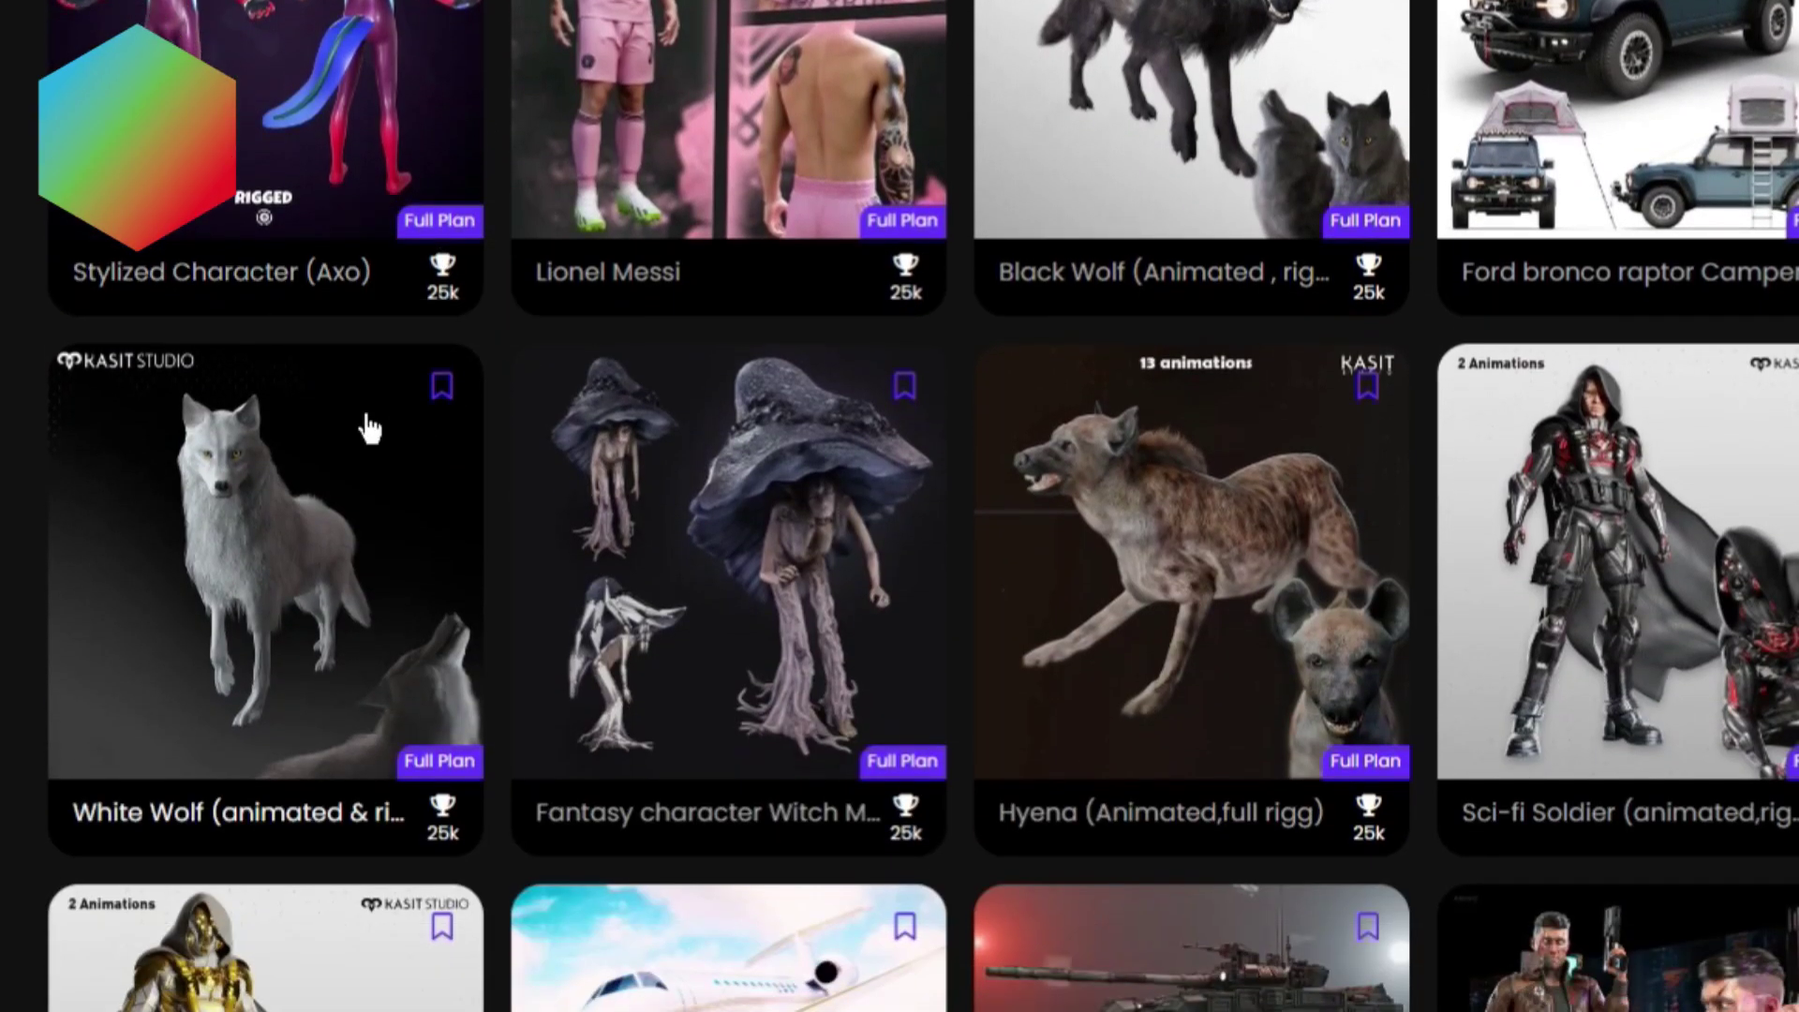
pyautogui.scroll(-10, 1601, 415)
pyautogui.scroll(-9, 1477, 421)
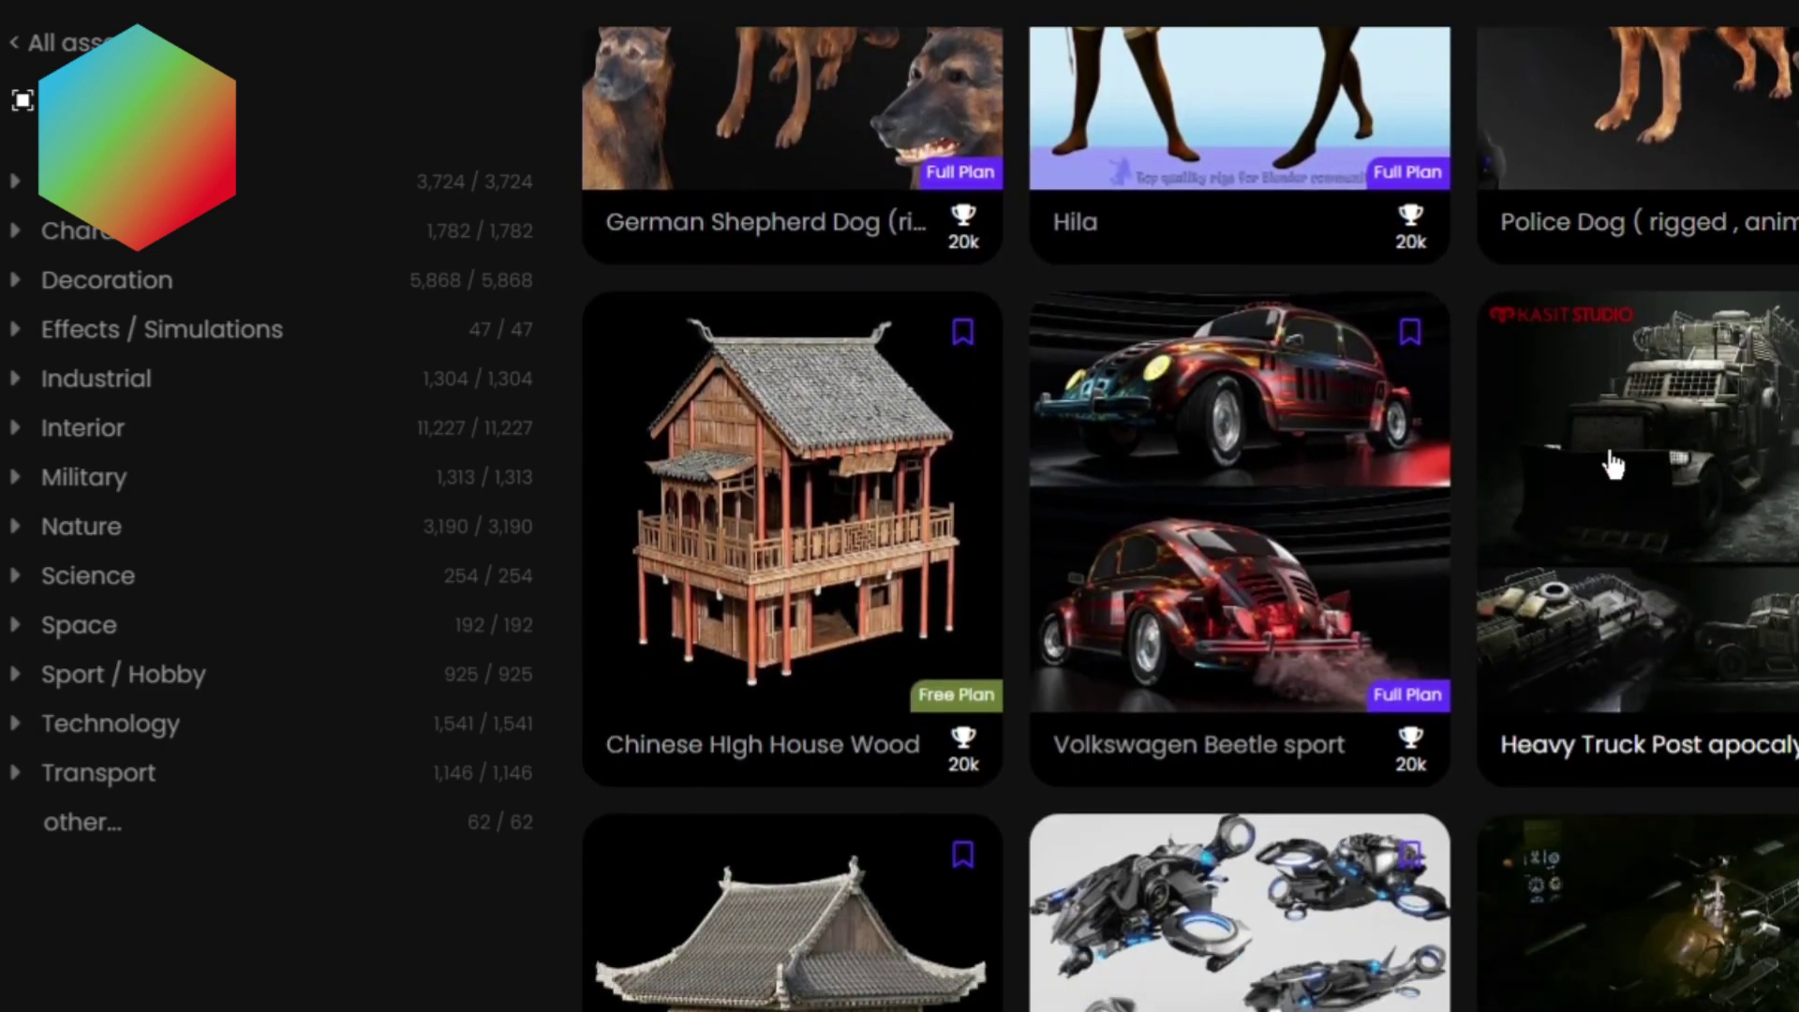
pyautogui.scroll(-4, 1687, 502)
pyautogui.scroll(-10, 1650, 515)
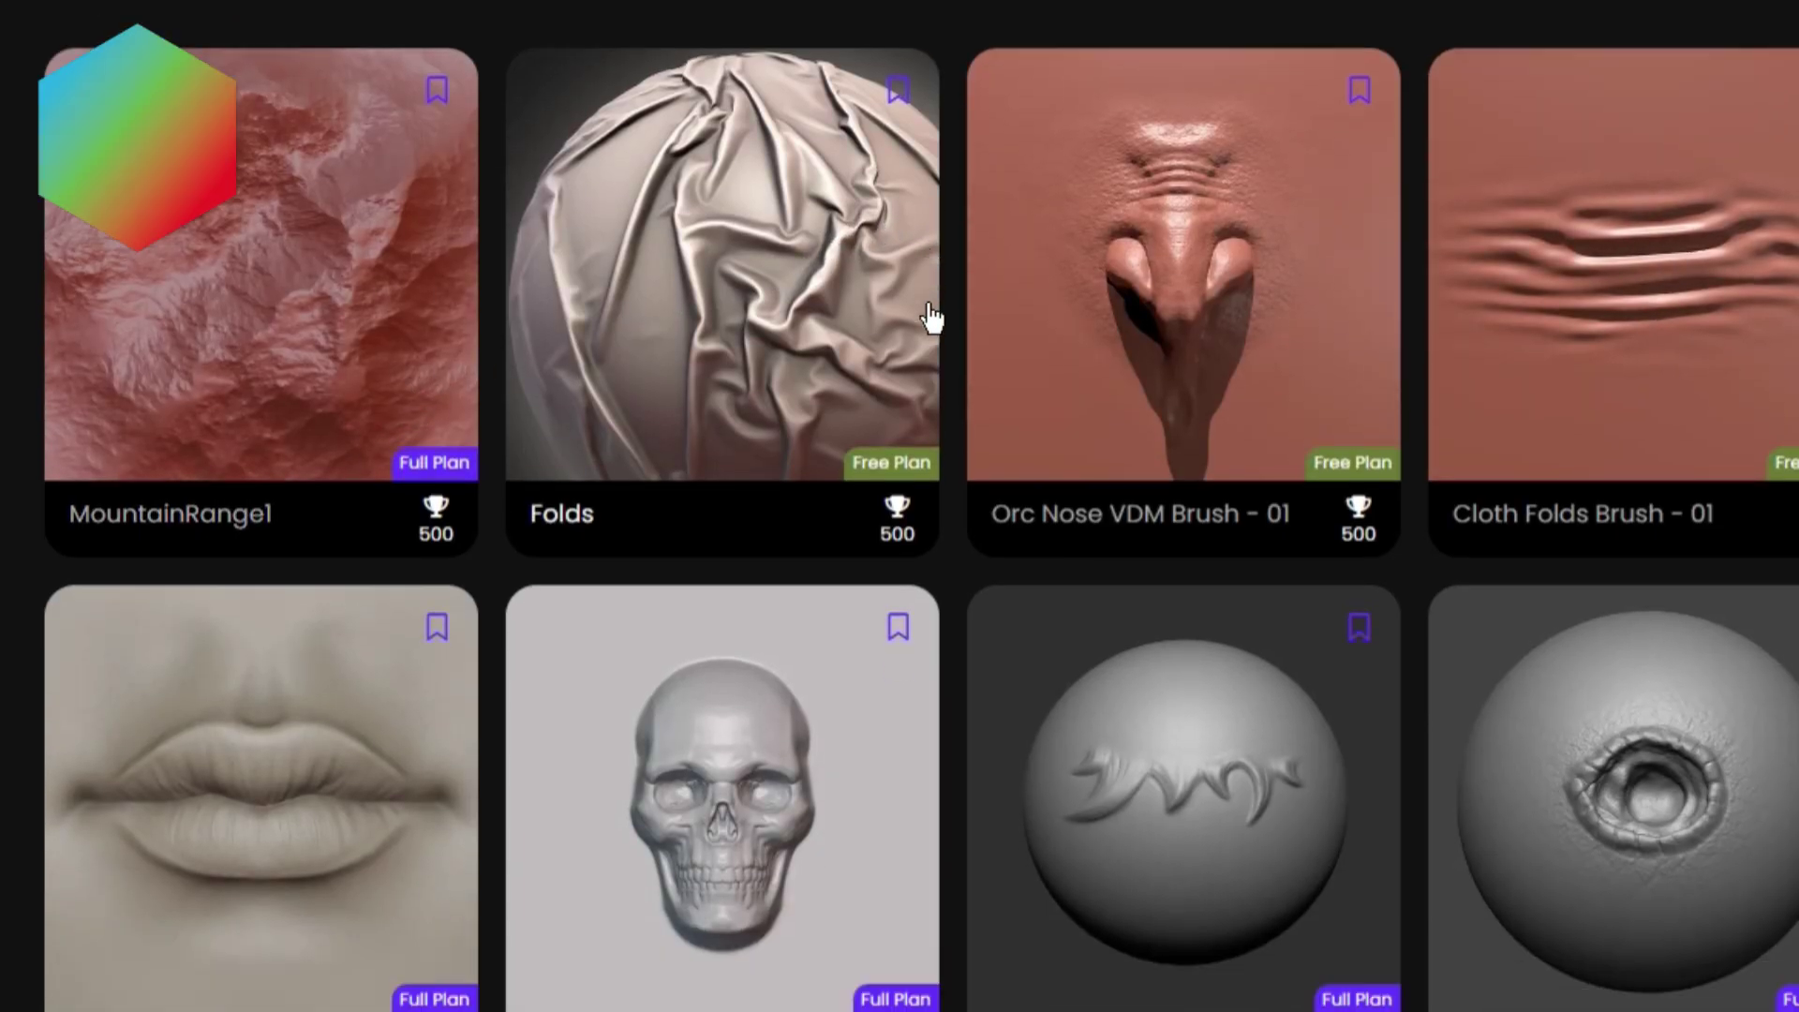
# Browse the BlenderKit sculpting brushes, including the skull, eye cavity, line scales and spikes.
pyautogui.scroll(-4, 1150, 283)
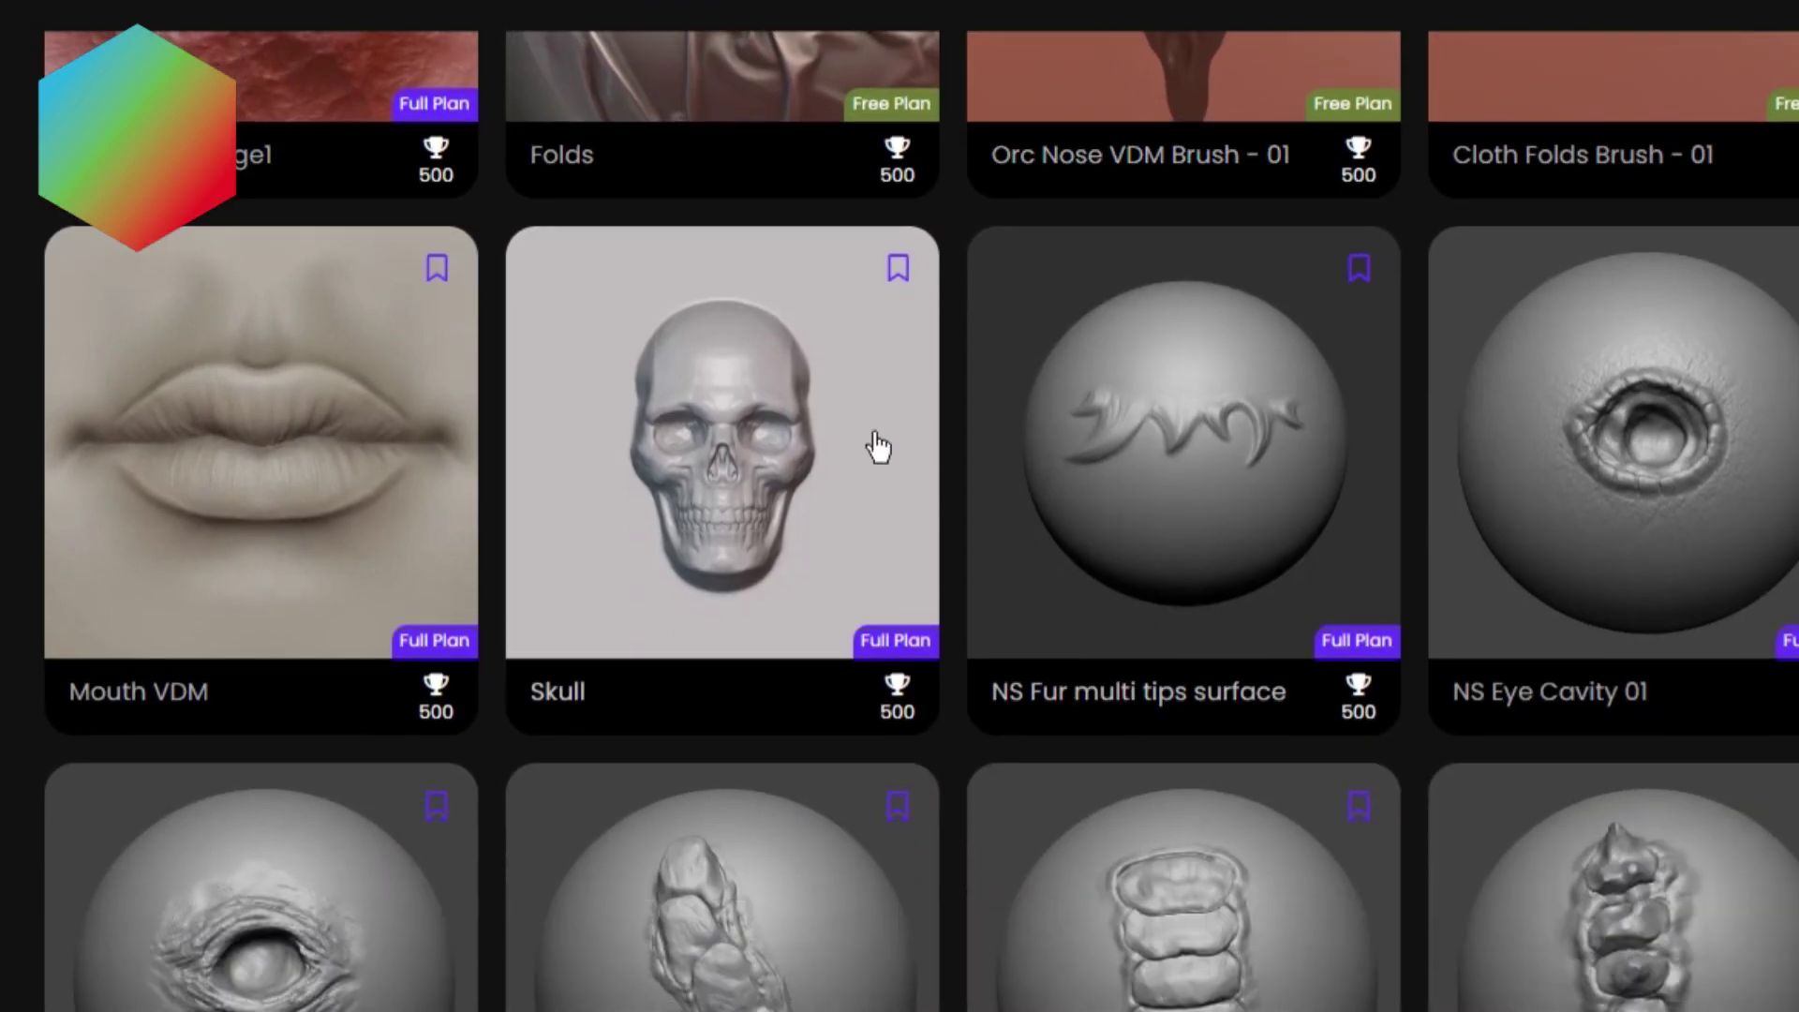
pyautogui.scroll(-2, 776, 375)
pyautogui.scroll(-2, 1583, 328)
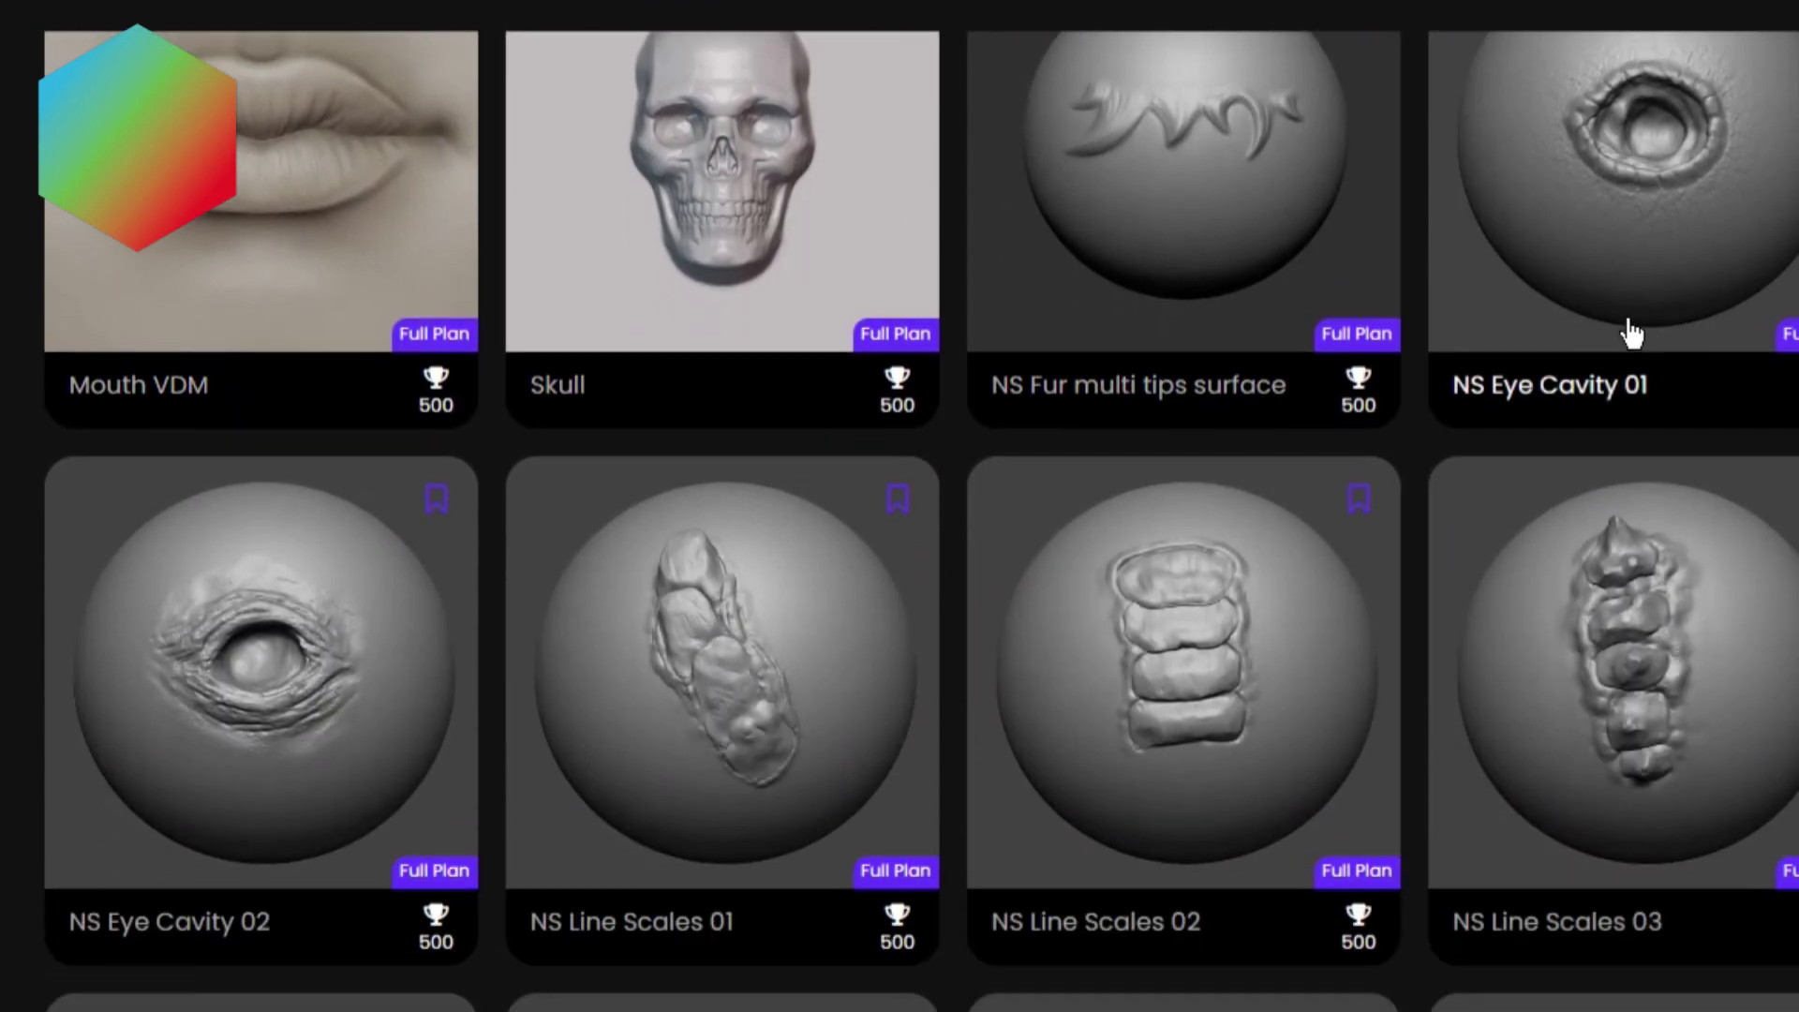
pyautogui.scroll(-4, 703, 610)
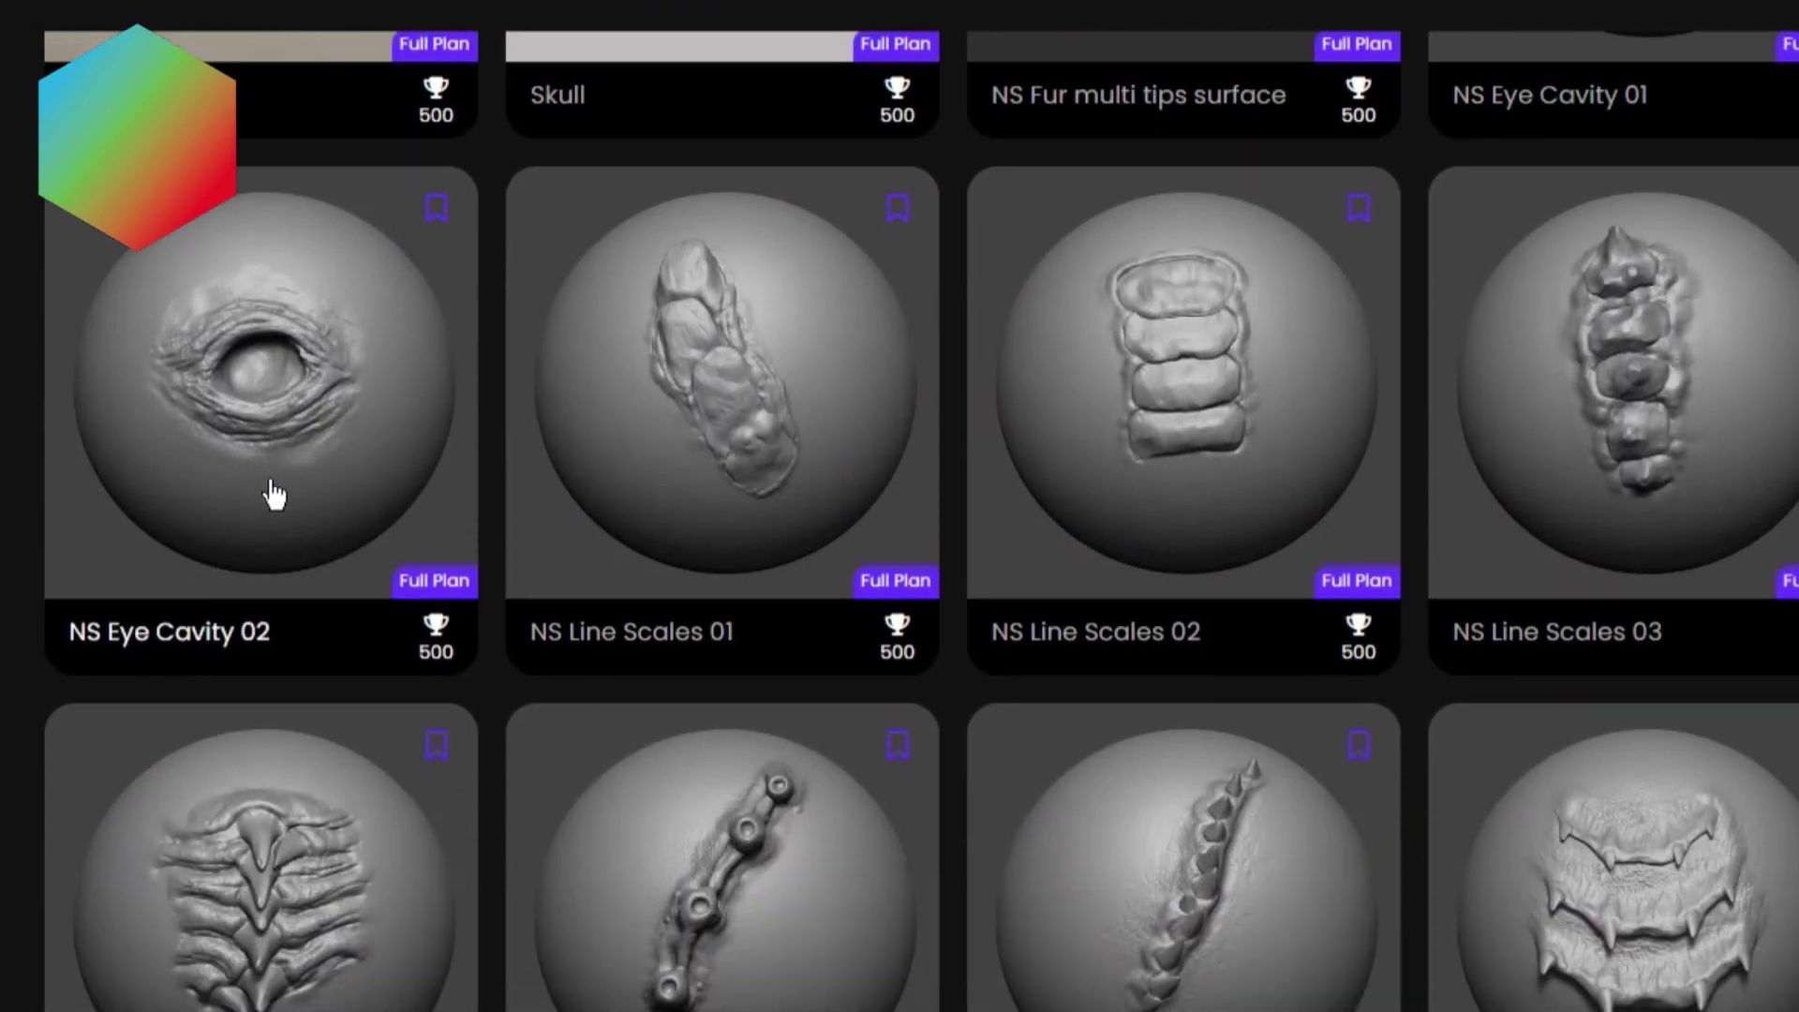
pyautogui.scroll(-2, 899, 469)
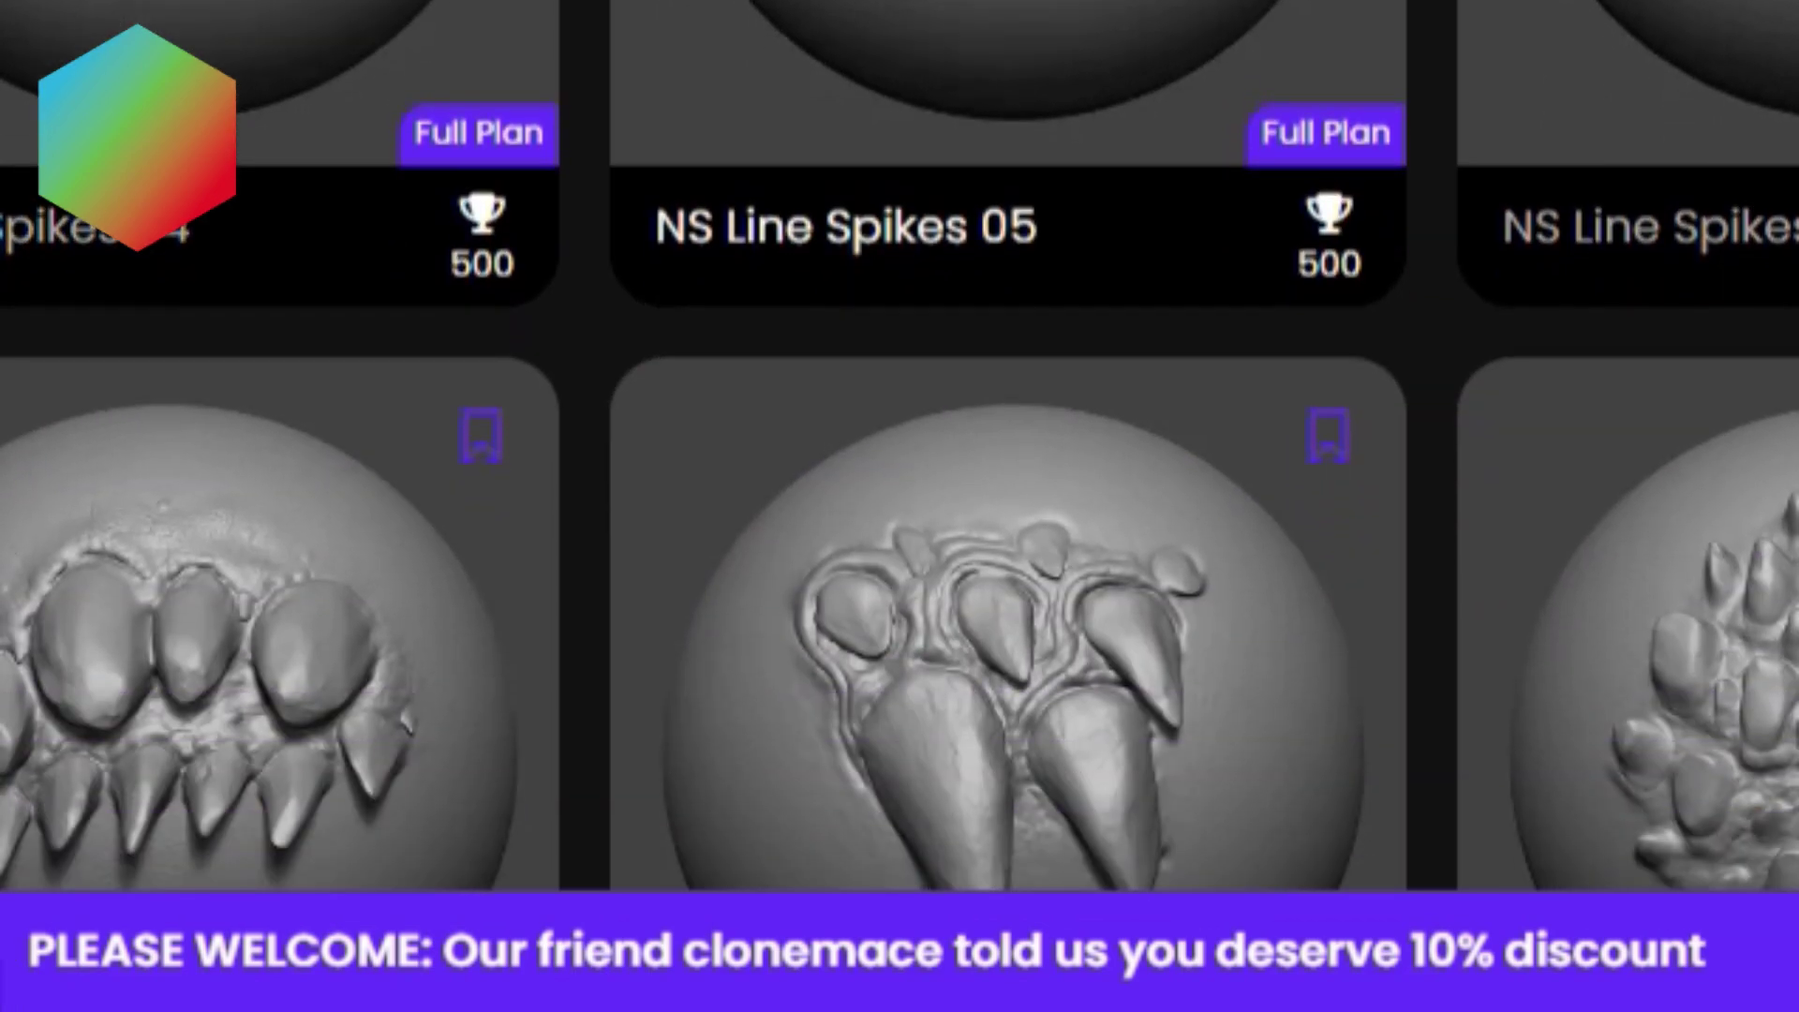
pyautogui.scroll(-2, 900, 469)
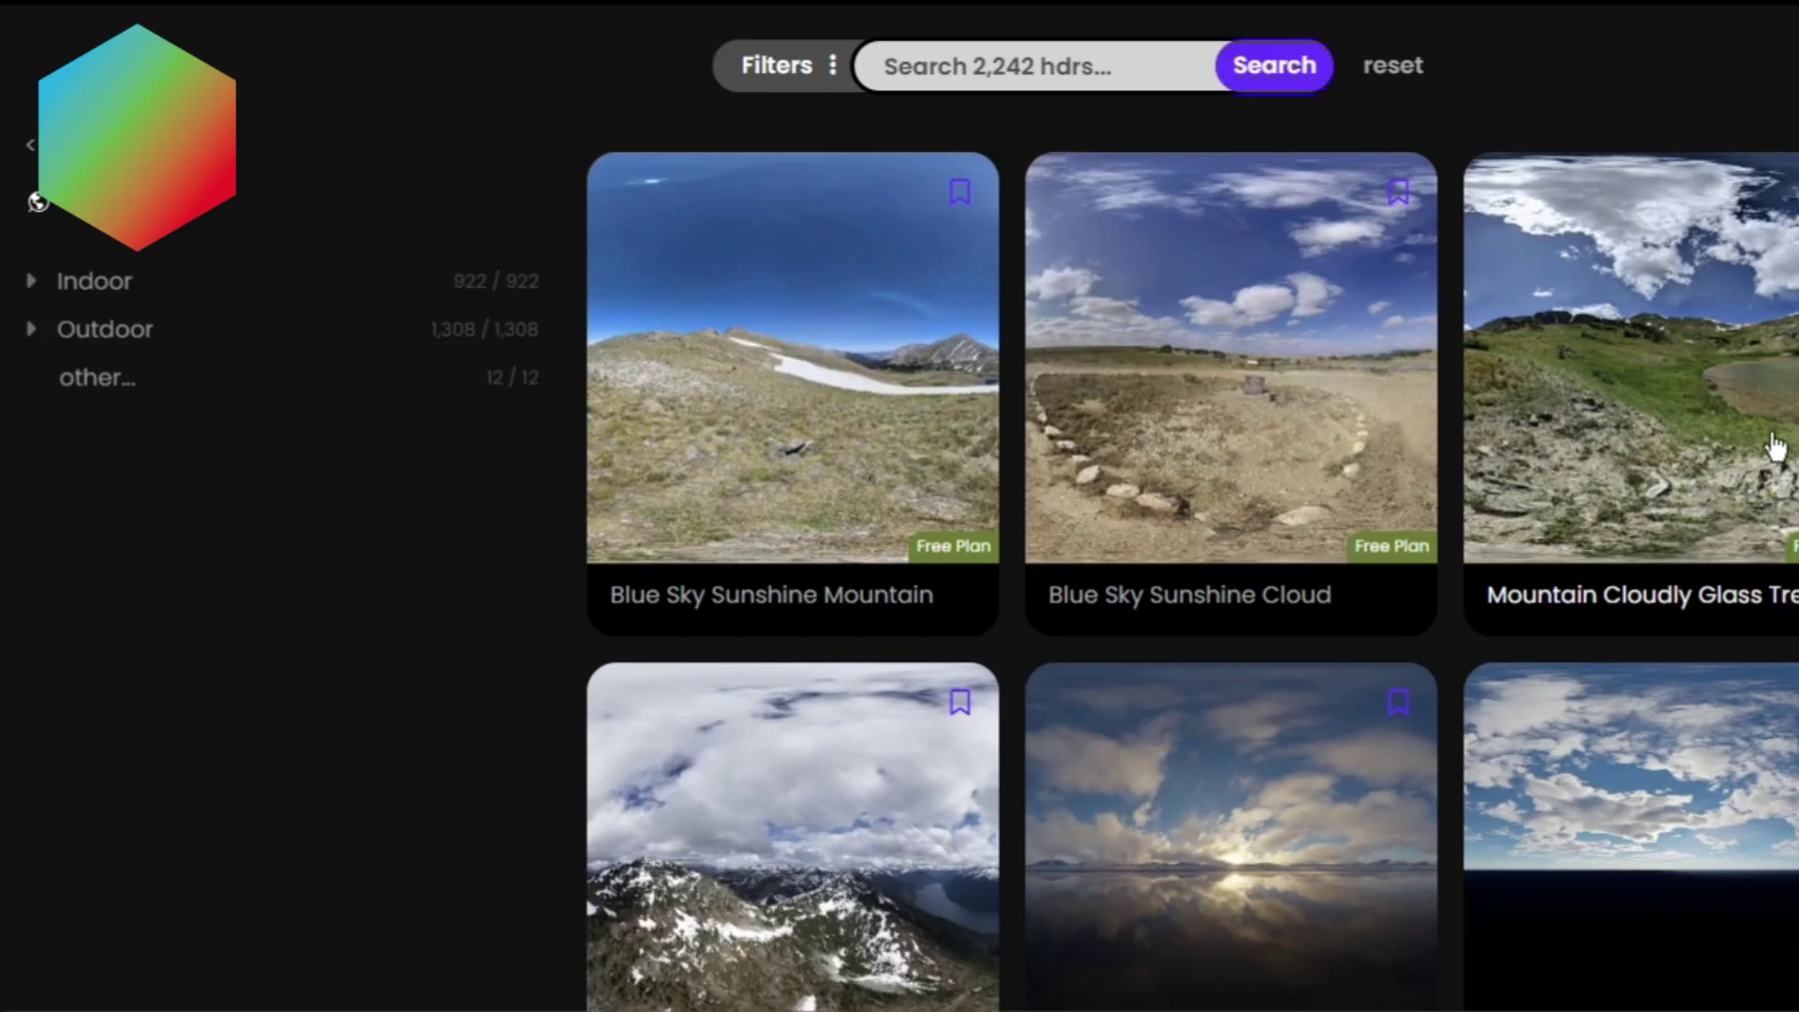
# Browse the BlenderKit HDR sky and landscape environments.
pyautogui.scroll(-3, 899, 506)
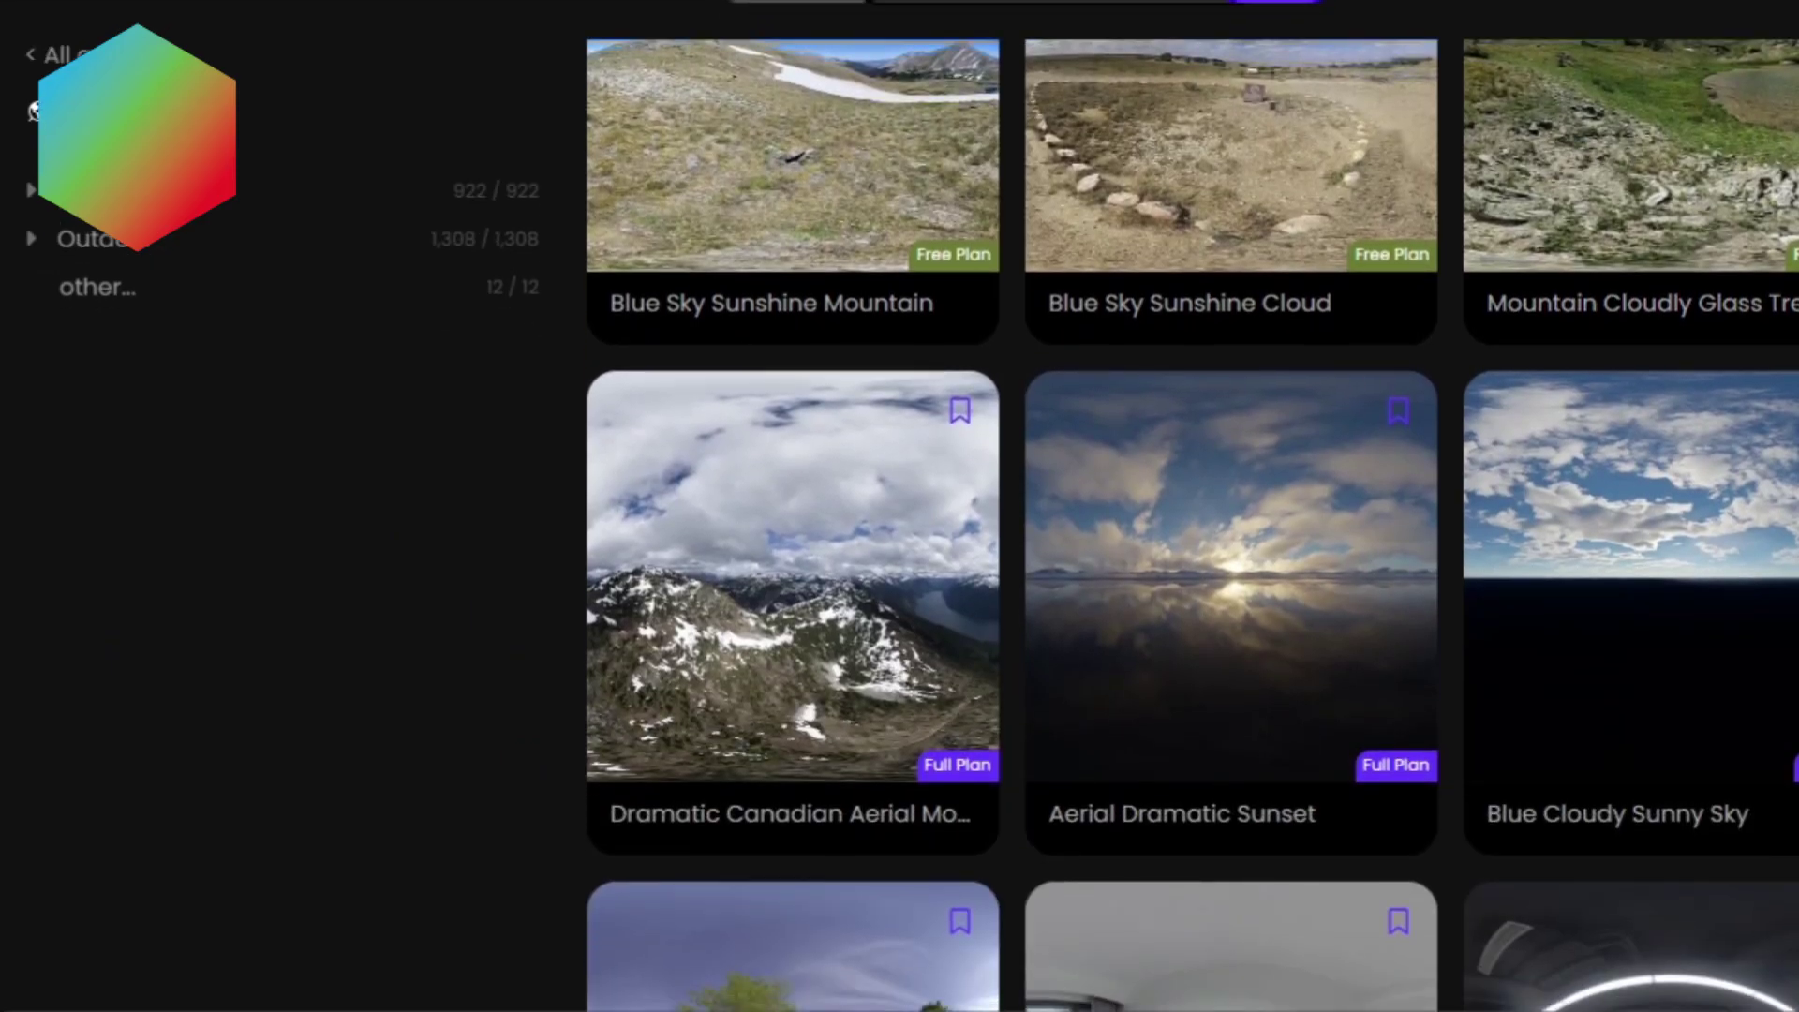
pyautogui.scroll(-3, 1640, 403)
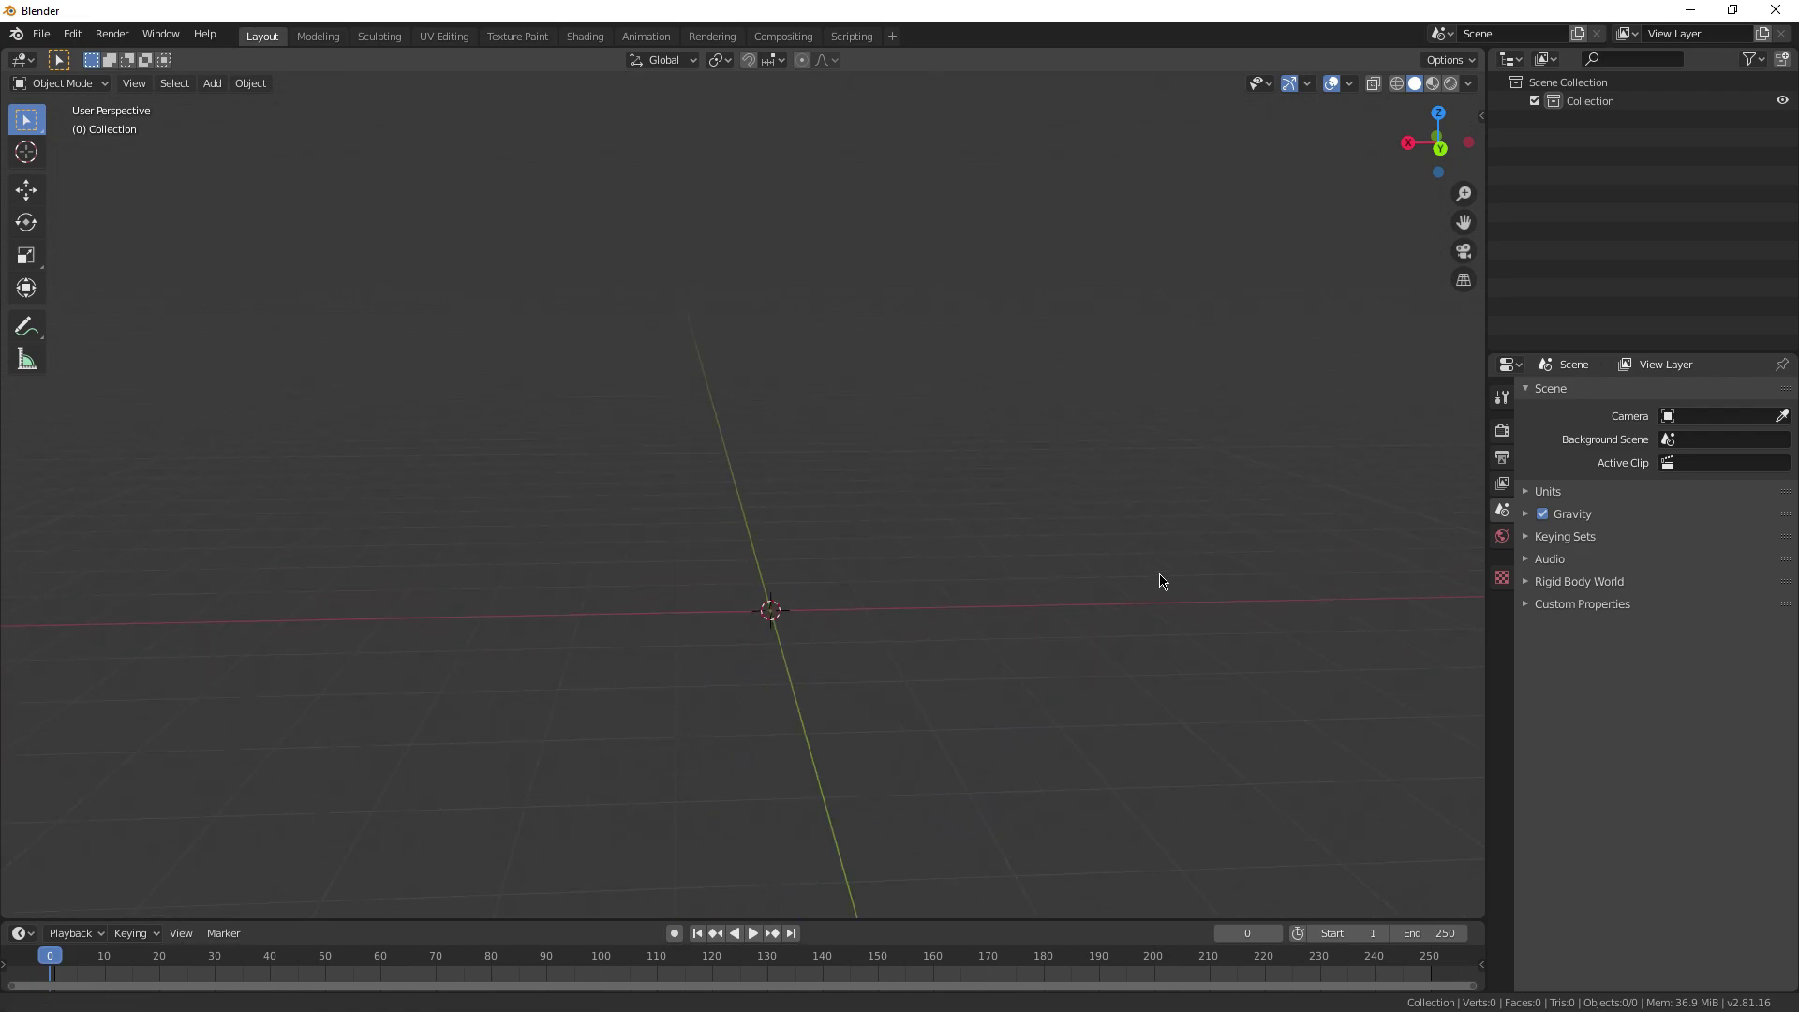
# Switch to Blender, add a text object at the origin and change its content to "Blender".
pyautogui.hotkey('shift', 'a')
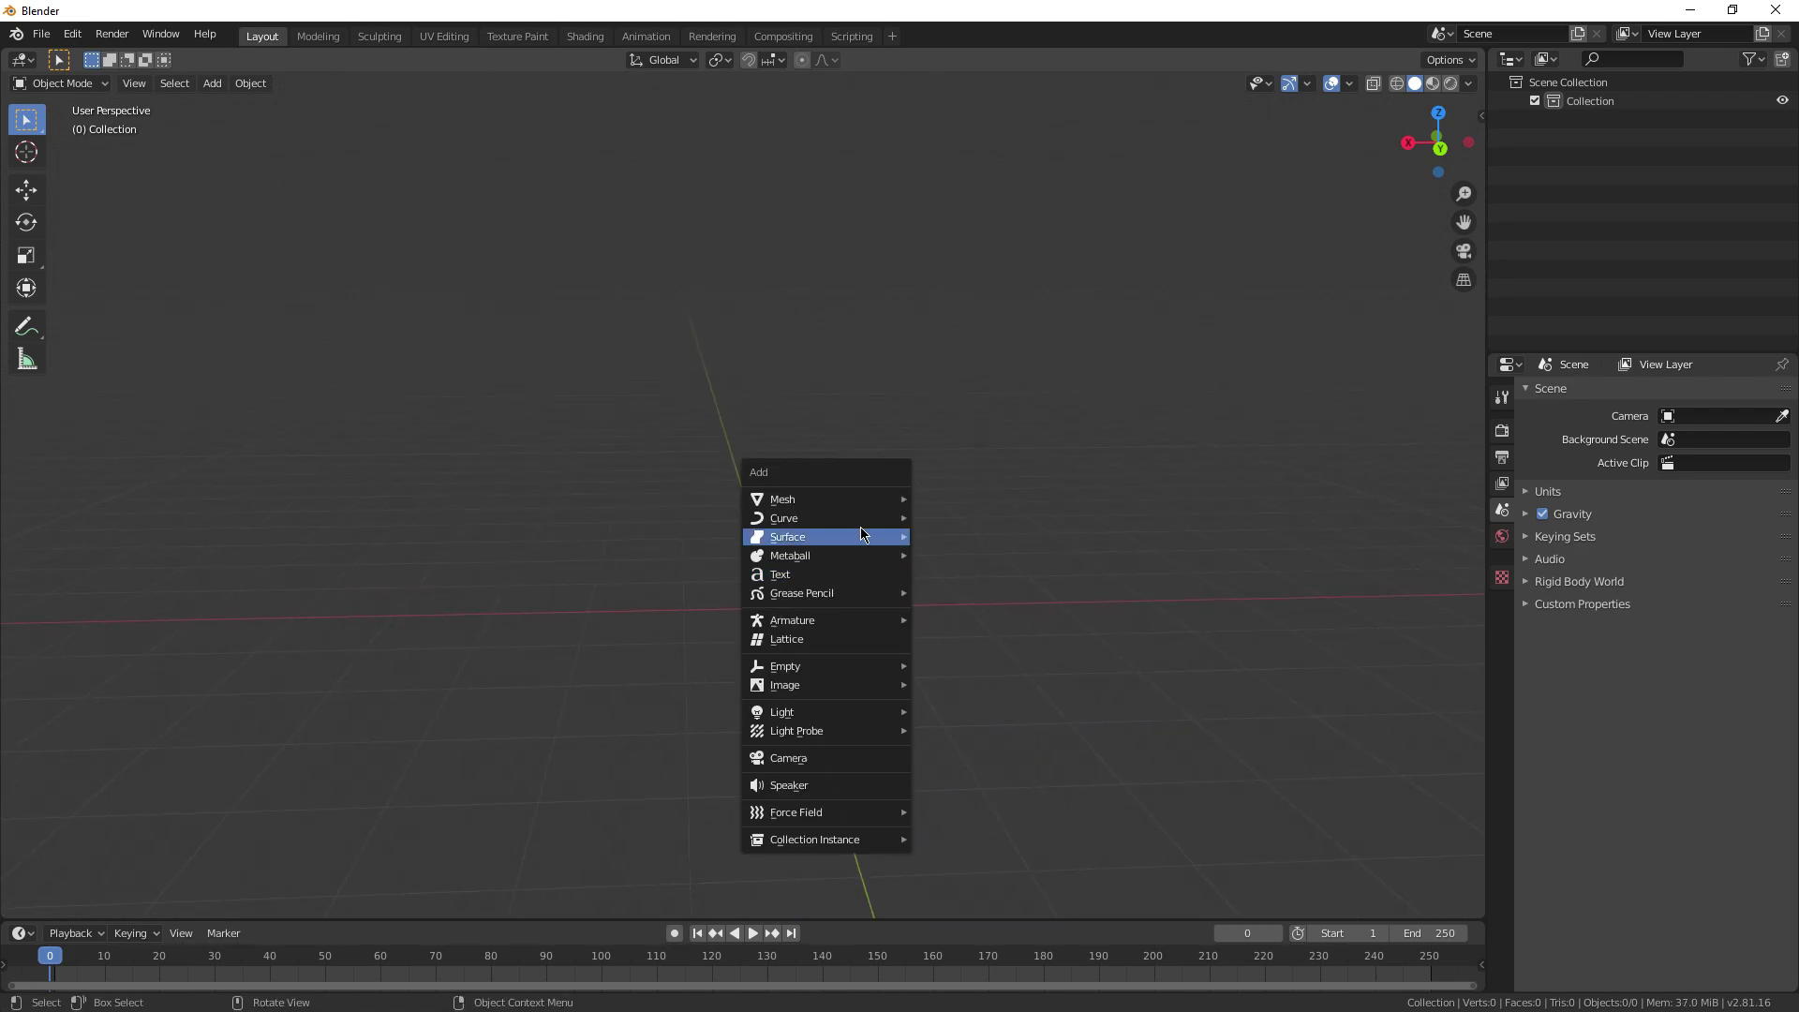
pyautogui.moveTo(879, 503)
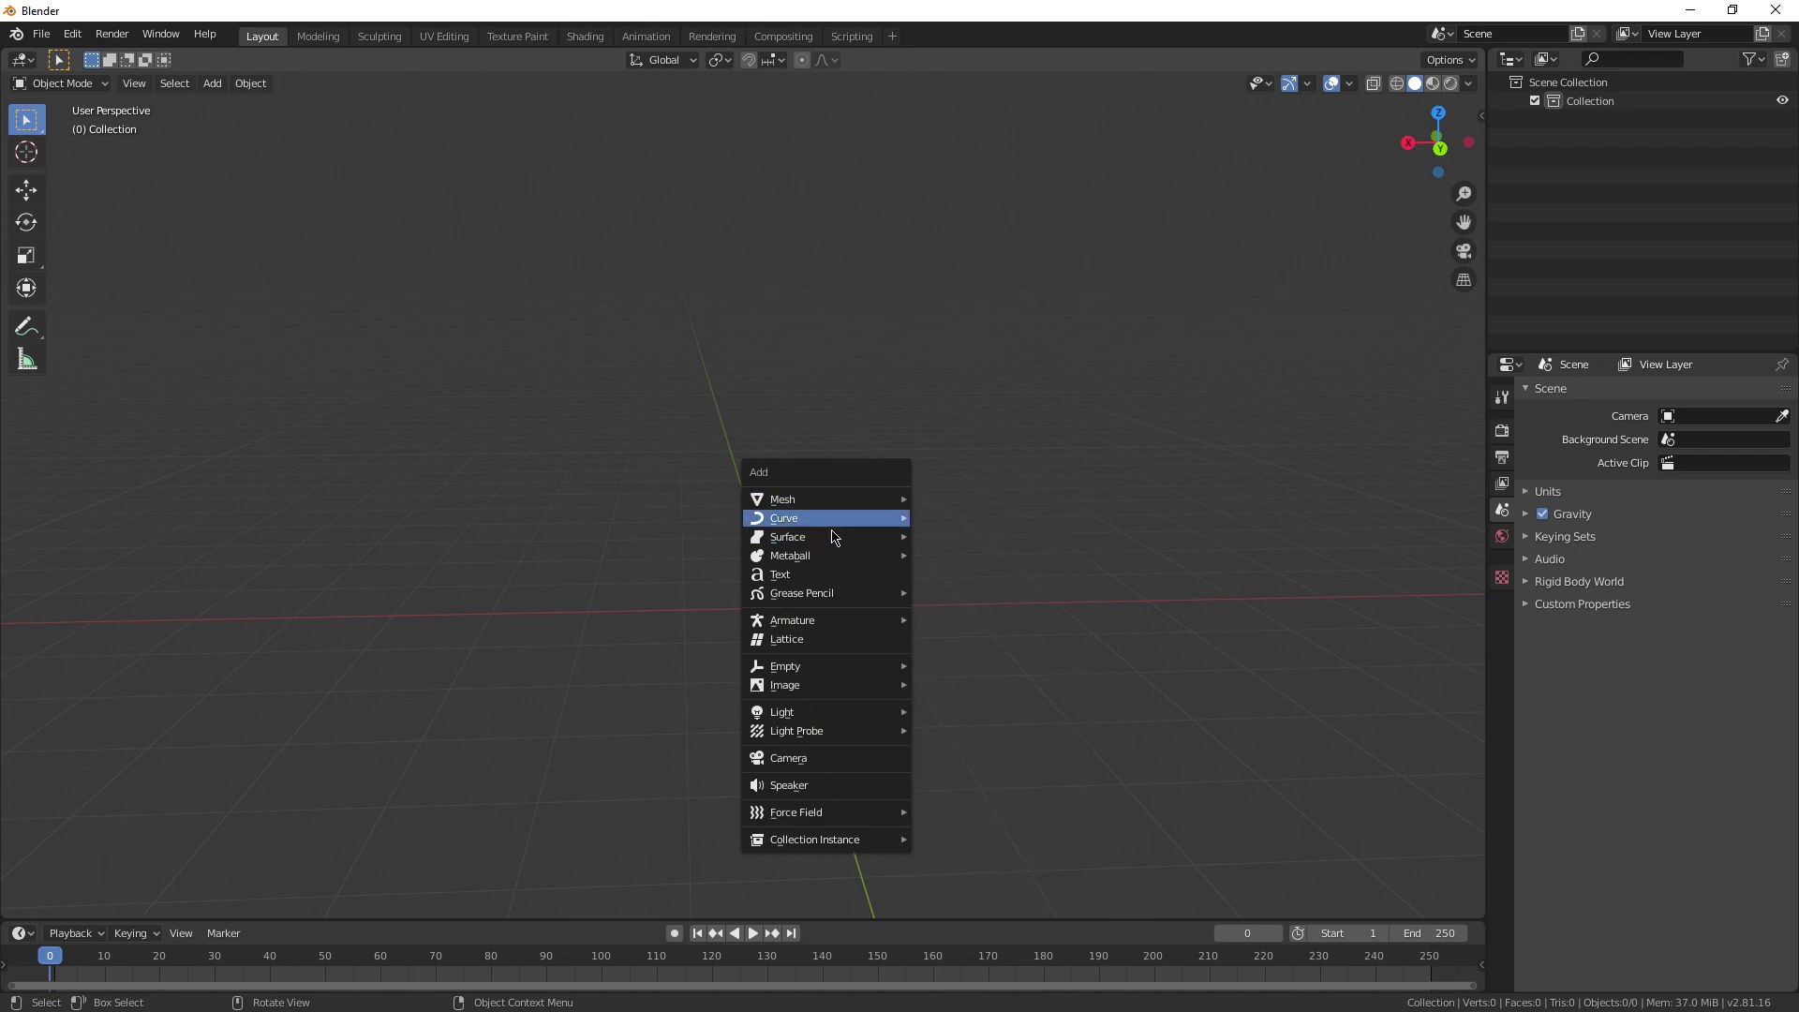
pyautogui.click(835, 576)
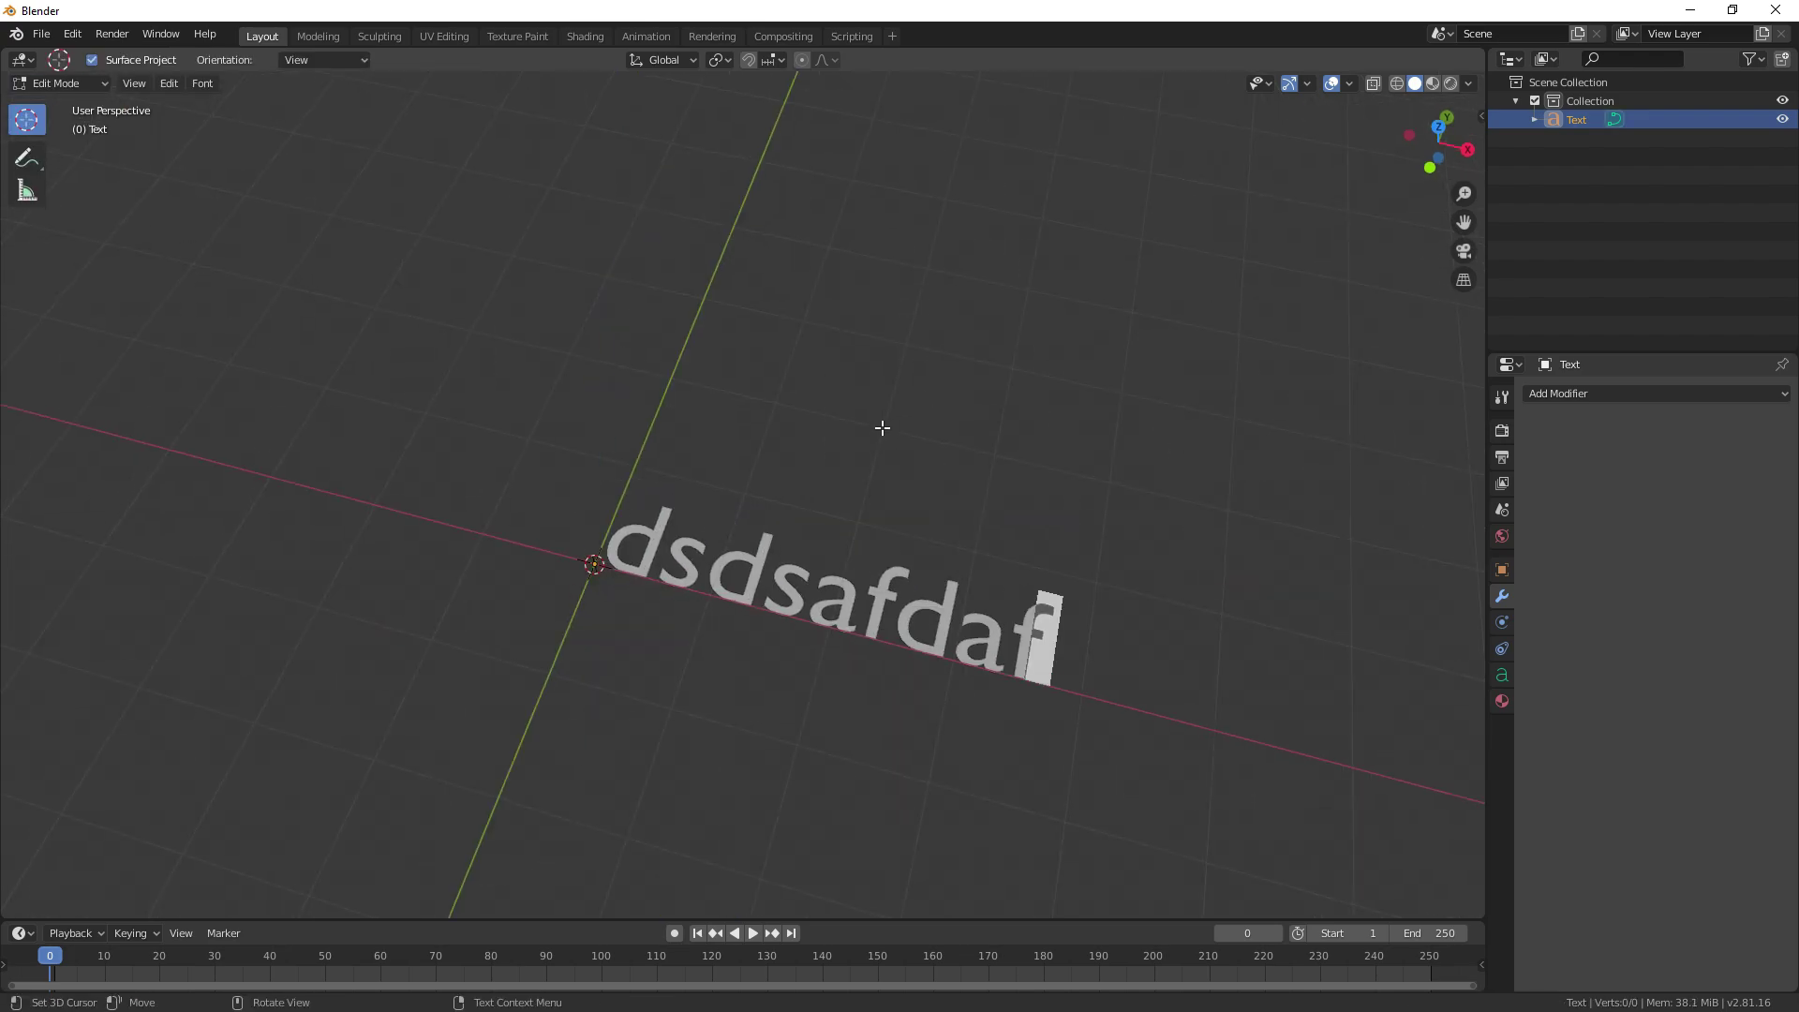
pyautogui.press('BackSpace')
pyautogui.moveTo(942, 461); pyautogui.dragTo(1000, 460, button='middle')
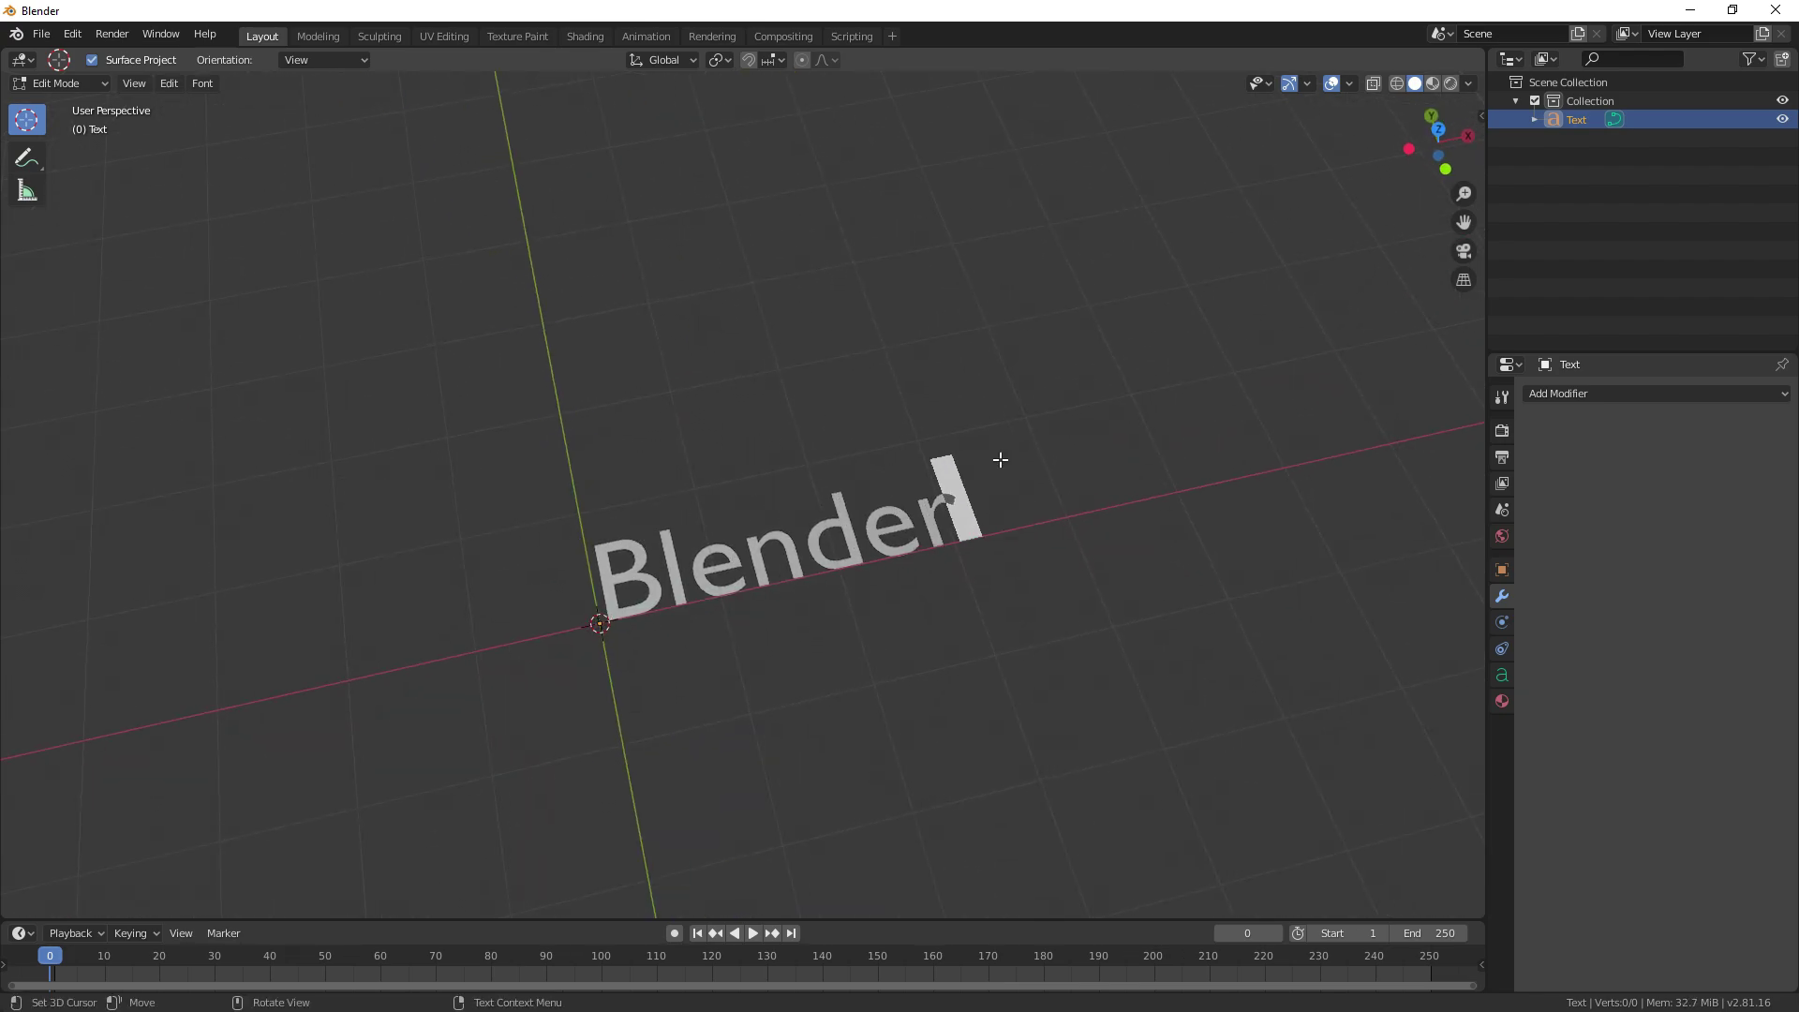
pyautogui.moveTo(999, 460); pyautogui.dragTo(918, 397, button='middle')
pyautogui.press('Tab')
pyautogui.scroll(3, 1049, 490)
pyautogui.scroll(2, 502, 418)
pyautogui.moveTo(502, 418); pyautogui.dragTo(526, 418, button='middle')
pyautogui.scroll(-5, 525, 418)
pyautogui.rightClick(778, 465)
pyautogui.moveTo(770, 457)
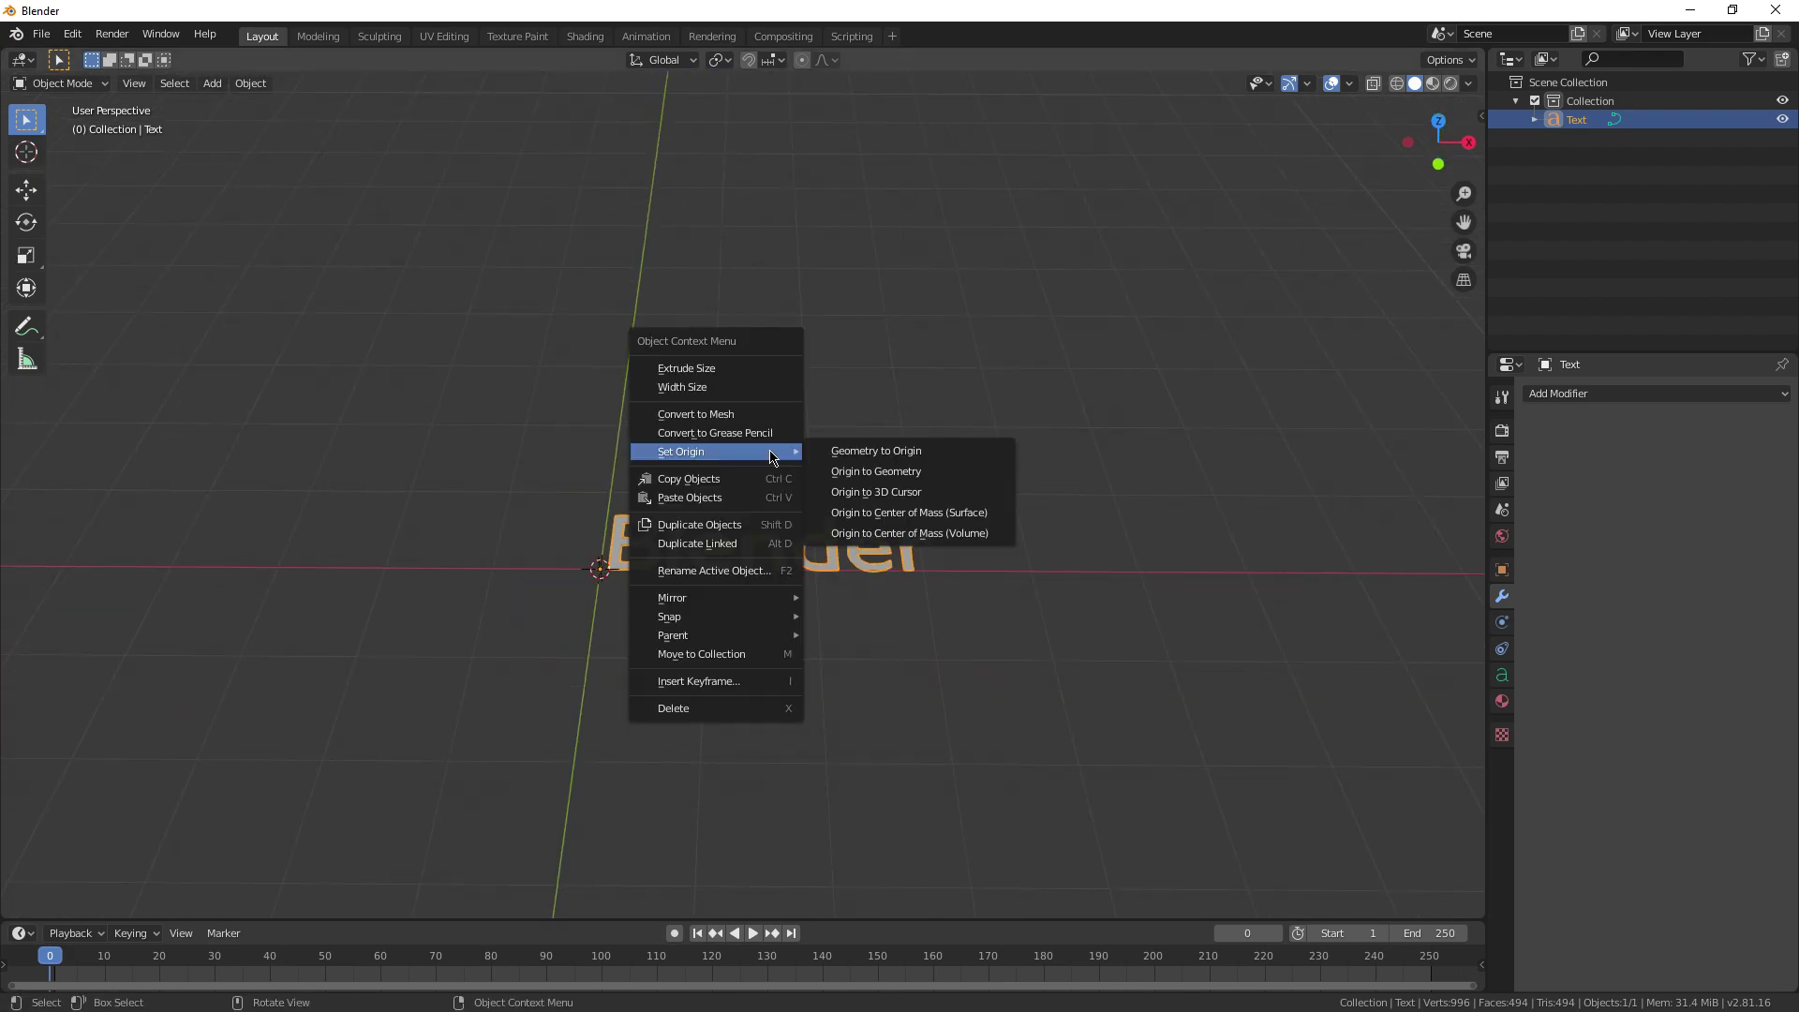
pyautogui.click(727, 424)
pyautogui.moveTo(839, 651); pyautogui.dragTo(1173, 609, button='middle')
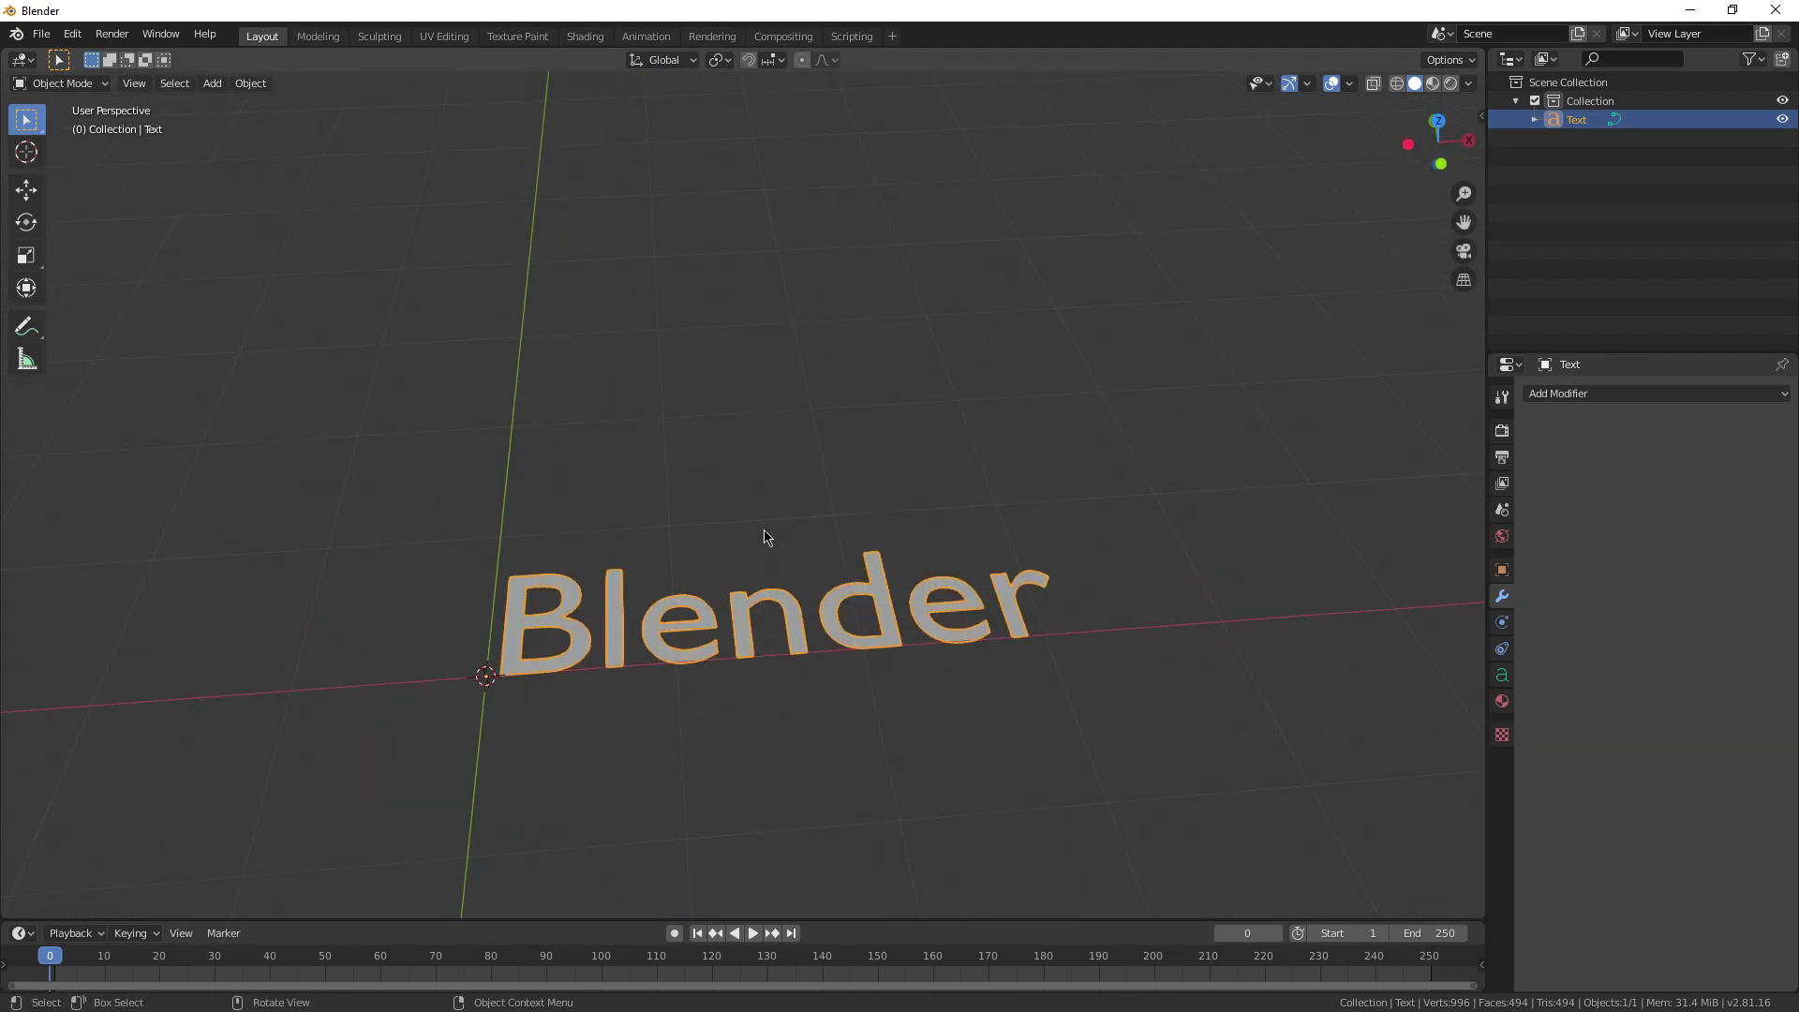
pyautogui.moveTo(764, 537); pyautogui.dragTo(522, 504, button='middle')
pyautogui.moveTo(786, 522); pyautogui.dragTo(886, 566, button='middle')
# Convert the "Blender" text object to a mesh.
pyautogui.rightClick(866, 549)
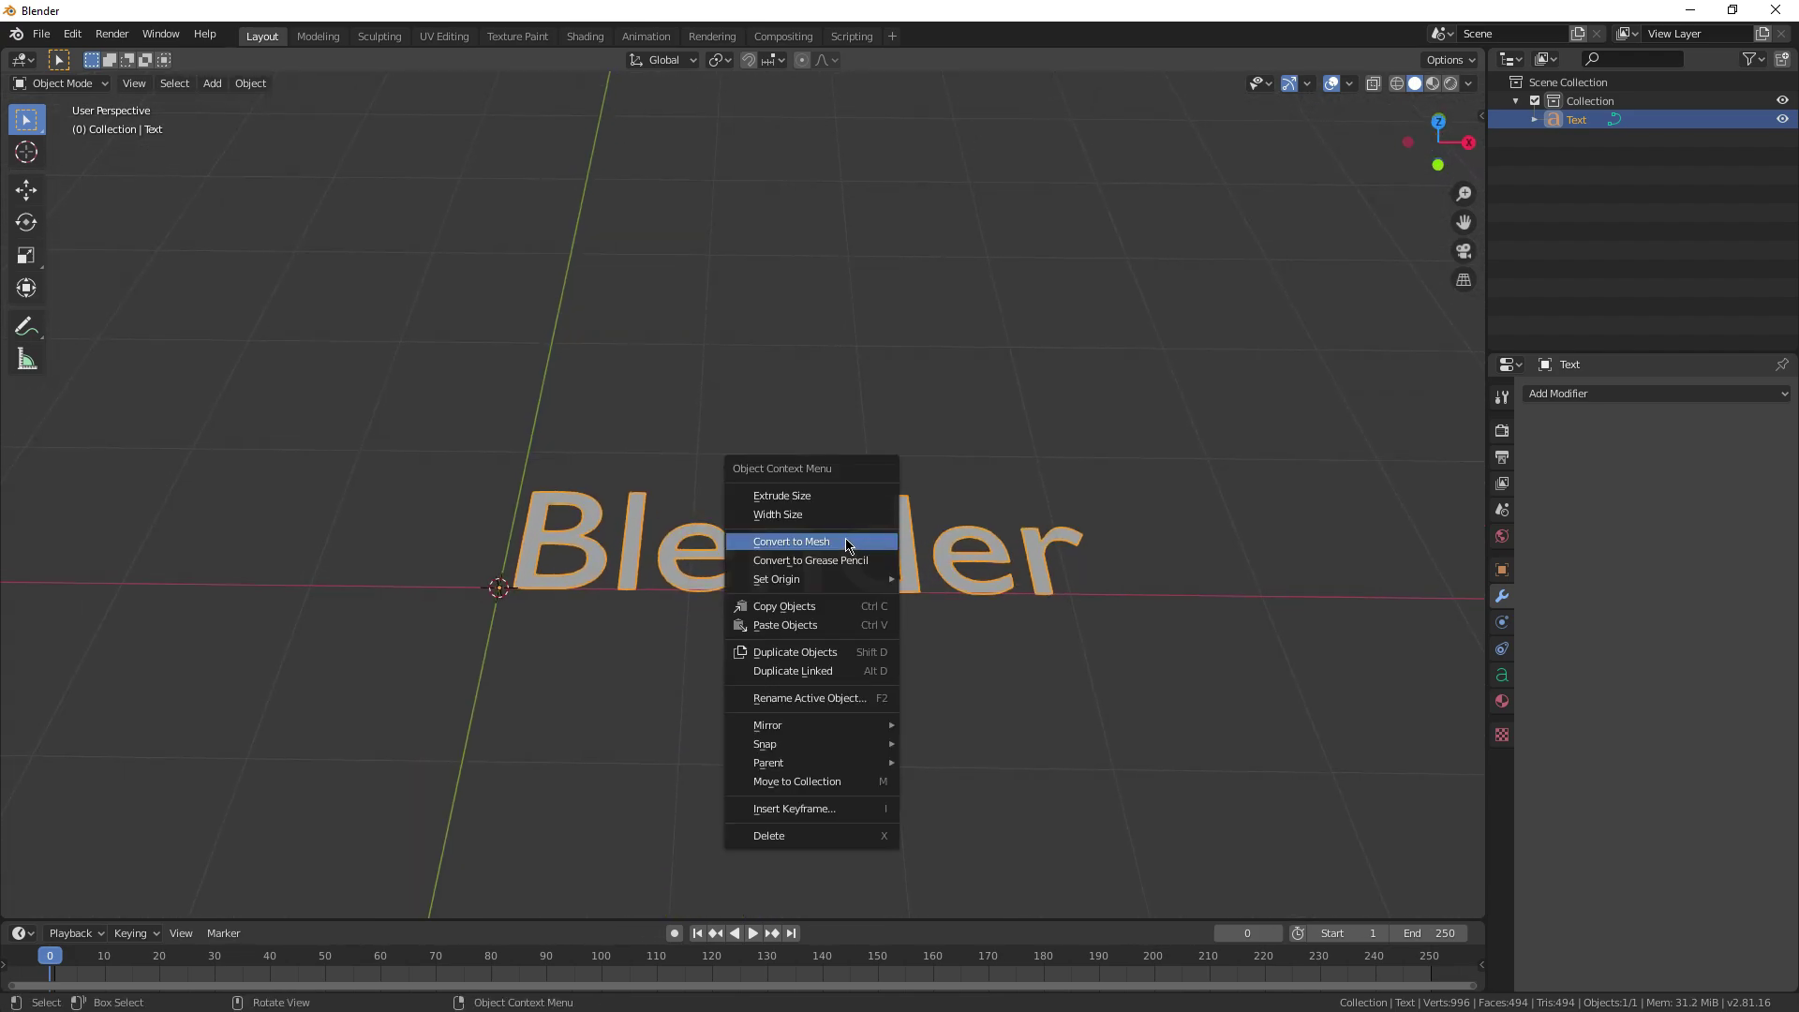
pyautogui.click(847, 546)
pyautogui.moveTo(779, 588)
pyautogui.mouseDown(button='middle')
pyautogui.moveTo(743, 595)
pyautogui.moveTo(771, 603)
pyautogui.moveTo(778, 548)
pyautogui.moveTo(773, 565)
pyautogui.mouseUp(button='middle')
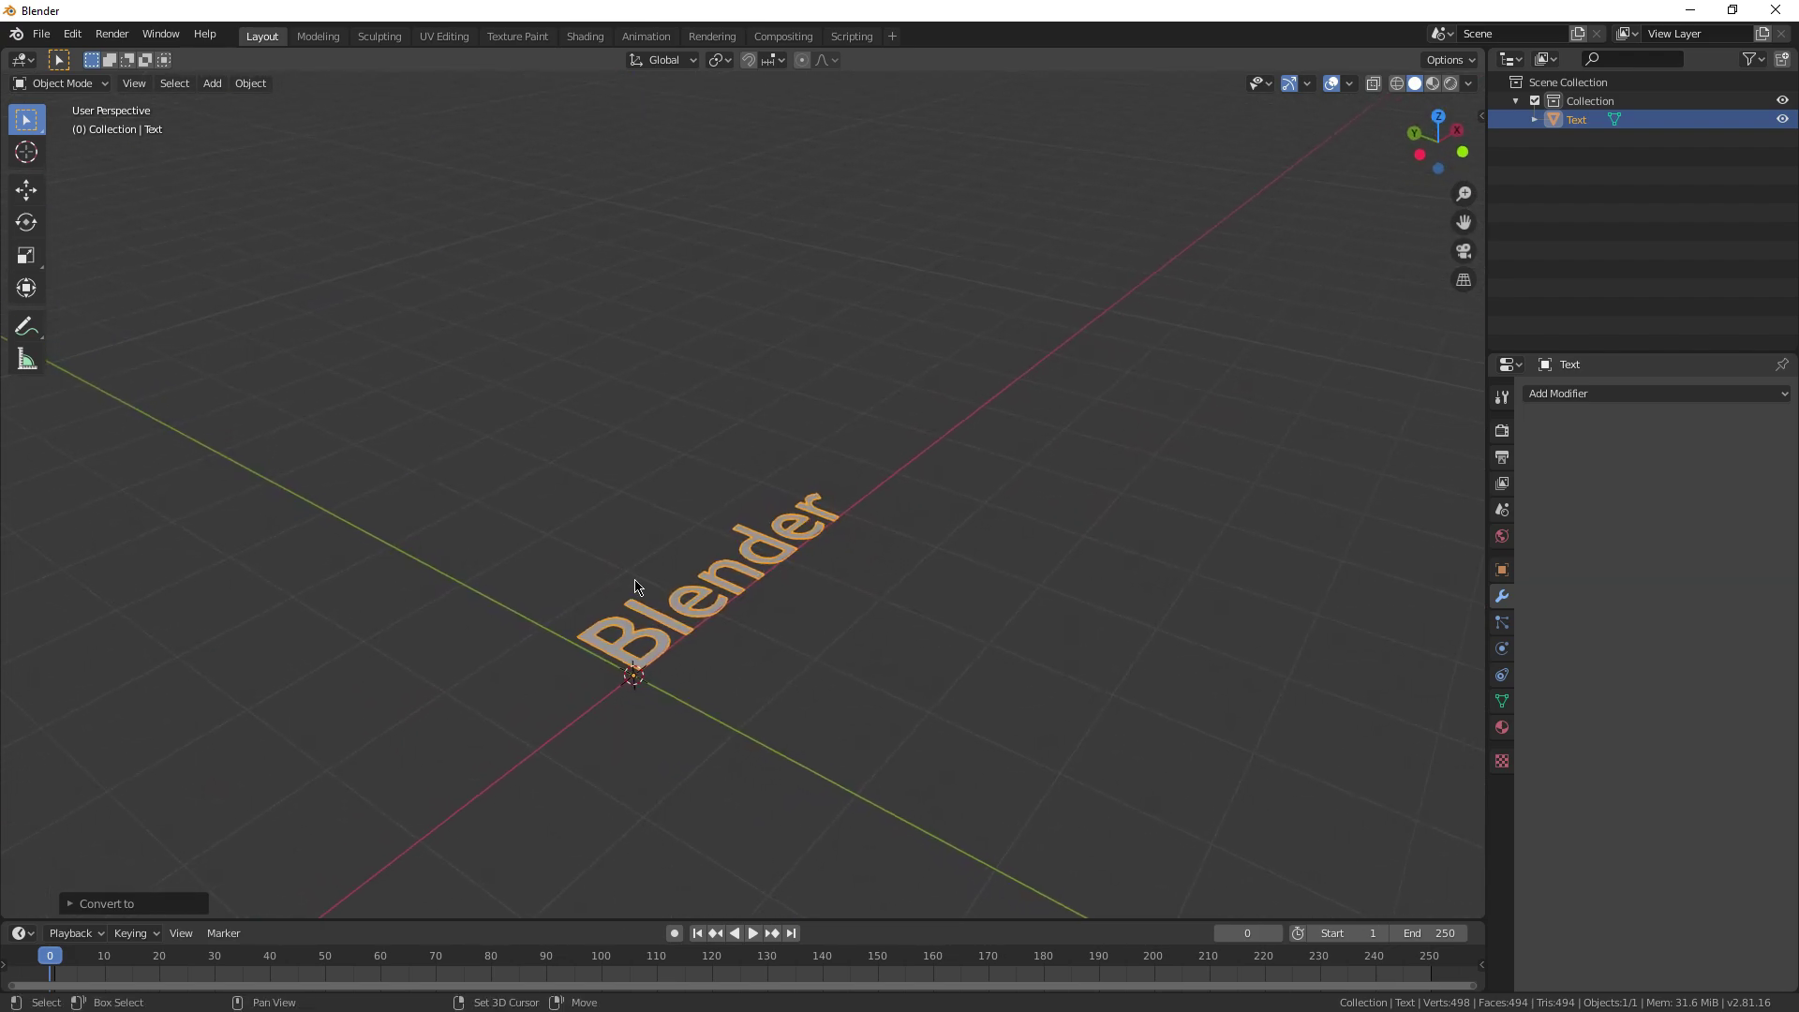
pyautogui.moveTo(635, 587)
pyautogui.mouseDown(button='middle')
pyautogui.moveTo(696, 610)
pyautogui.moveTo(727, 660)
pyautogui.moveTo(628, 562)
pyautogui.mouseUp(button='middle')
# Examine the converted text's topology in Edit Mode by box-selecting faces across its letters in face select mode.
pyautogui.click(87, 125)
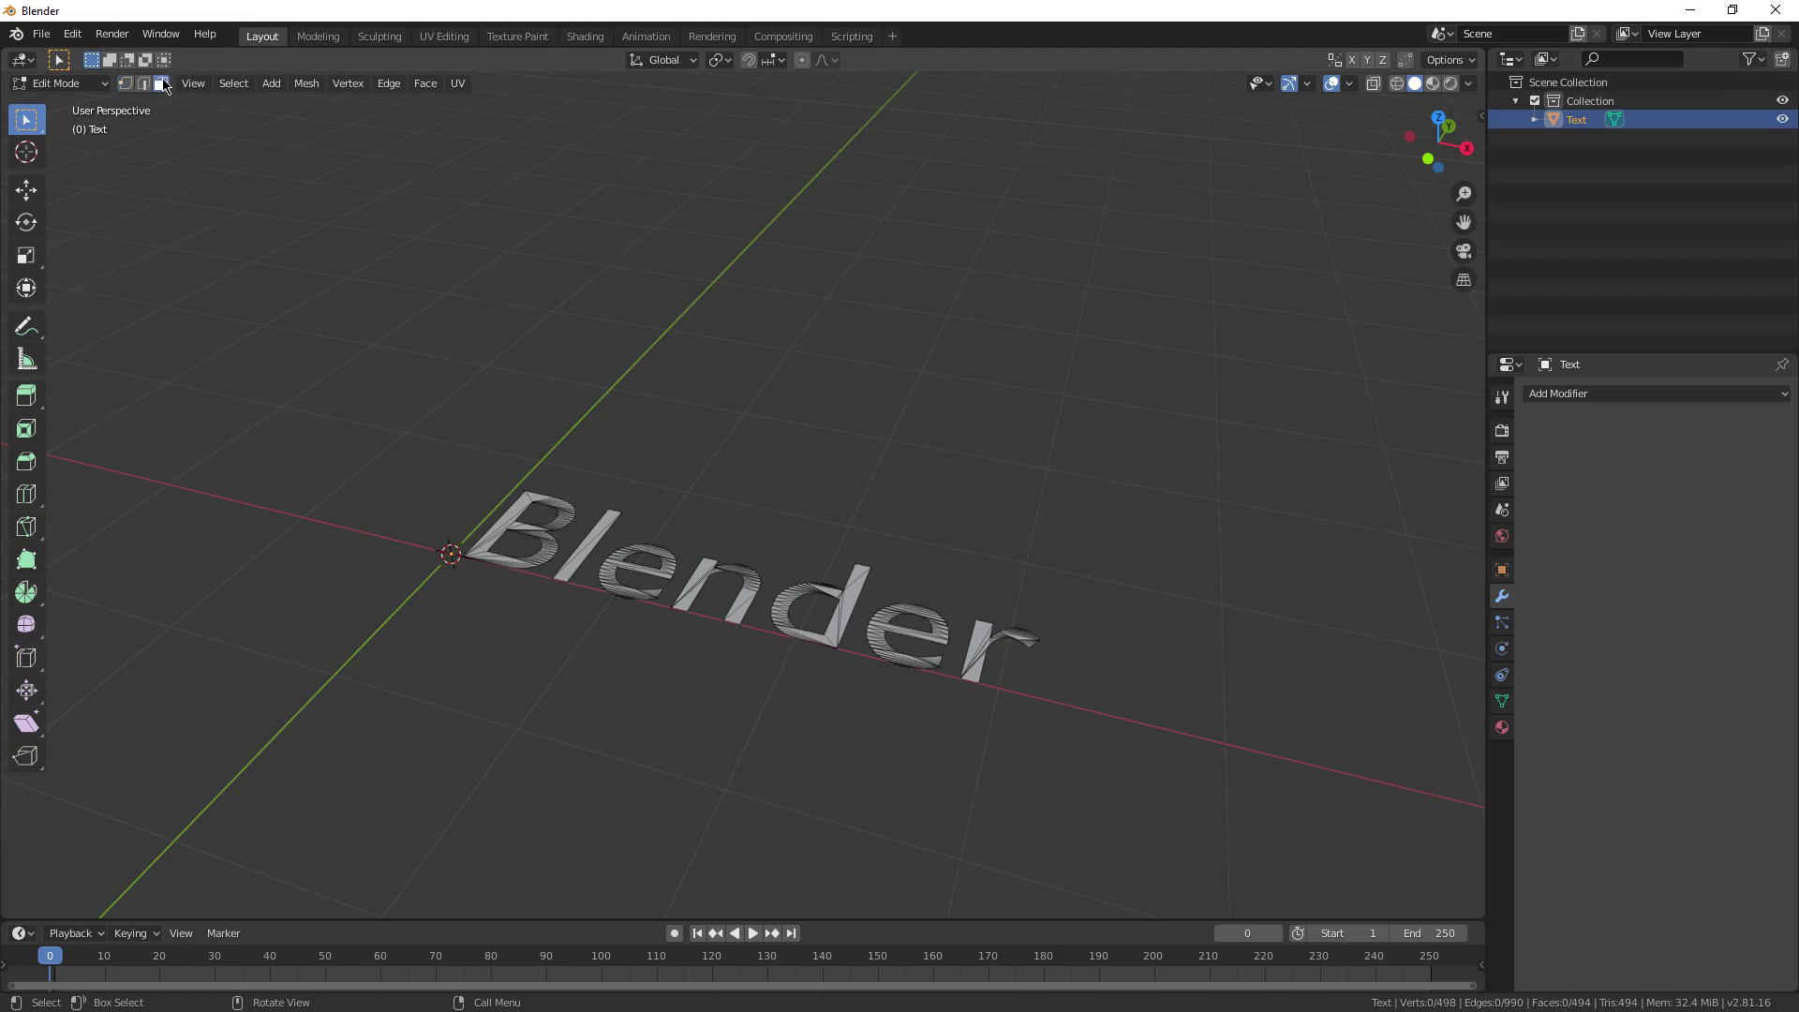
pyautogui.scroll(3, 455, 487)
pyautogui.moveTo(455, 487); pyautogui.dragTo(881, 693)
pyautogui.keyDown('shift'); pyautogui.moveTo(804, 620); pyautogui.dragTo(812, 553, button='middle'); pyautogui.keyUp('shift')
pyautogui.moveTo(255, 435); pyautogui.dragTo(330, 455, button='middle')
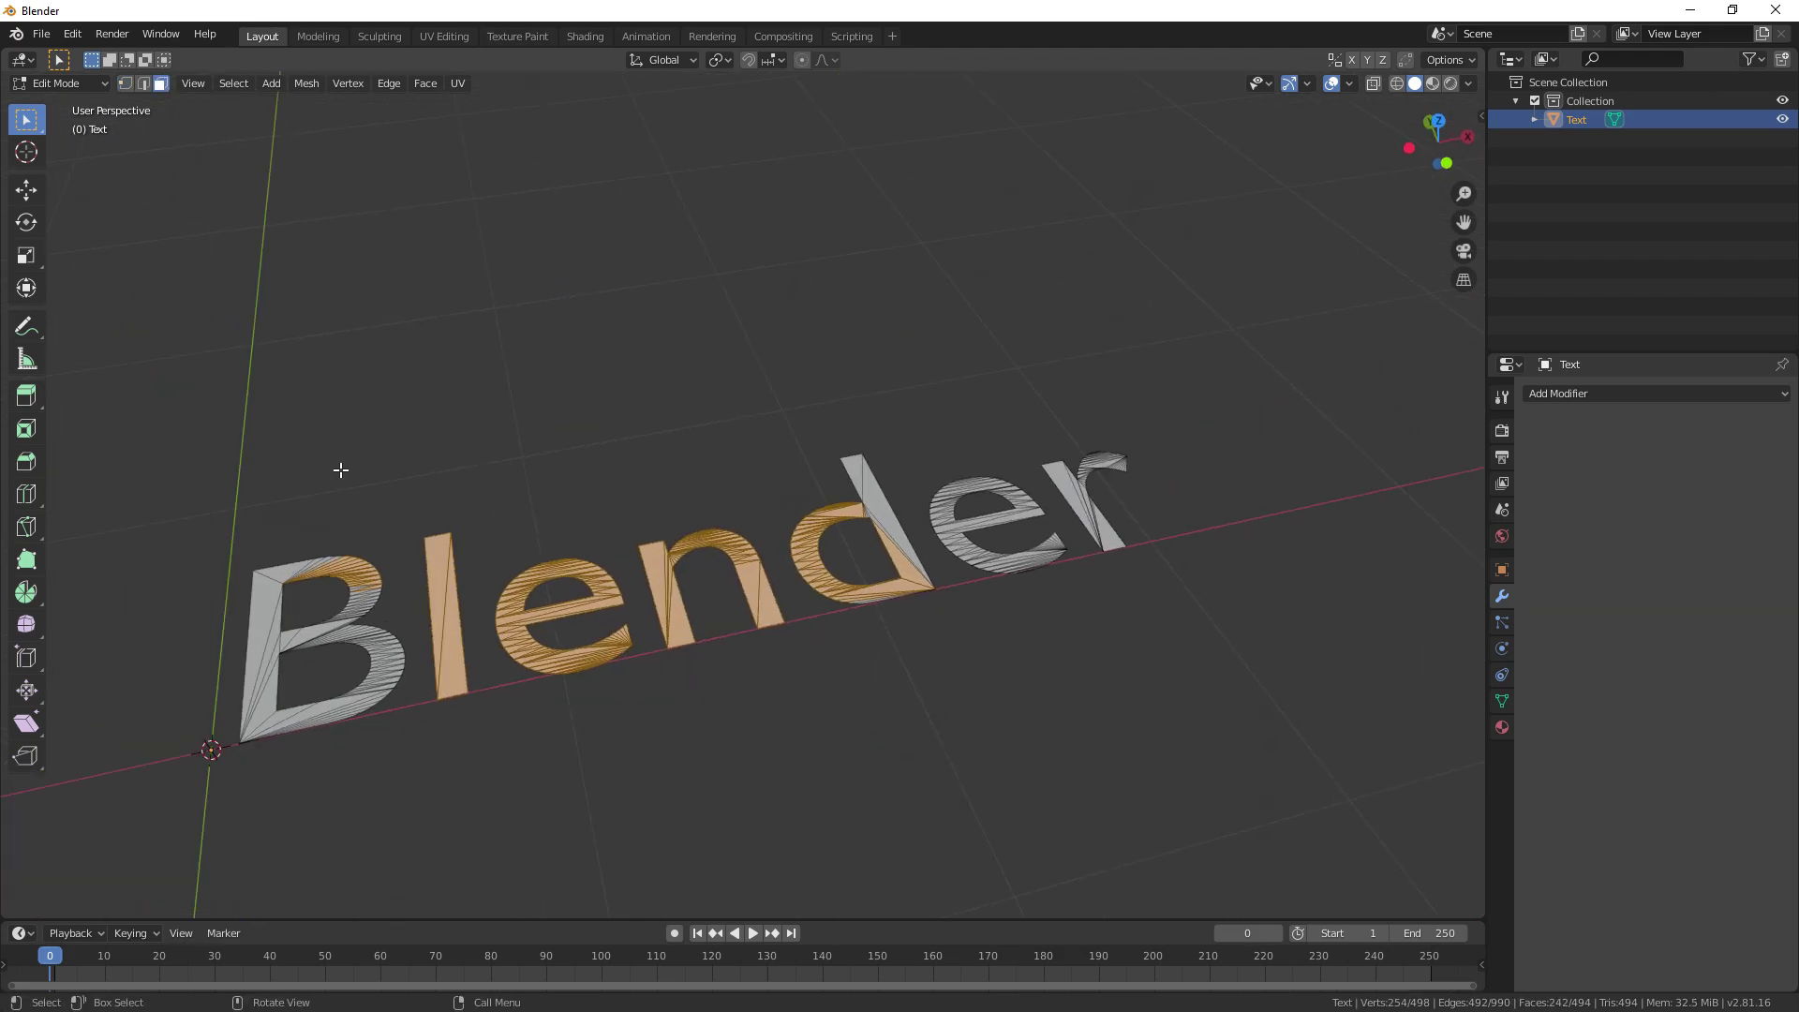
pyautogui.moveTo(322, 490); pyautogui.dragTo(763, 659)
pyautogui.moveTo(763, 659); pyautogui.dragTo(872, 630, button='middle')
pyautogui.press('Tab')
# Rotate the "Blender" mesh upright and give it a Solidify modifier with a thickness of 0.15 m.
pyautogui.scroll(-3, 803, 667)
pyautogui.press('Return')
pyautogui.click(1657, 393)
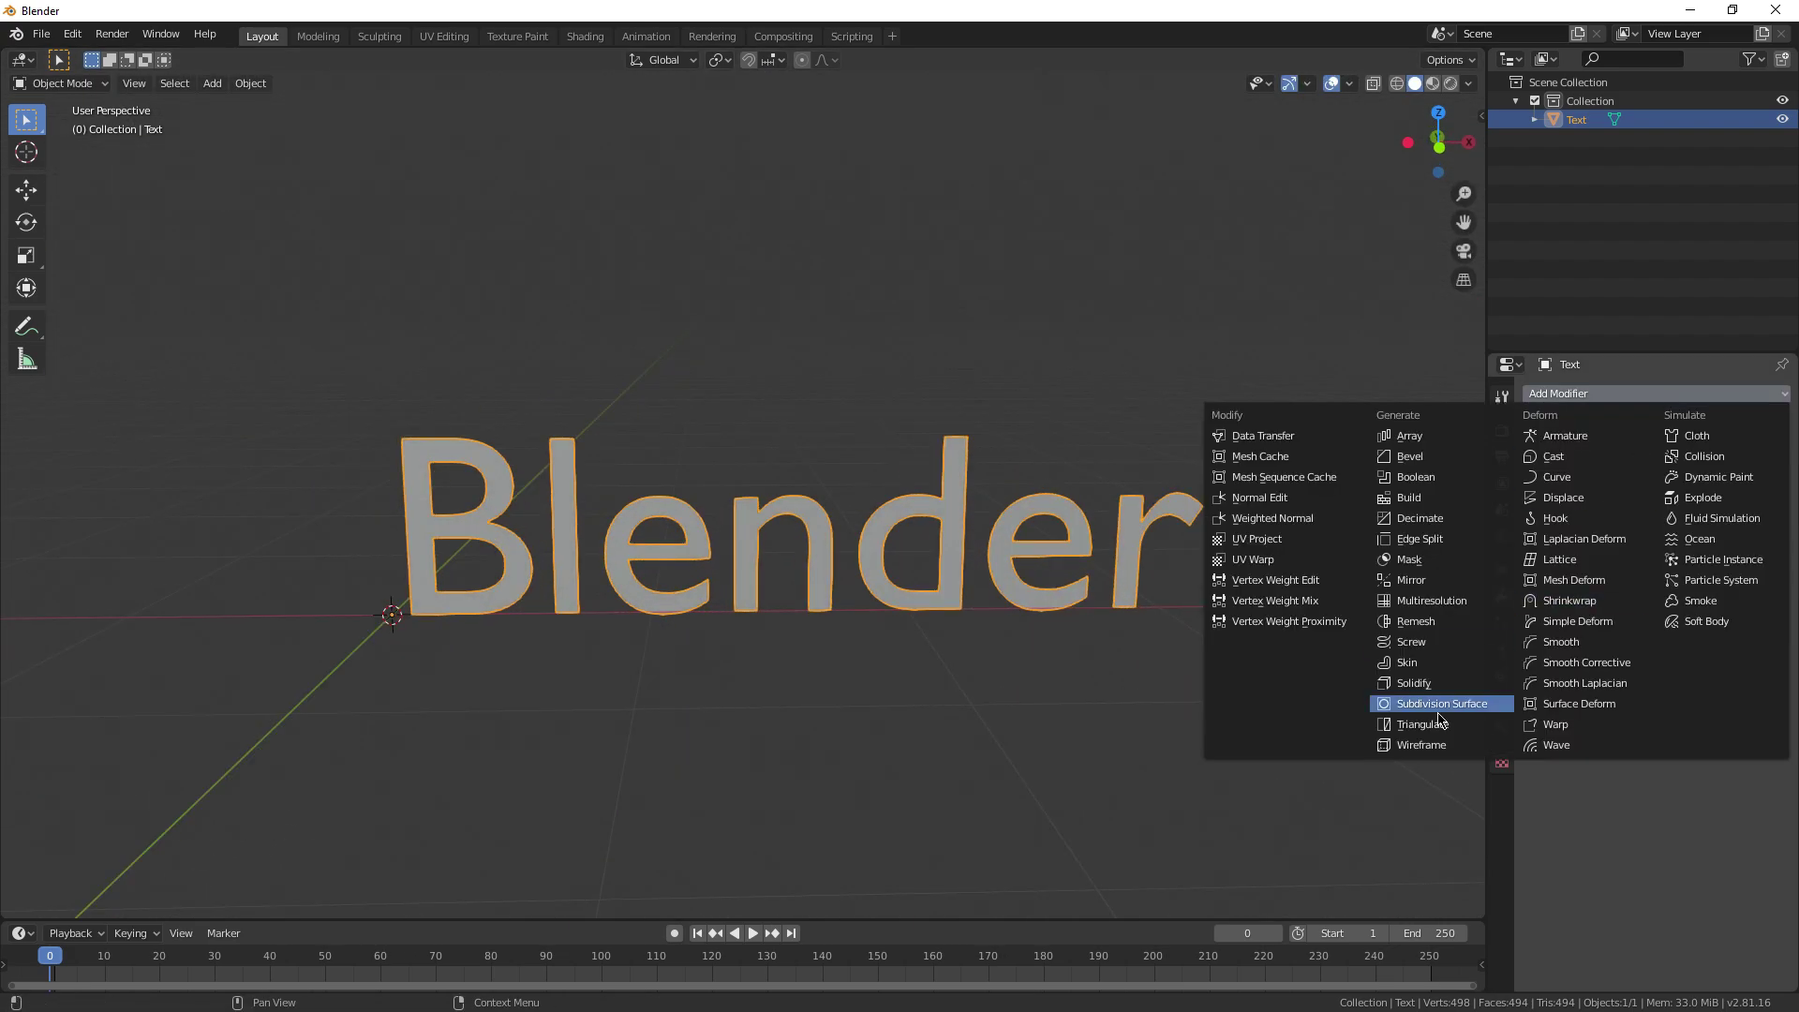
pyautogui.click(1425, 691)
pyautogui.moveTo(1425, 691); pyautogui.dragTo(1302, 656, button='middle')
pyautogui.moveTo(1567, 476); pyautogui.dragTo(1613, 476)
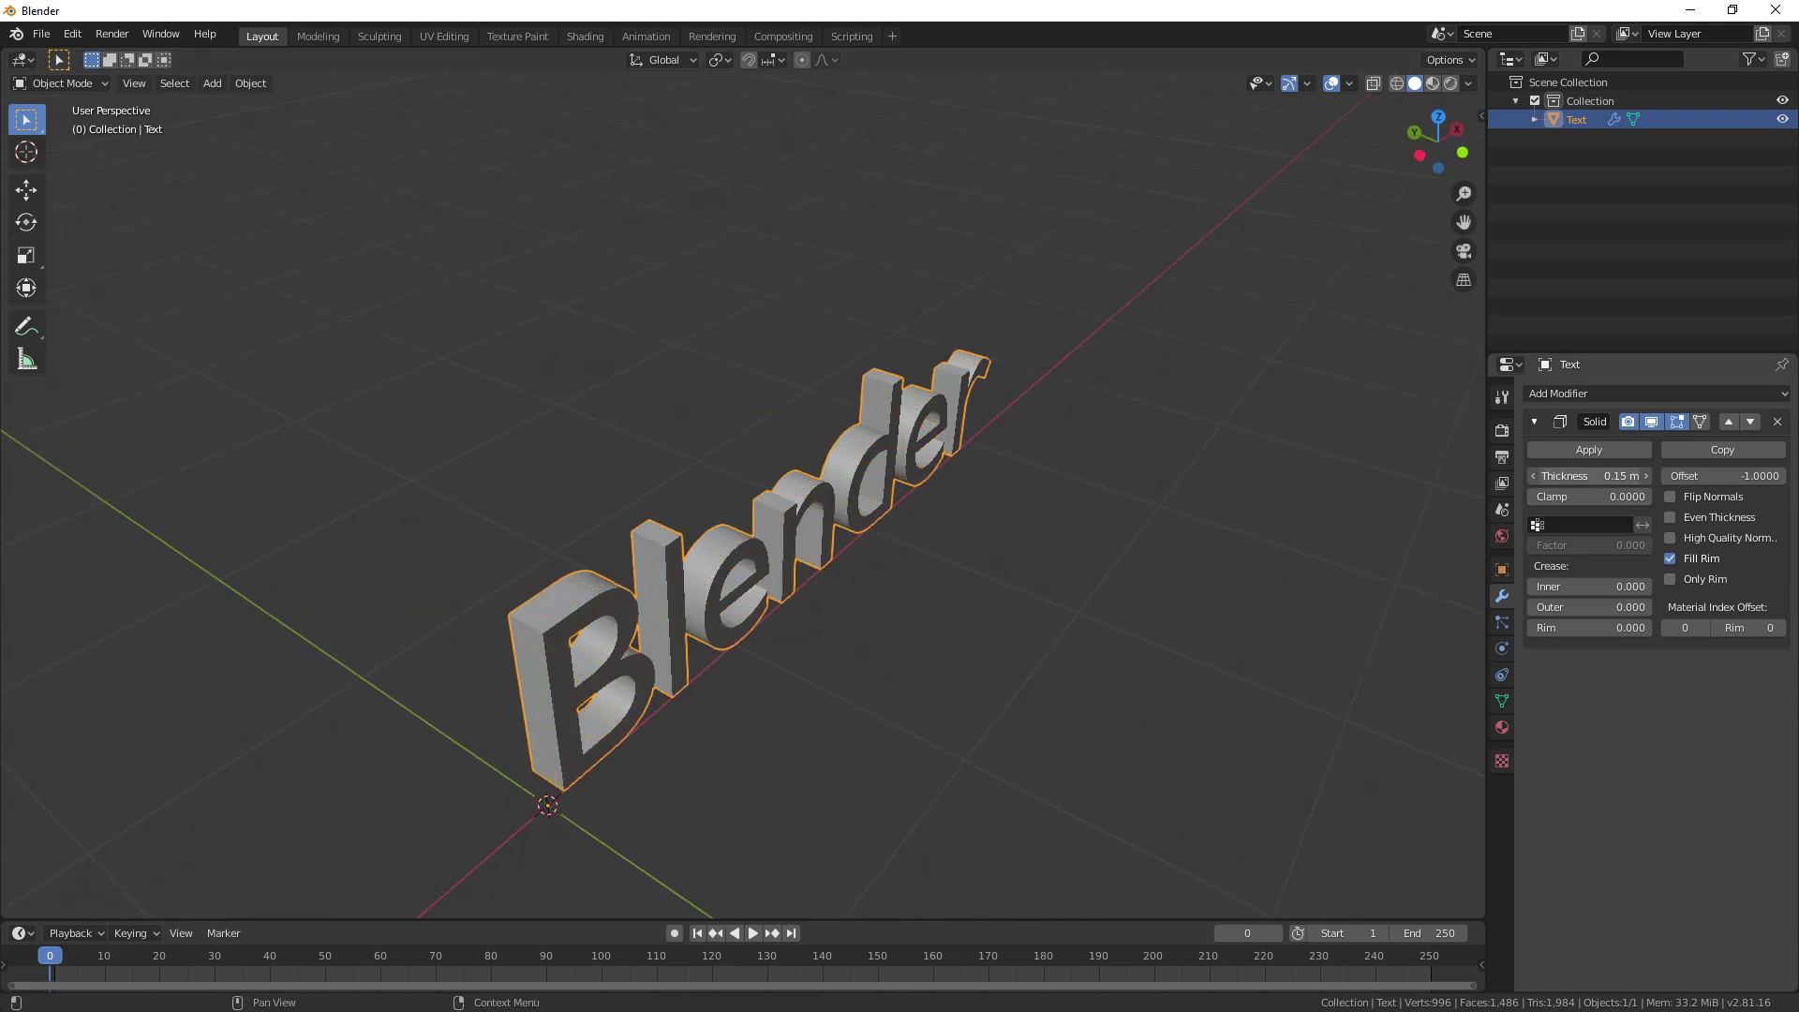
# Apply the Solidify modifier and set the "Blender" mesh to smooth shading.
pyautogui.moveTo(1097, 502); pyautogui.dragTo(984, 433, button='middle')
pyautogui.rightClick(1181, 448)
pyautogui.click(1226, 452)
# Add a Subdivision Surface modifier to the "Blender" mesh, apply it and deselect the mesh.
pyautogui.click(1677, 393)
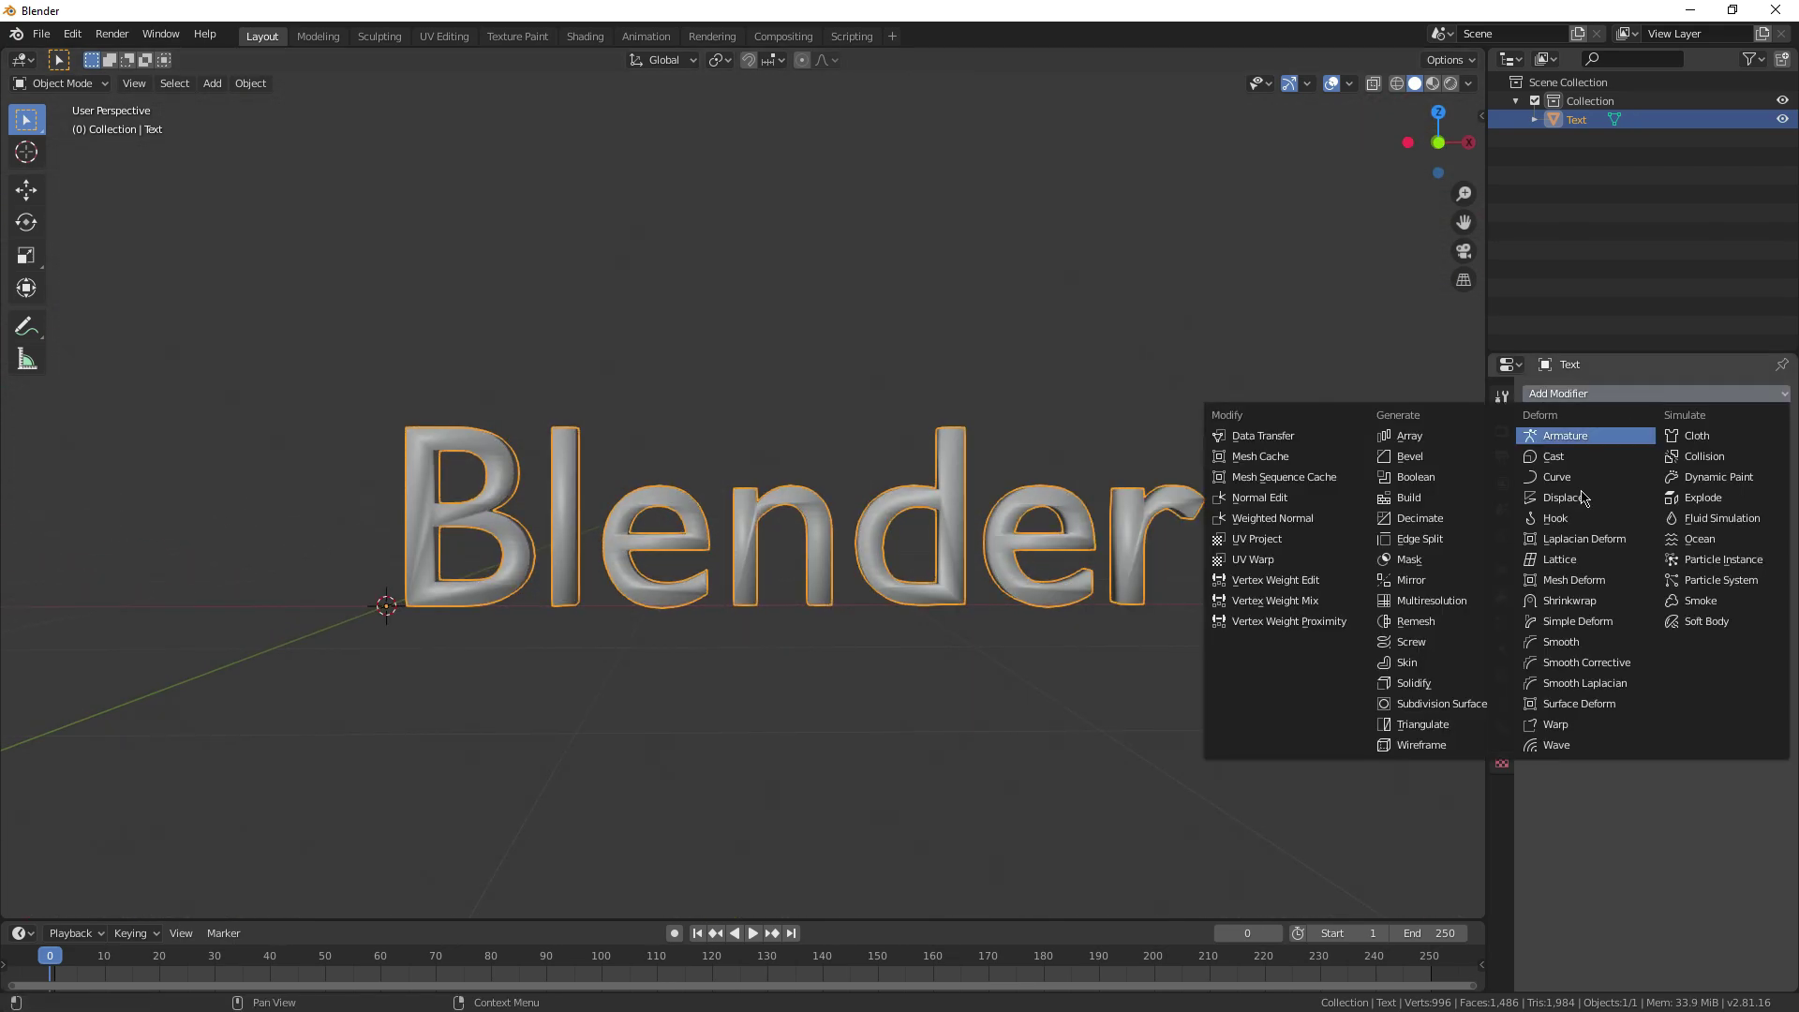
pyautogui.click(1473, 703)
pyautogui.moveTo(1128, 619); pyautogui.dragTo(869, 672, button='middle')
pyautogui.click(1588, 449)
pyautogui.scroll(-3, 1349, 542)
pyautogui.click(1199, 554)
# Delete the "Blender" mesh from the scene.
pyautogui.keyDown('shift'); pyautogui.moveTo(819, 525); pyautogui.dragTo(799, 471, button='middle'); pyautogui.keyUp('shift')
pyautogui.scroll(-3, 738, 461)
pyautogui.click(812, 527)
pyautogui.press('x')
# Add a new text object at the origin and replace its default content with "Balls".
pyautogui.hotkey('shift', 'a')
pyautogui.click(792, 543)
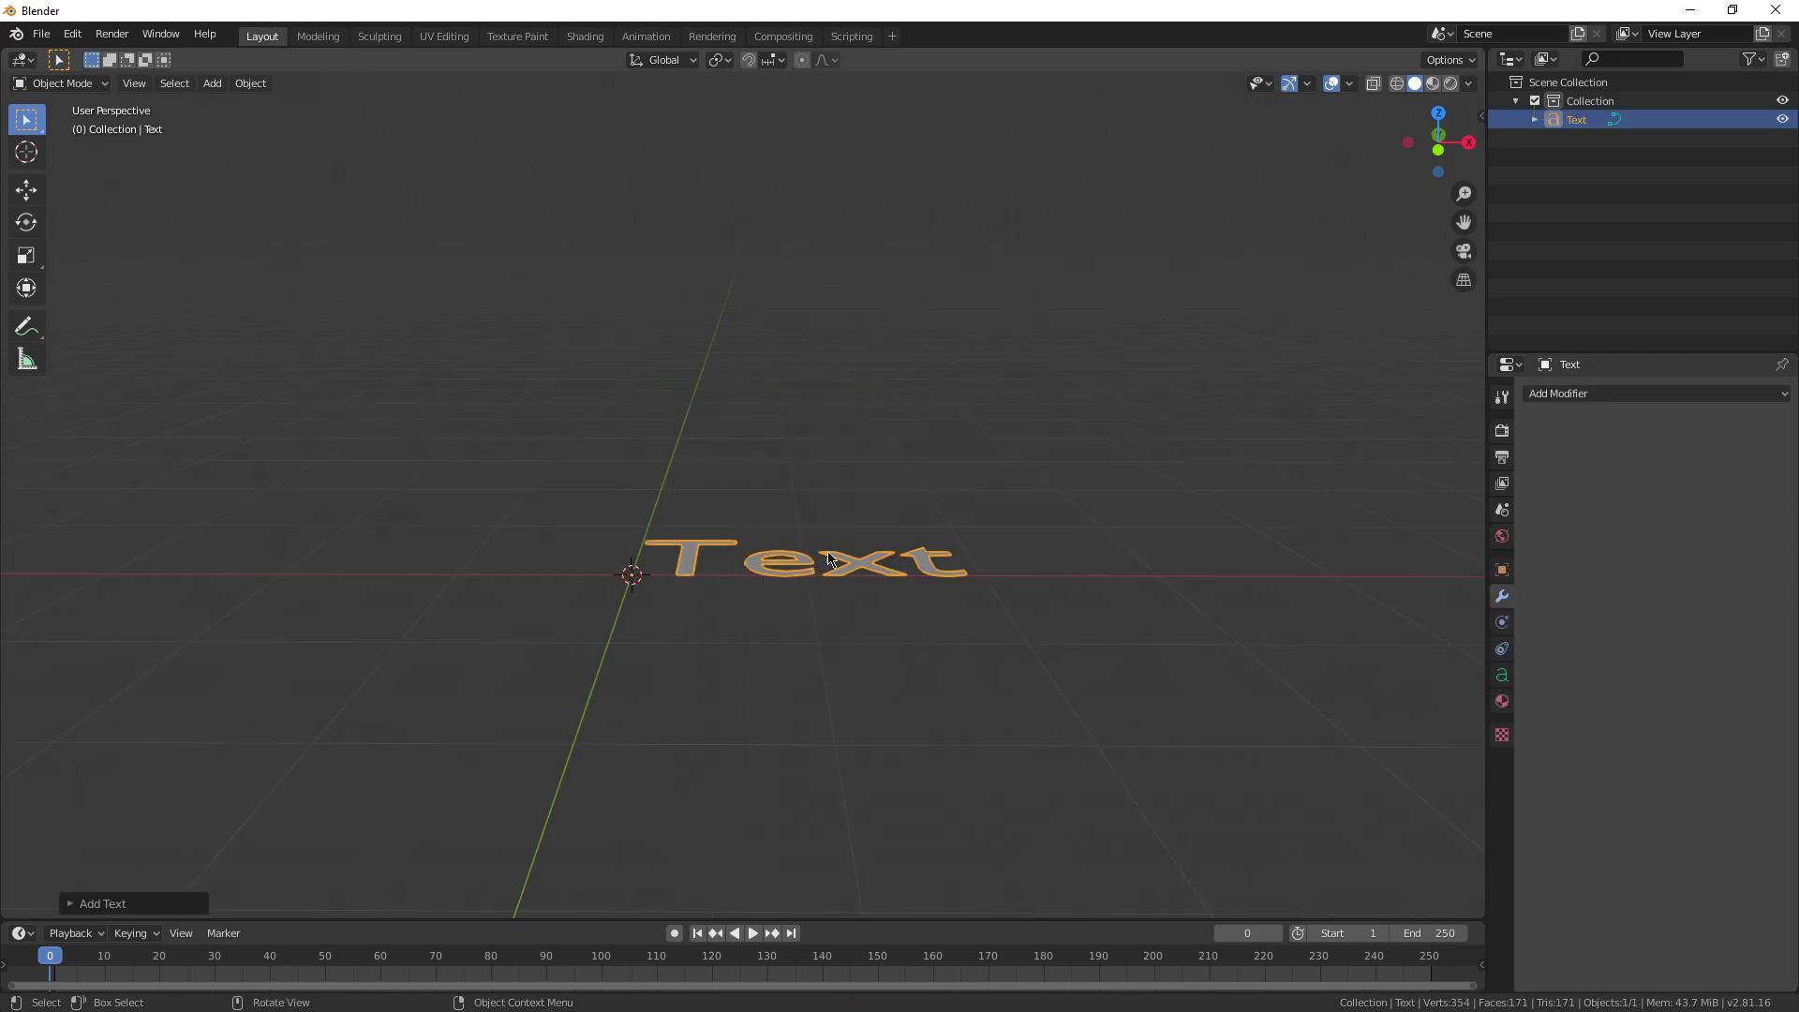
pyautogui.press('Tab')
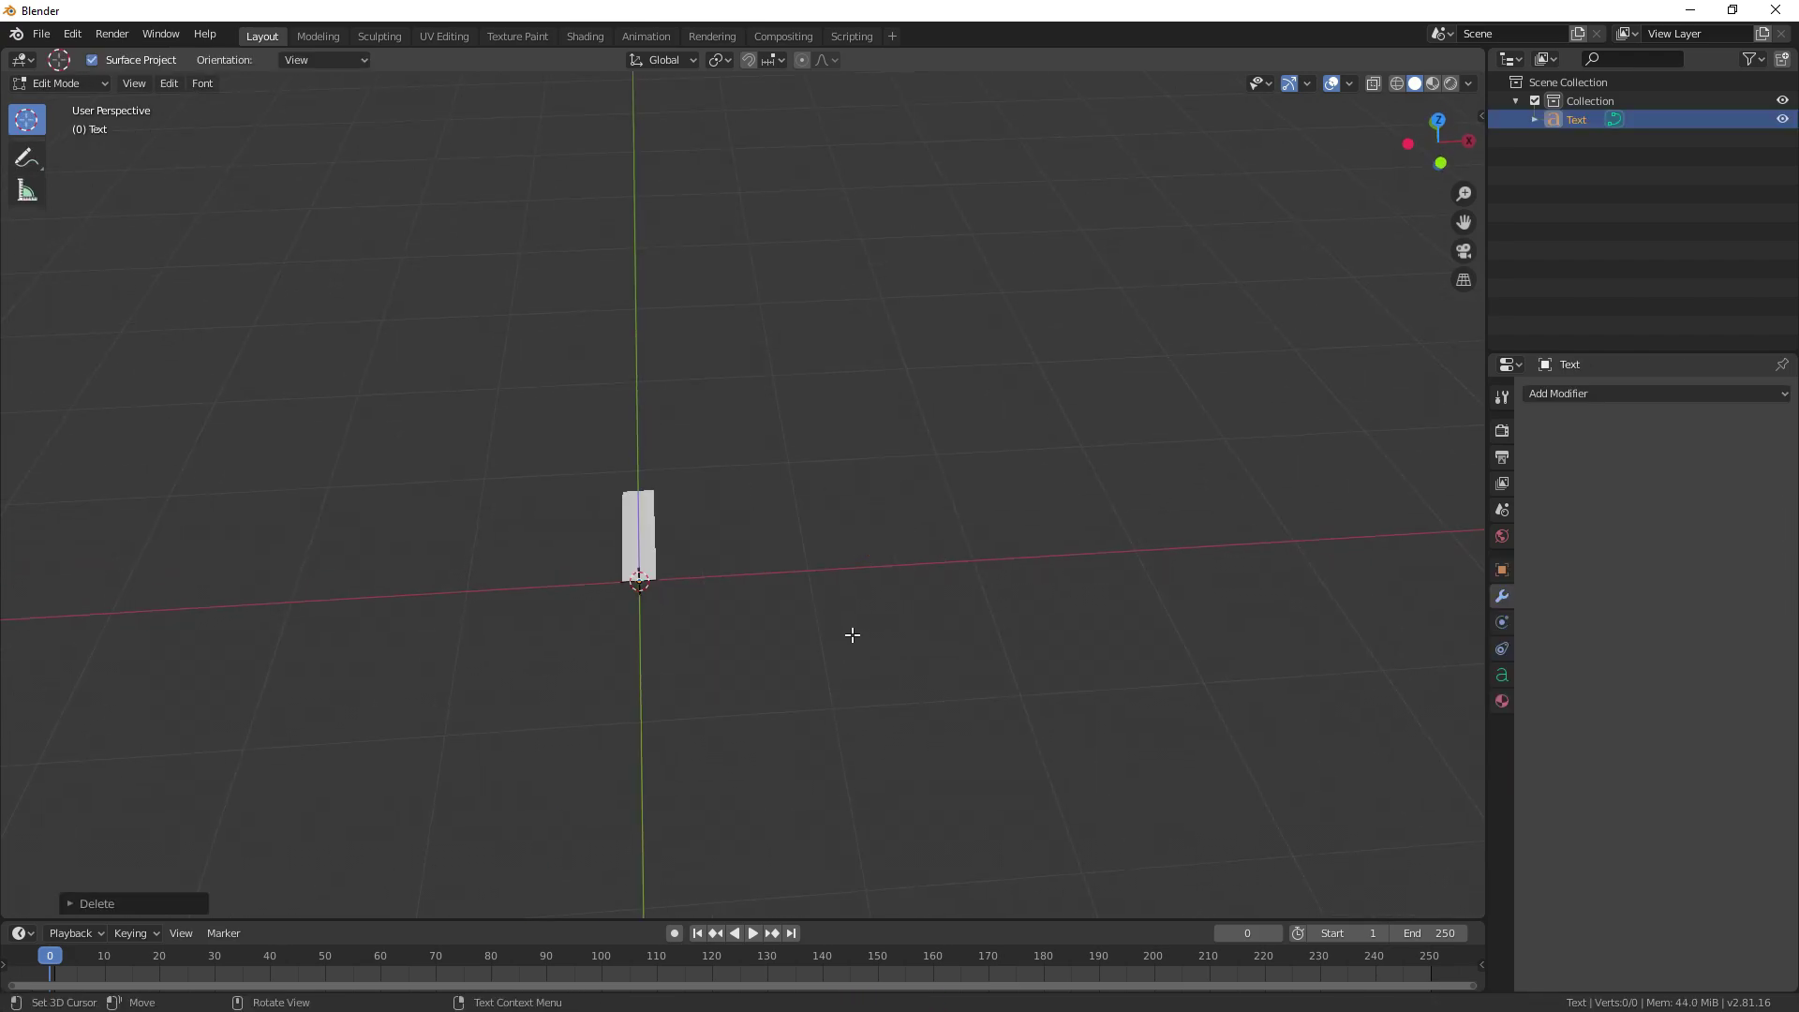
pyautogui.write('Bal')
pyautogui.write('ls')
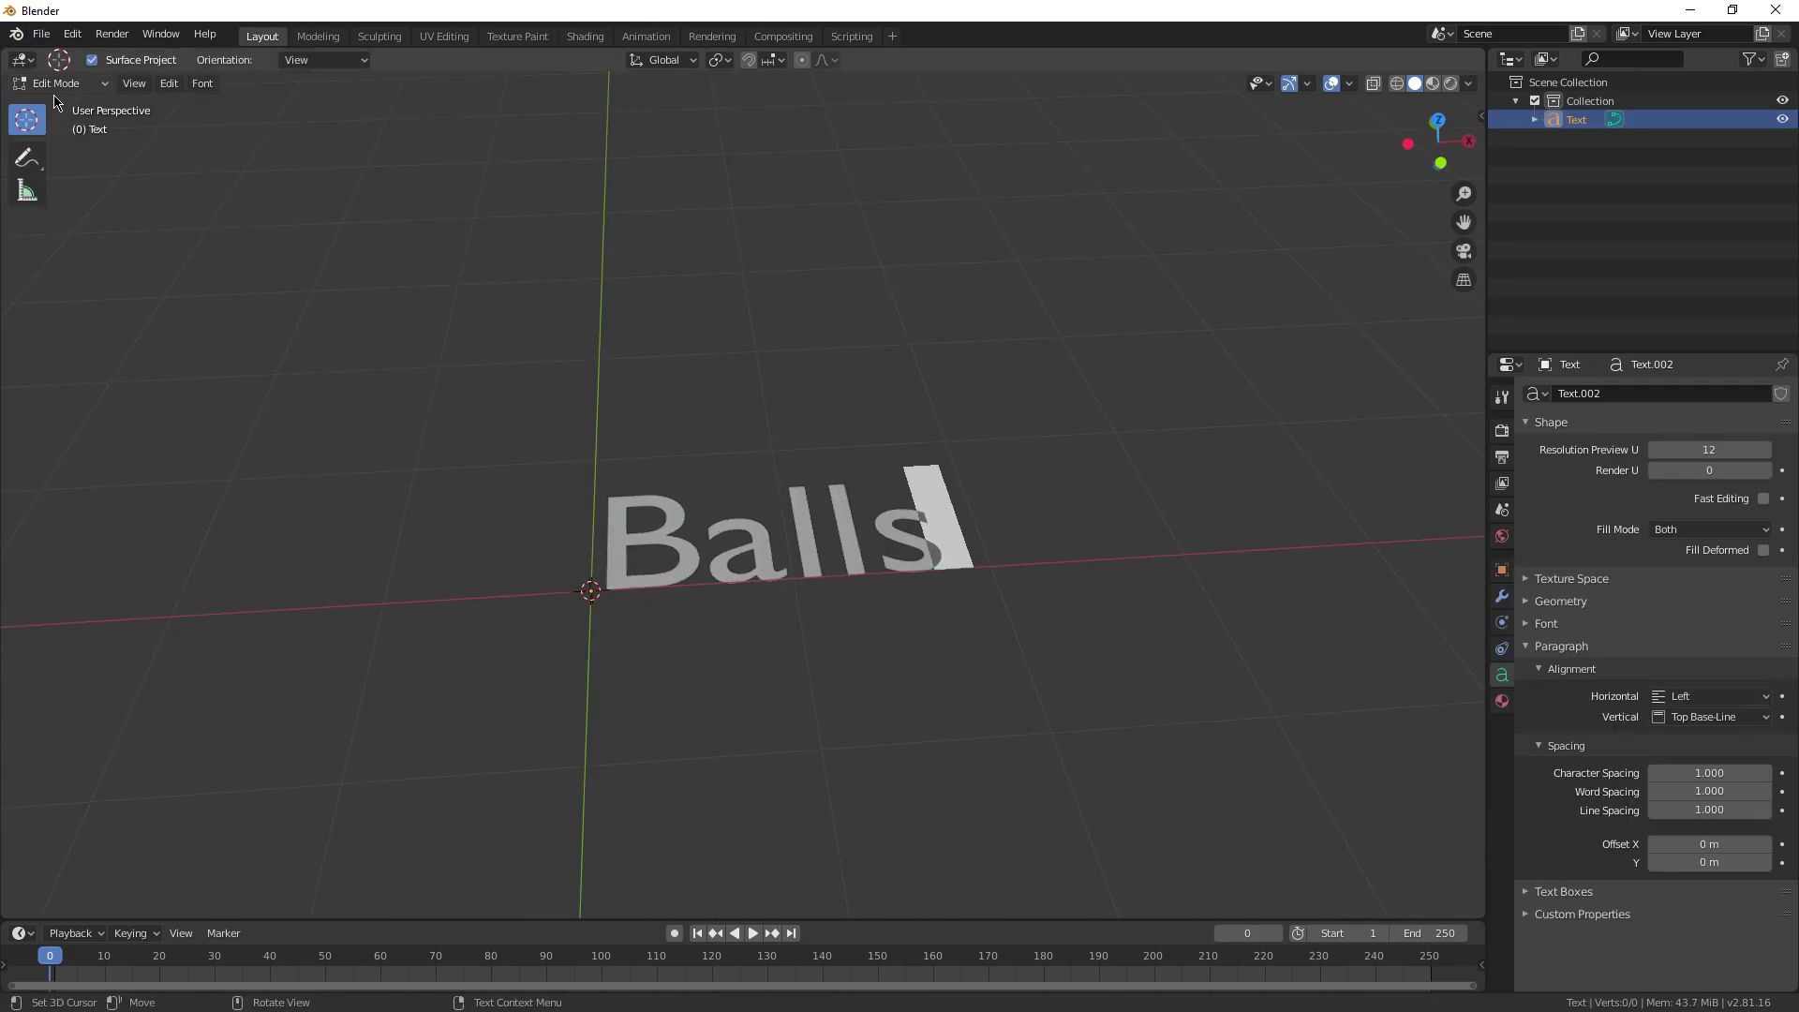
pyautogui.press('Tab')
# Reopen the "Balls" text object for text editing.
pyautogui.scroll(3, 778, 501)
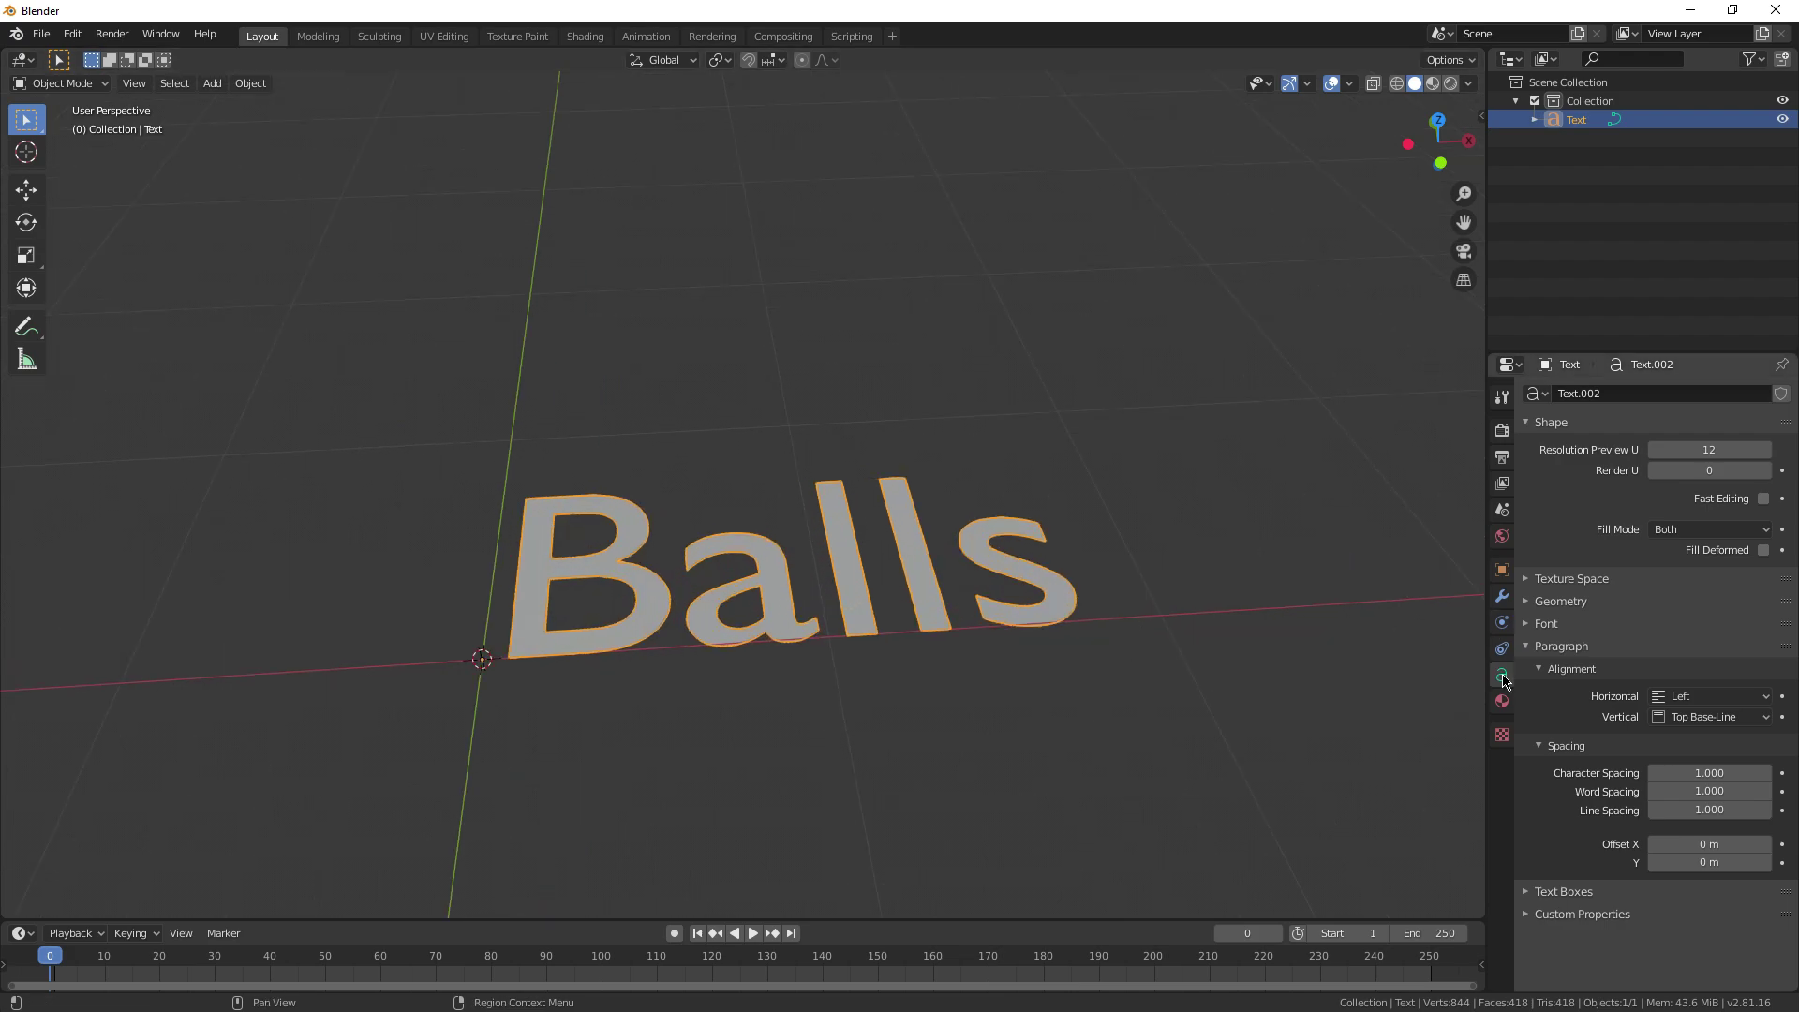
pyautogui.keyDown('shift'); pyautogui.moveTo(1453, 679); pyautogui.dragTo(1370, 626, button='middle'); pyautogui.keyUp('shift')
pyautogui.moveTo(862, 649)
pyautogui.mouseDown(button='middle')
pyautogui.moveTo(1036, 593)
pyautogui.moveTo(1078, 621)
pyautogui.moveTo(996, 590)
pyautogui.moveTo(931, 610)
pyautogui.moveTo(1004, 662)
pyautogui.moveTo(891, 651)
pyautogui.mouseUp(button='middle')
pyautogui.press('Tab')
pyautogui.rightClick(891, 646)
pyautogui.press('Tab')
pyautogui.press('Tab')
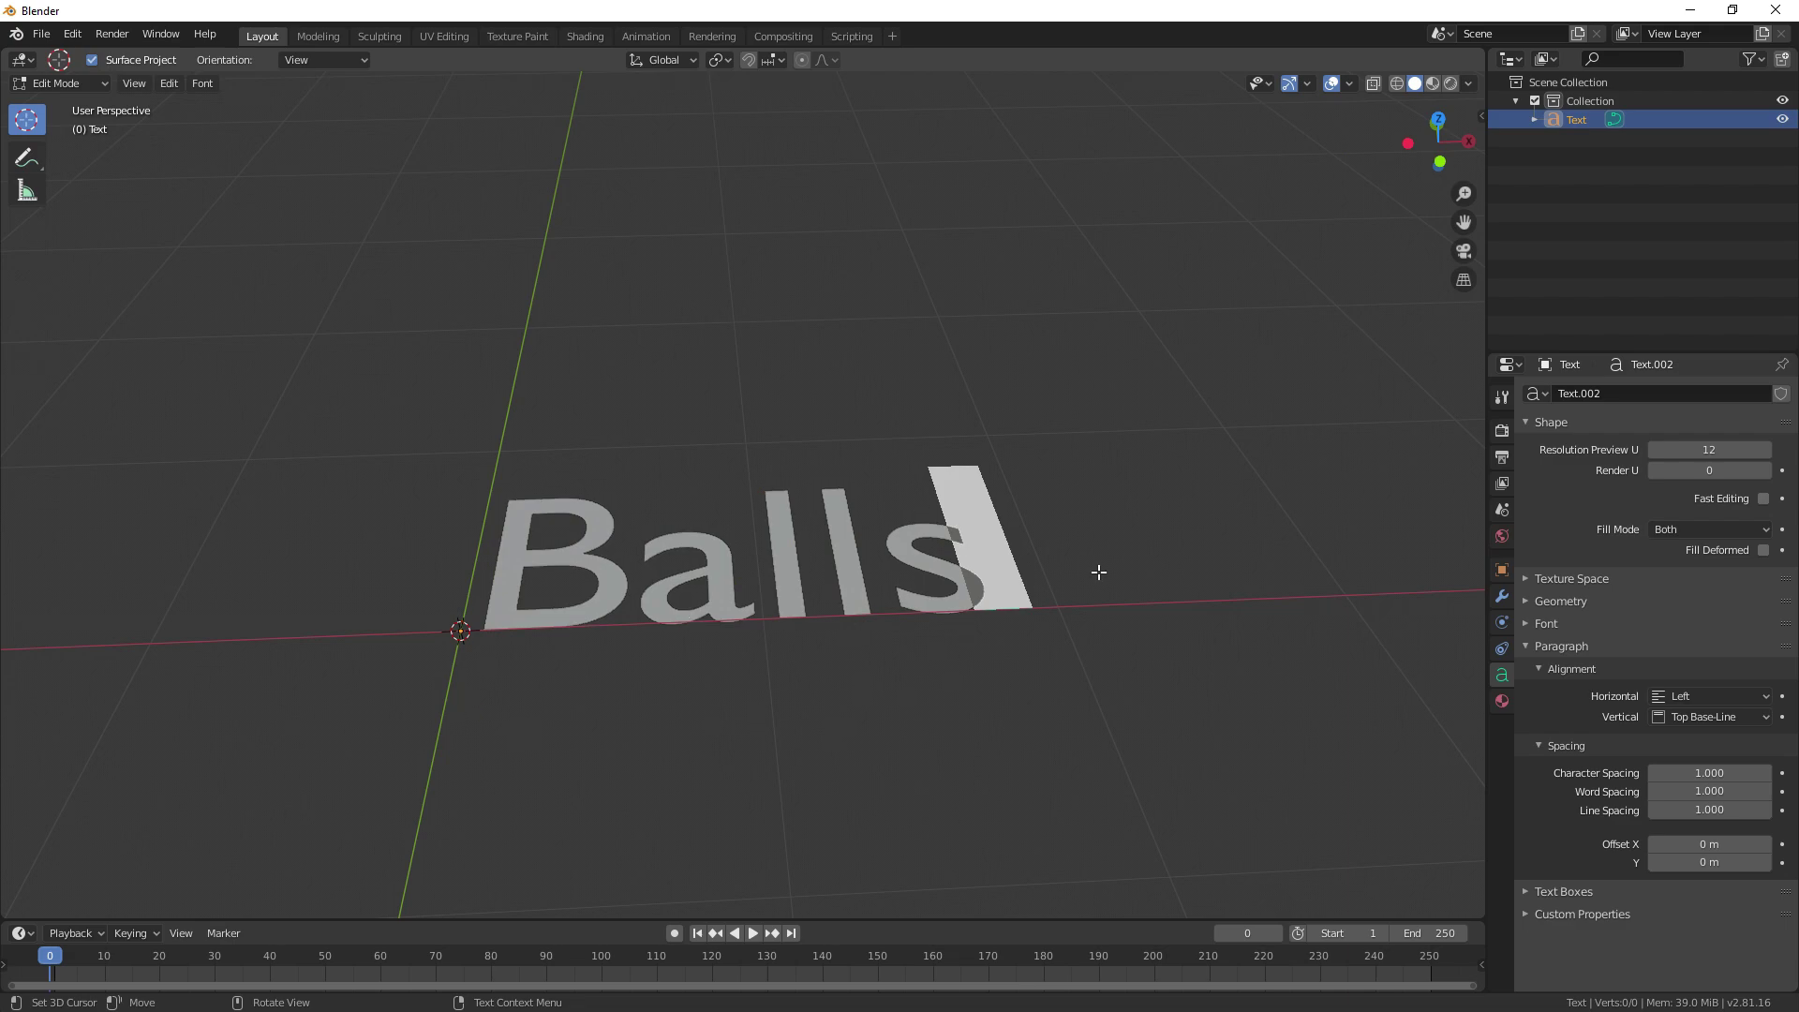
# Leave text editing and set the text's character spacing to 1.1 and word spacing to 0.5.
pyautogui.moveTo(1079, 581); pyautogui.dragTo(960, 576, button='middle')
pyautogui.press('Tab')
pyautogui.rightClick(781, 562)
pyautogui.moveTo(1359, 658)
pyautogui.mouseDown(button='middle')
pyautogui.moveTo(1297, 683)
pyautogui.moveTo(1352, 653)
pyautogui.mouseUp(button='middle')
pyautogui.moveTo(1719, 773)
pyautogui.mouseDown()
pyautogui.moveTo(1745, 773)
pyautogui.moveTo(1725, 773)
pyautogui.mouseUp()
pyautogui.scroll(-3, 1270, 650)
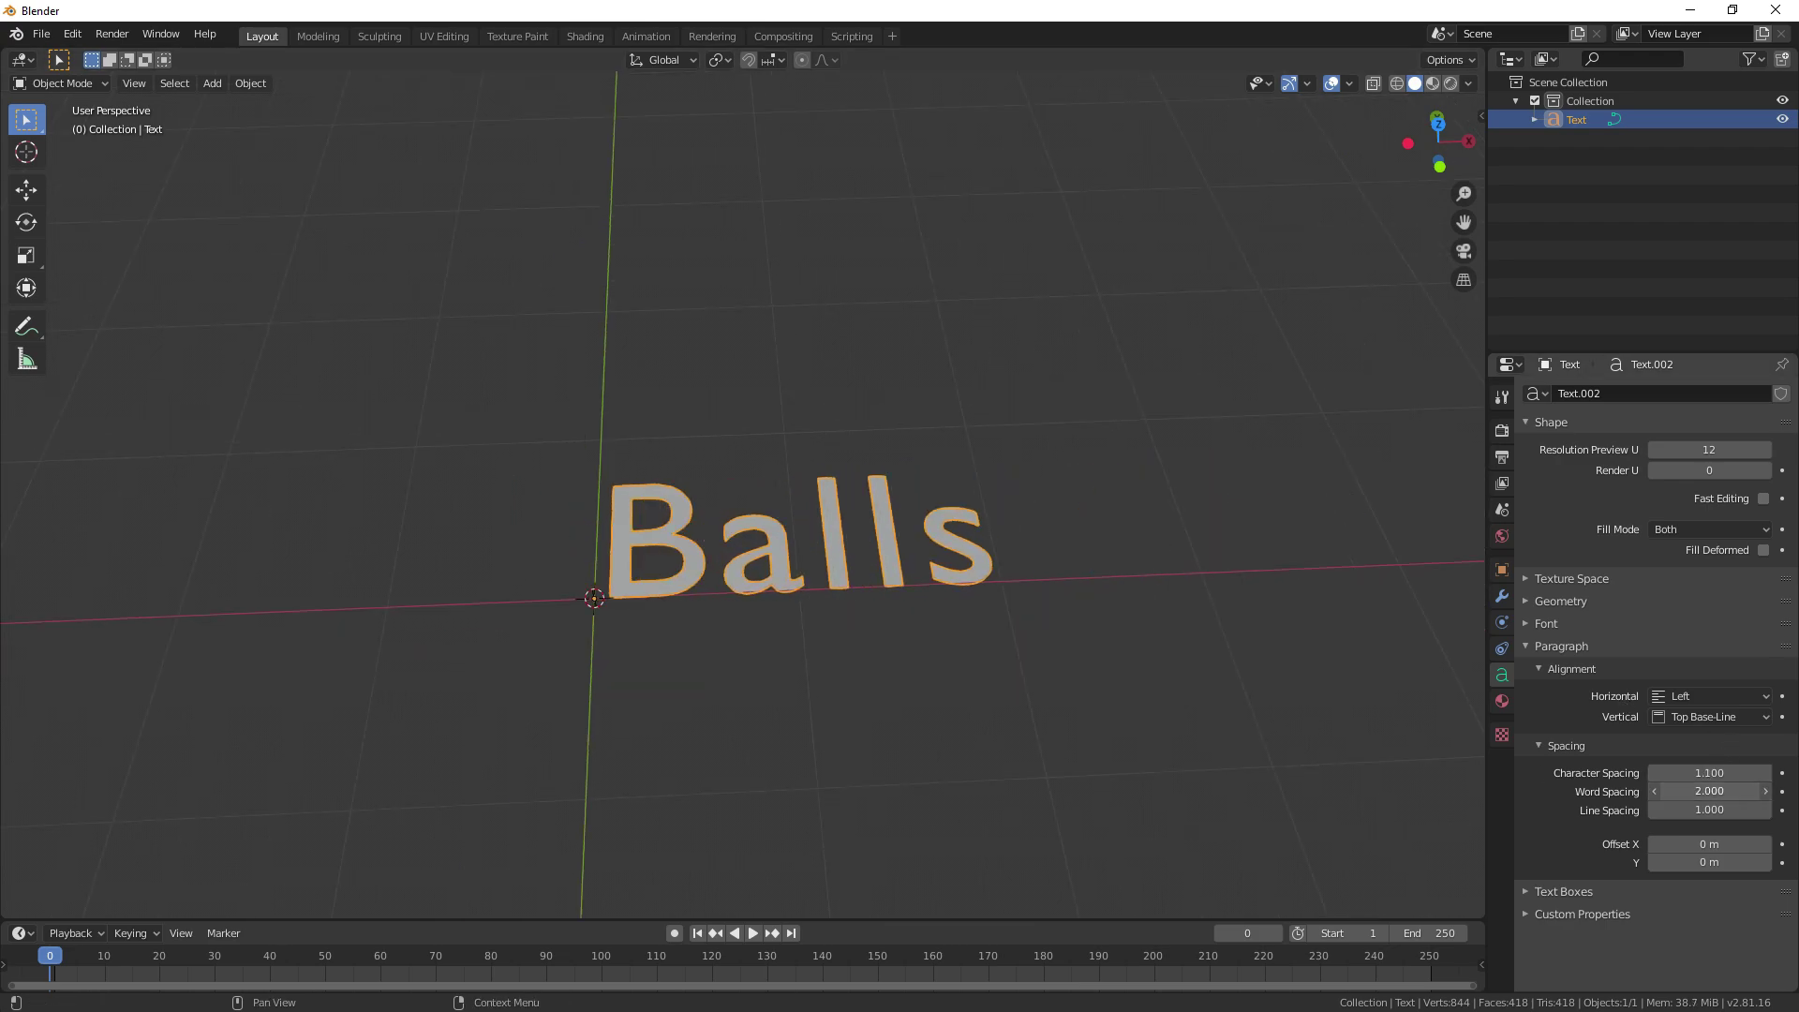
pyautogui.moveTo(822, 642); pyautogui.dragTo(891, 610, button='middle')
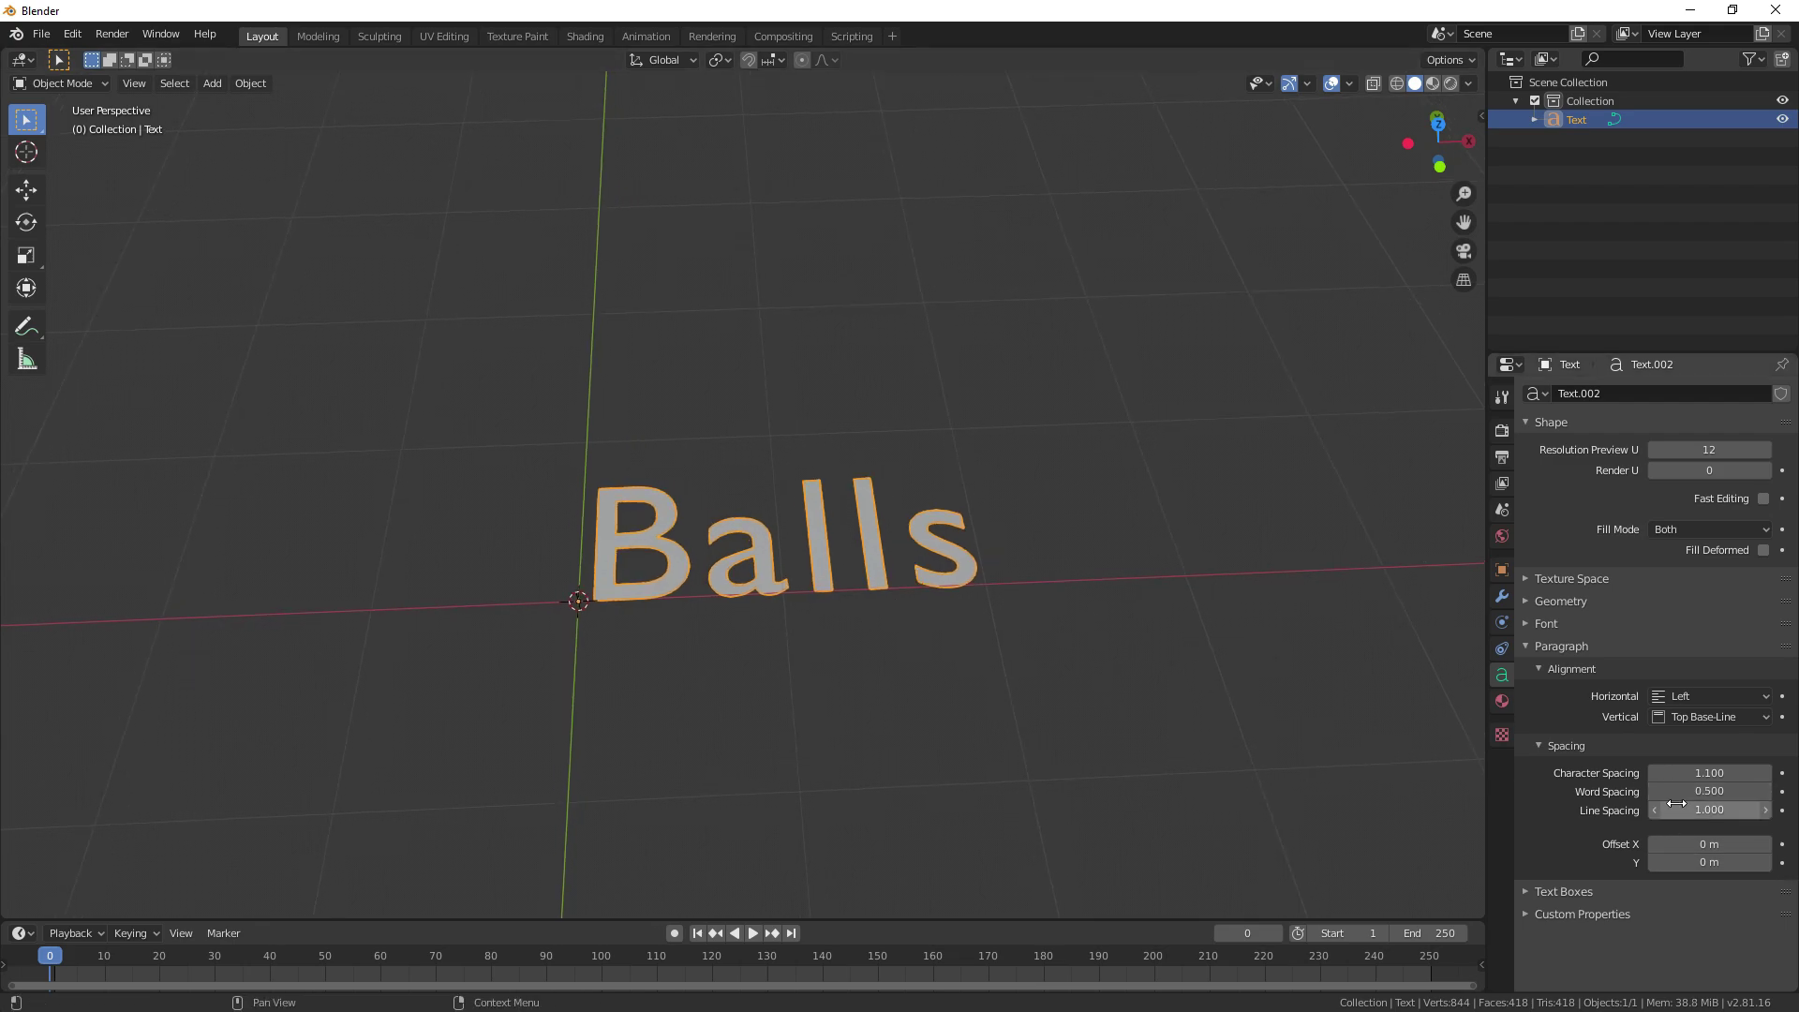
# Set the text's paragraph offset to 0.1 m in both X and Y.
pyautogui.scroll(-4, 879, 603)
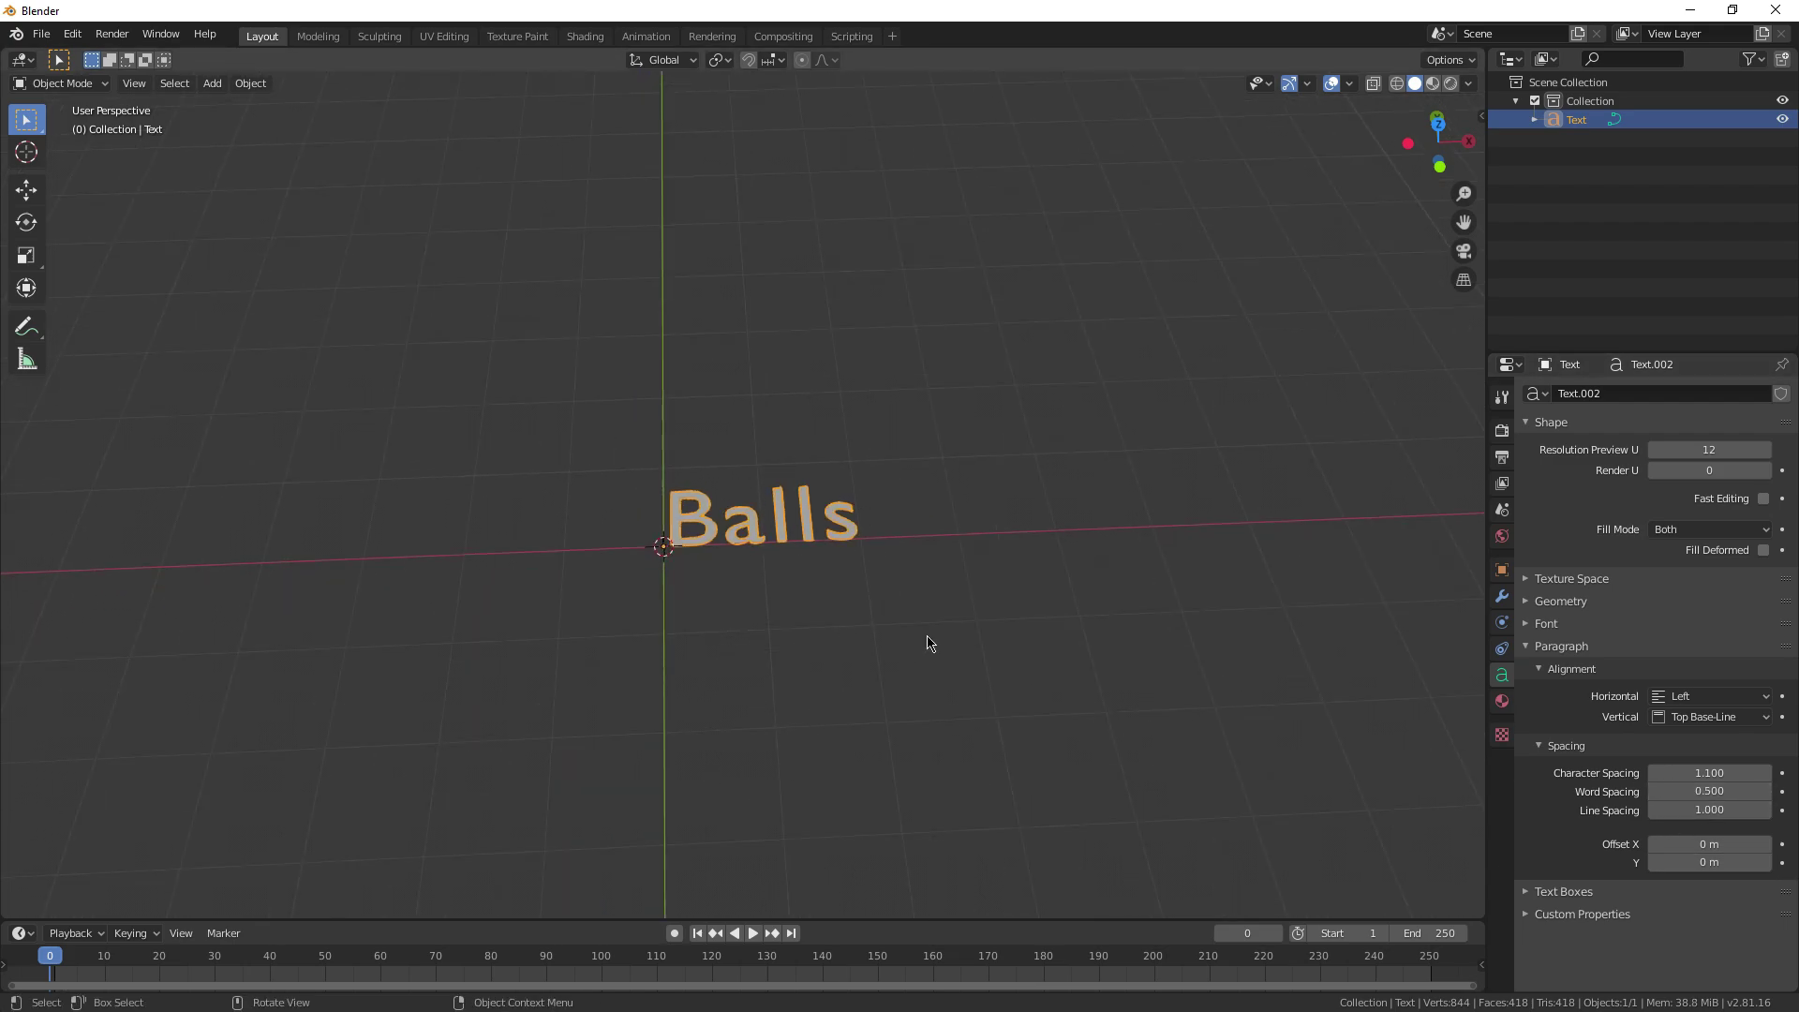
pyautogui.scroll(3, 928, 642)
pyautogui.scroll(-1, 991, 723)
pyautogui.moveTo(992, 722); pyautogui.dragTo(1133, 774, button='middle')
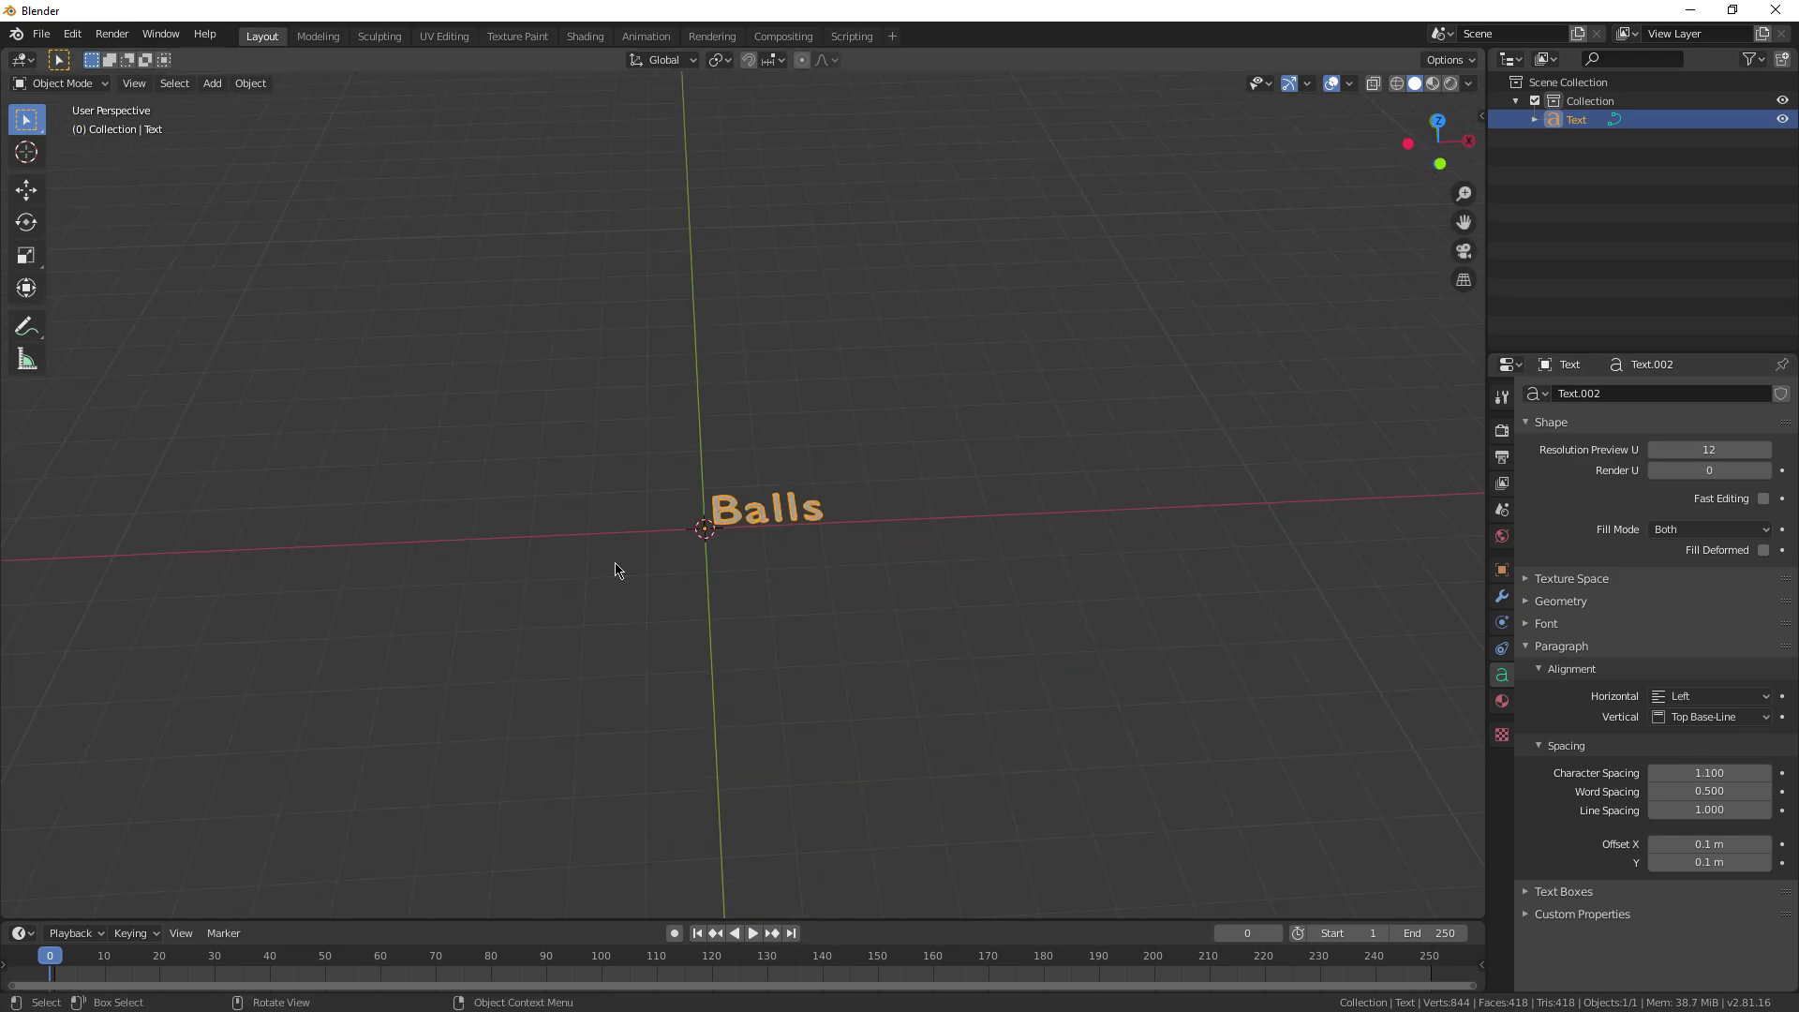
# Load STENCIL.TTF from C:\Windows\Fonts as the text's regular font.
pyautogui.click(1546, 623)
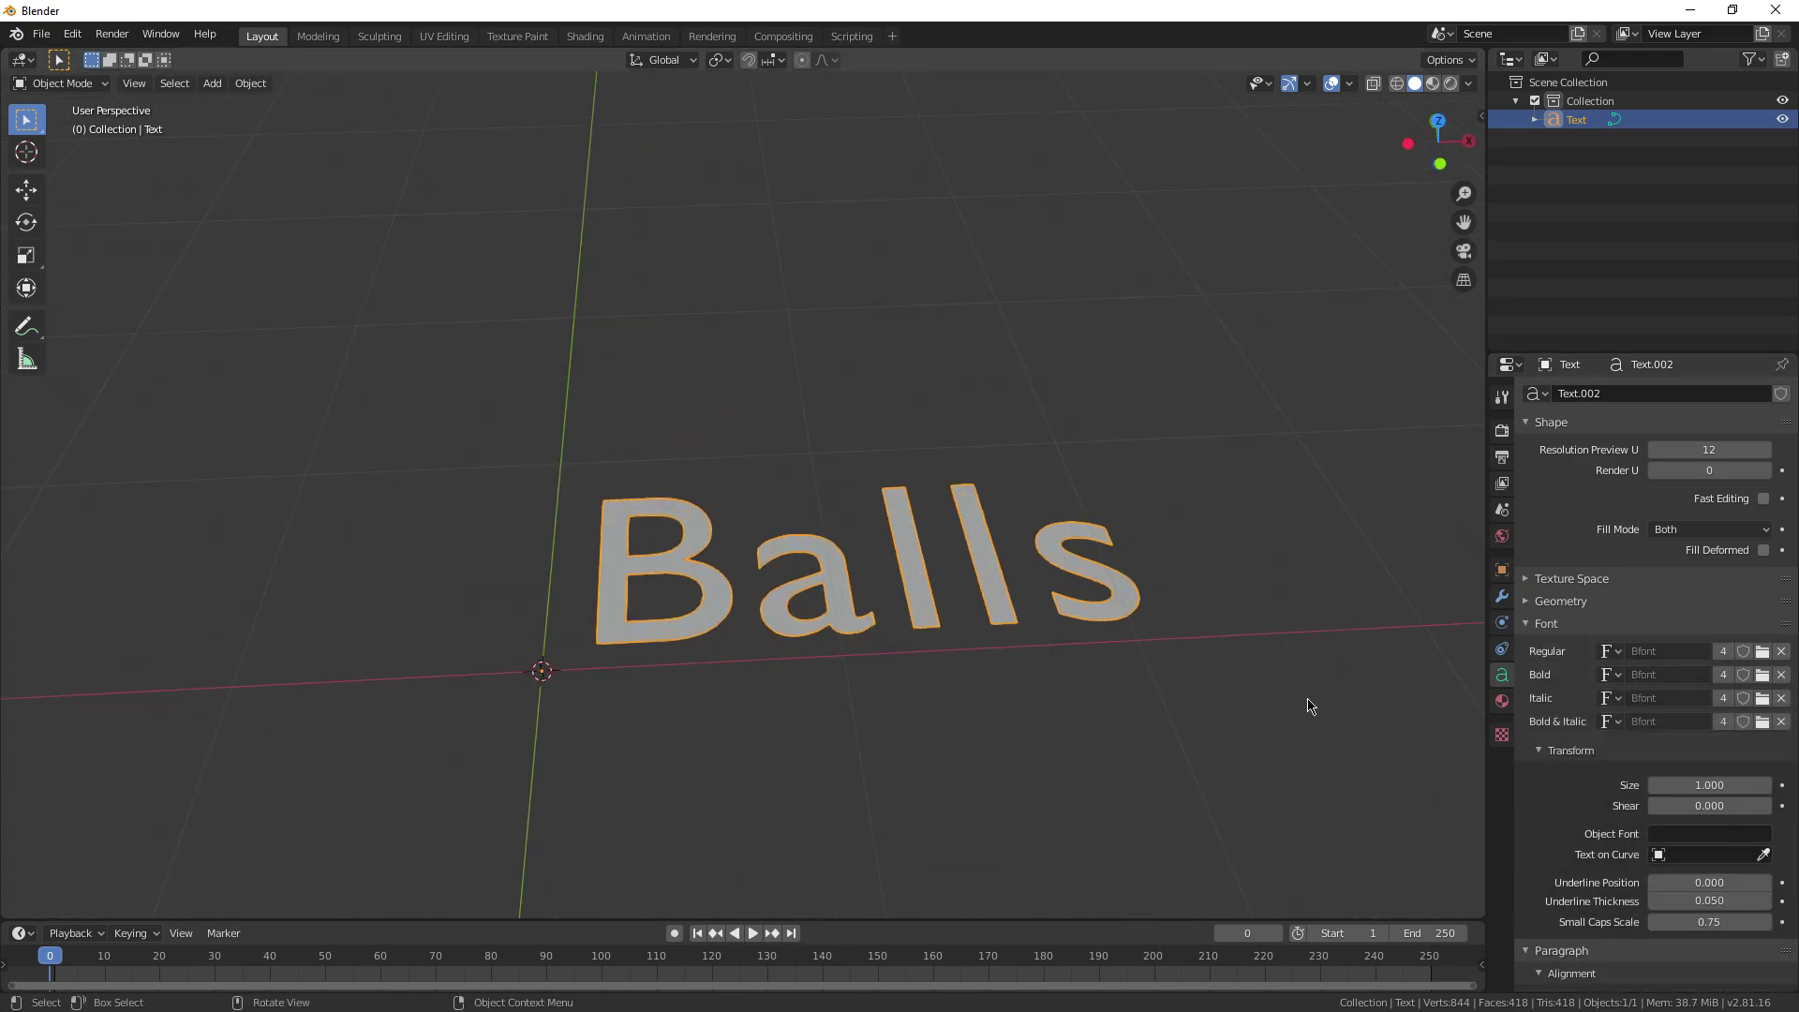
pyautogui.scroll(-1, 1762, 624)
pyautogui.click(1761, 614)
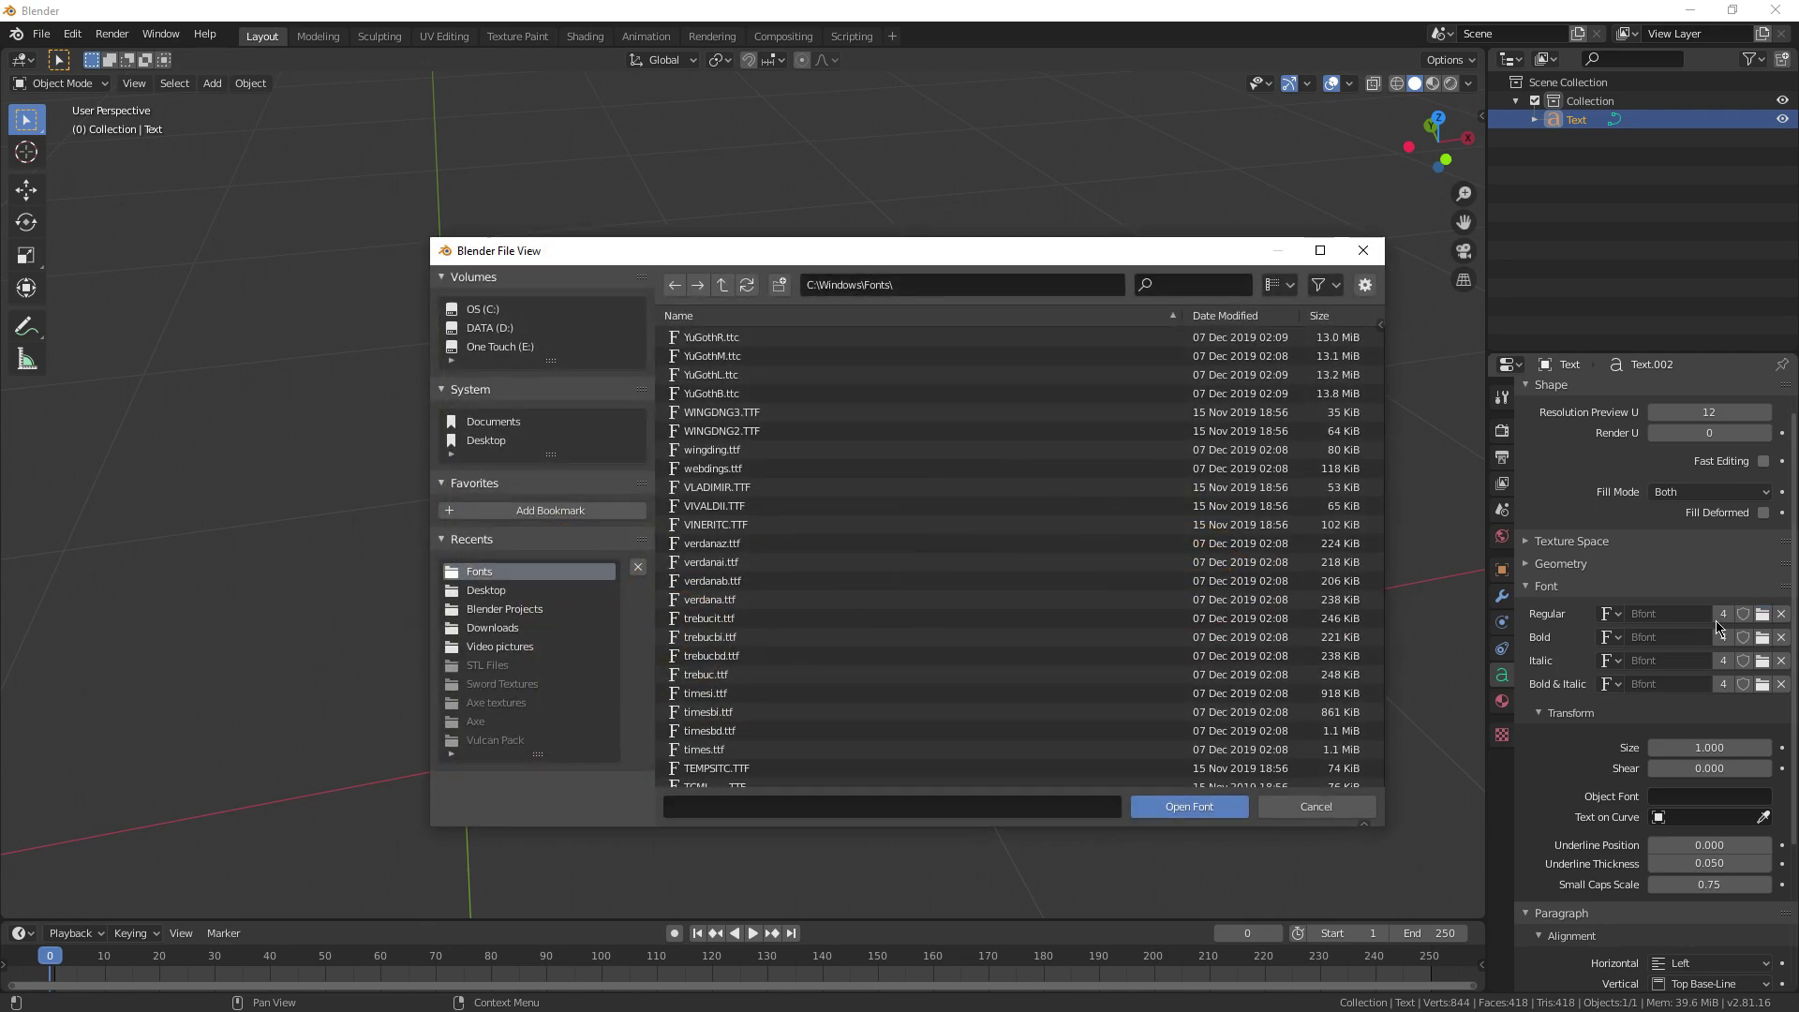
pyautogui.scroll(-5, 750, 482)
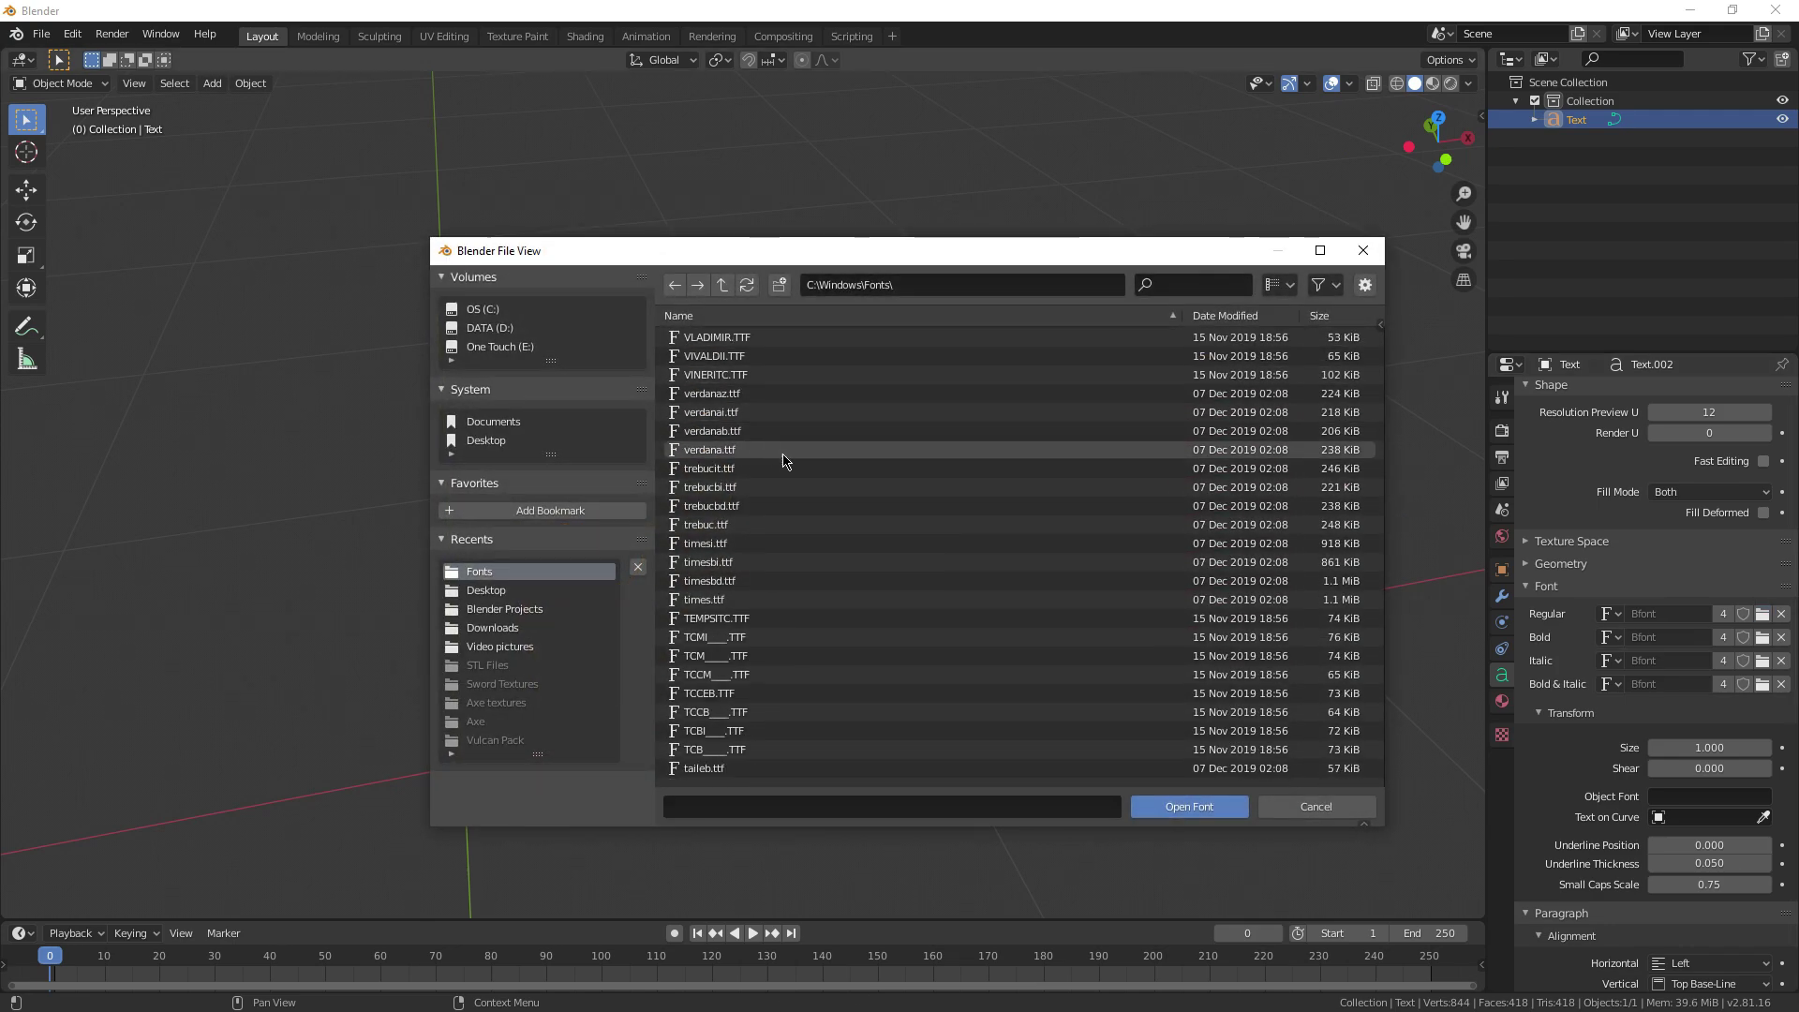
pyautogui.scroll(-3, 792, 480)
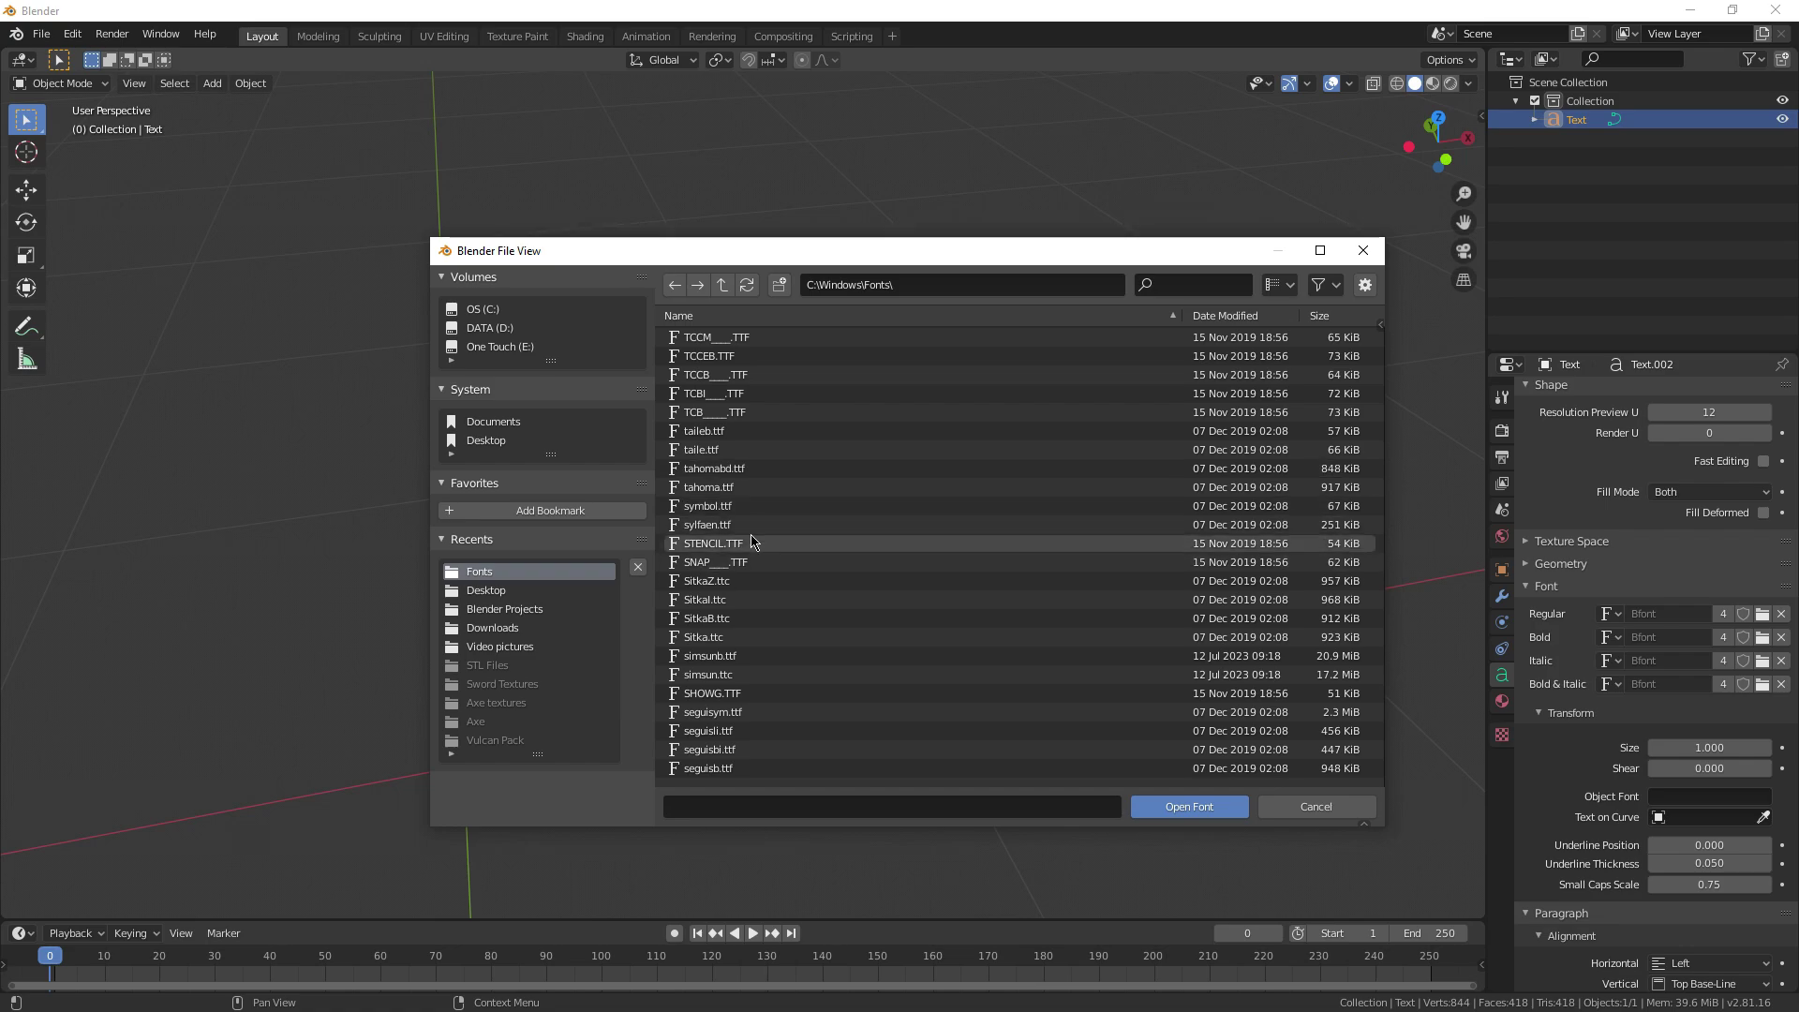
pyautogui.doubleClick(762, 538)
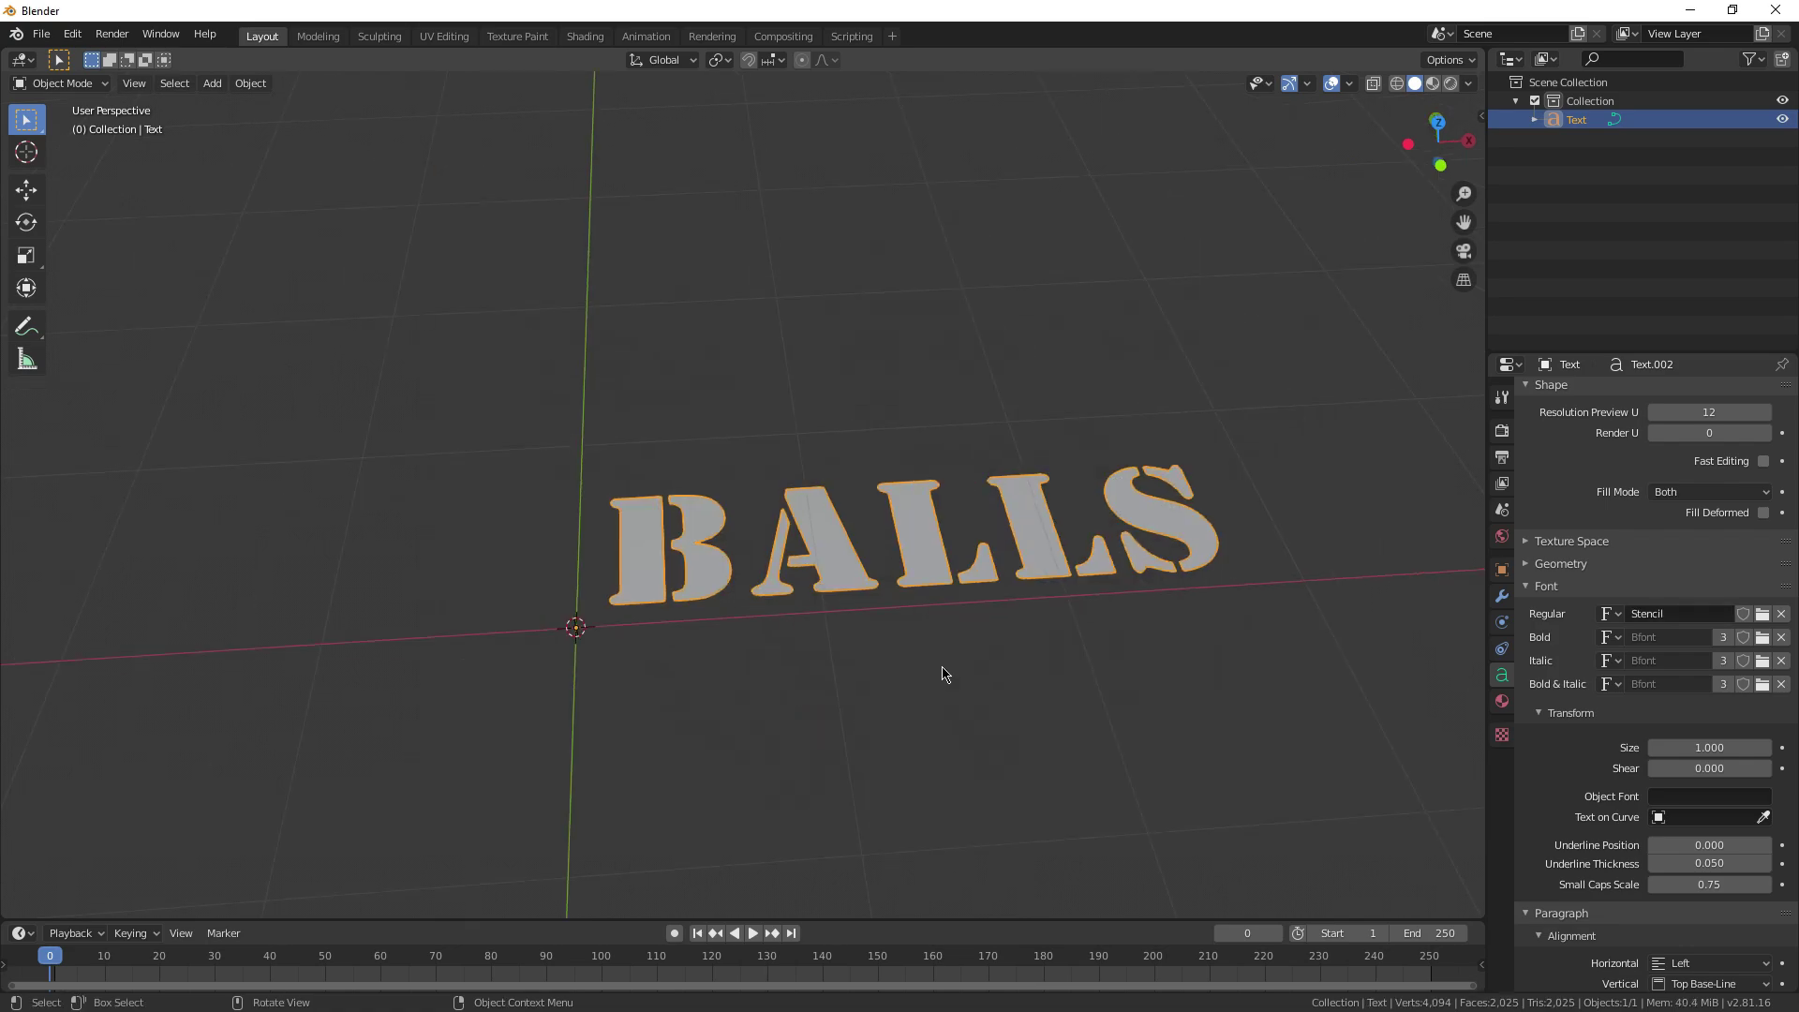
# Set the text's geometry offset to -0.01 m and its extrude to 0.07 m.
pyautogui.keyDown('shift'); pyautogui.moveTo(997, 675); pyautogui.dragTo(880, 595, button='middle'); pyautogui.keyUp('shift')
pyautogui.scroll(-2, 902, 633)
pyautogui.scroll(5, 947, 604)
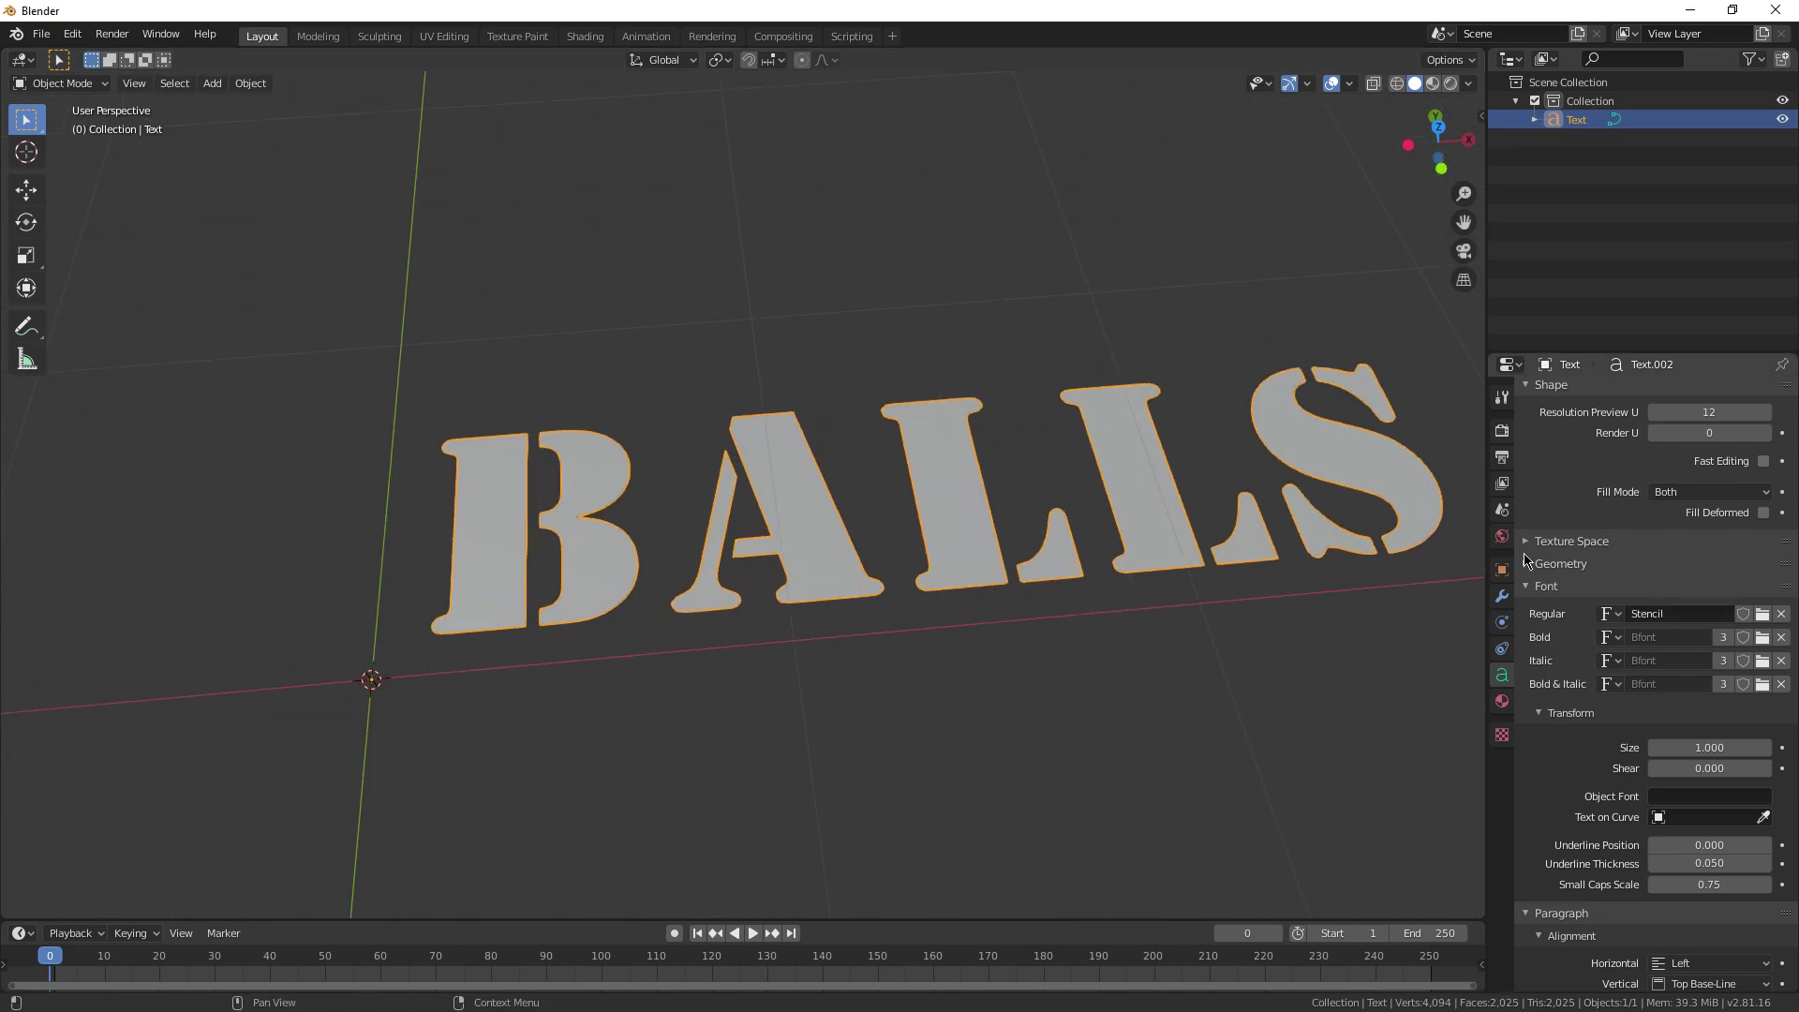
pyautogui.keyDown('shift'); pyautogui.moveTo(1454, 567); pyautogui.dragTo(1352, 650, button='middle'); pyautogui.keyUp('shift')
pyautogui.click(1561, 563)
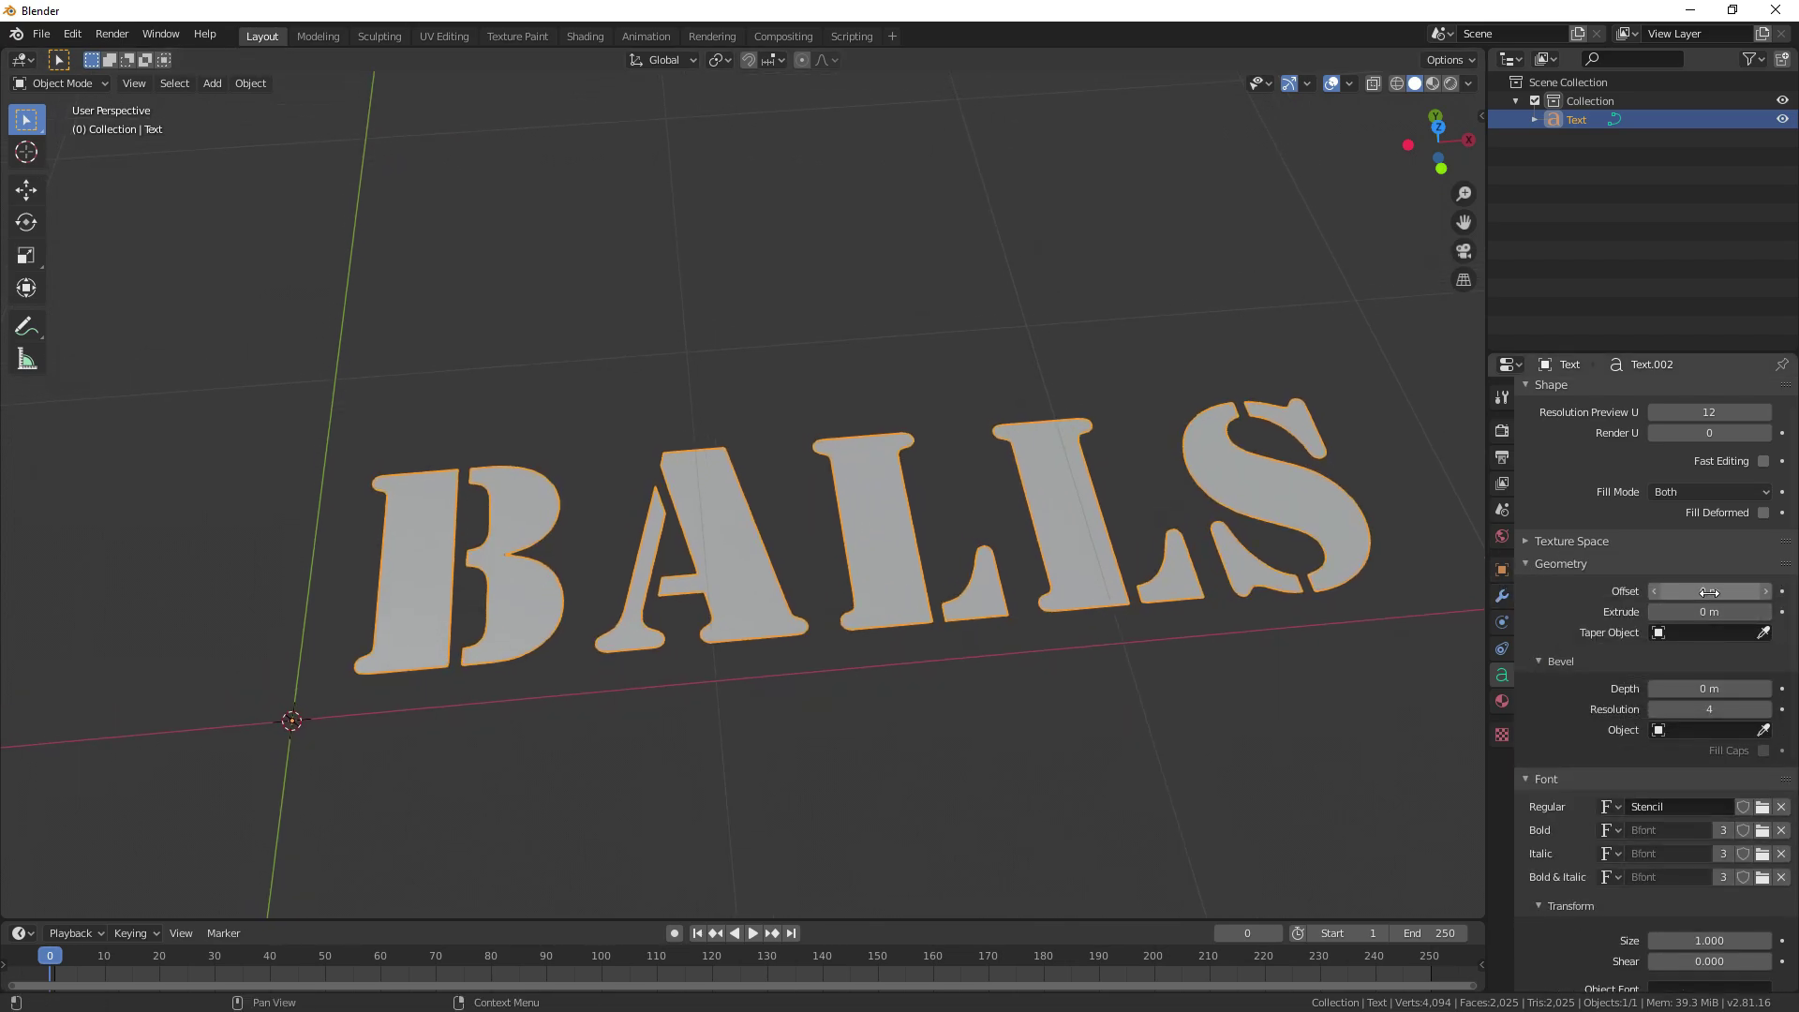
pyautogui.moveTo(1709, 591)
pyautogui.mouseDown()
pyautogui.moveTo(1772, 591)
pyautogui.moveTo(1644, 591)
pyautogui.moveTo(1709, 592)
pyautogui.mouseUp()
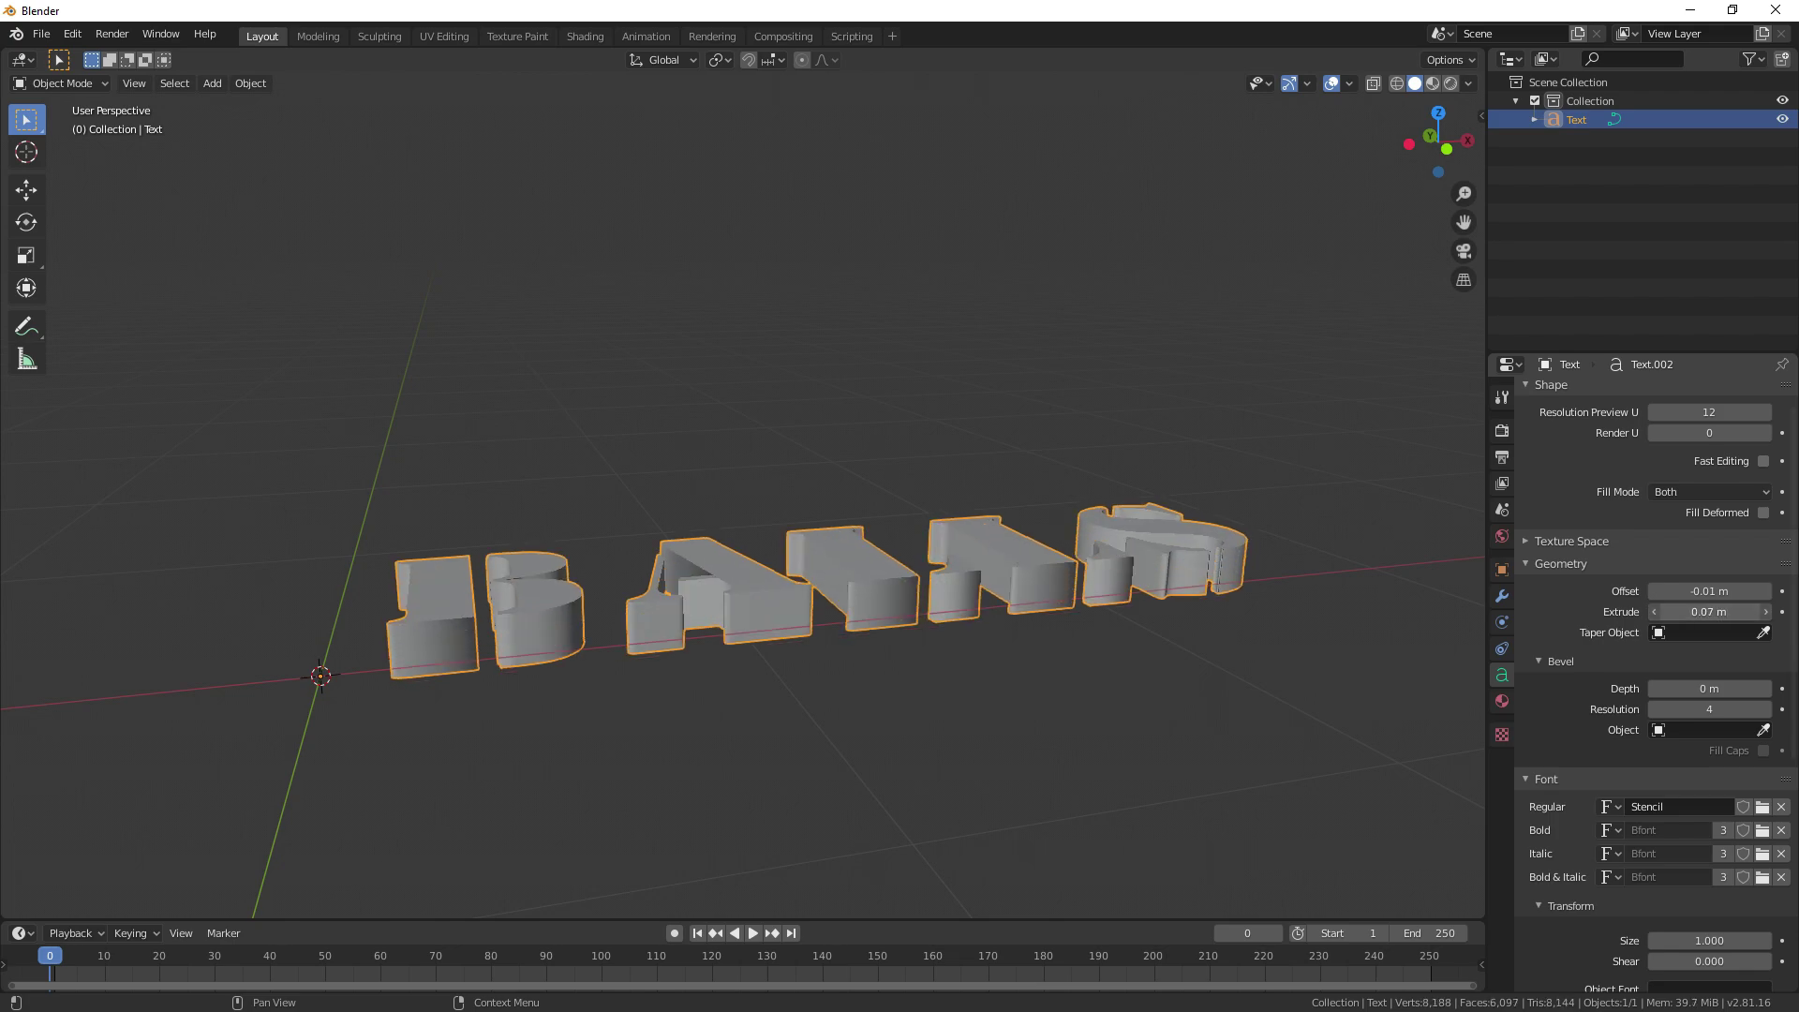
pyautogui.moveTo(1235, 588); pyautogui.dragTo(1043, 681, button='middle')
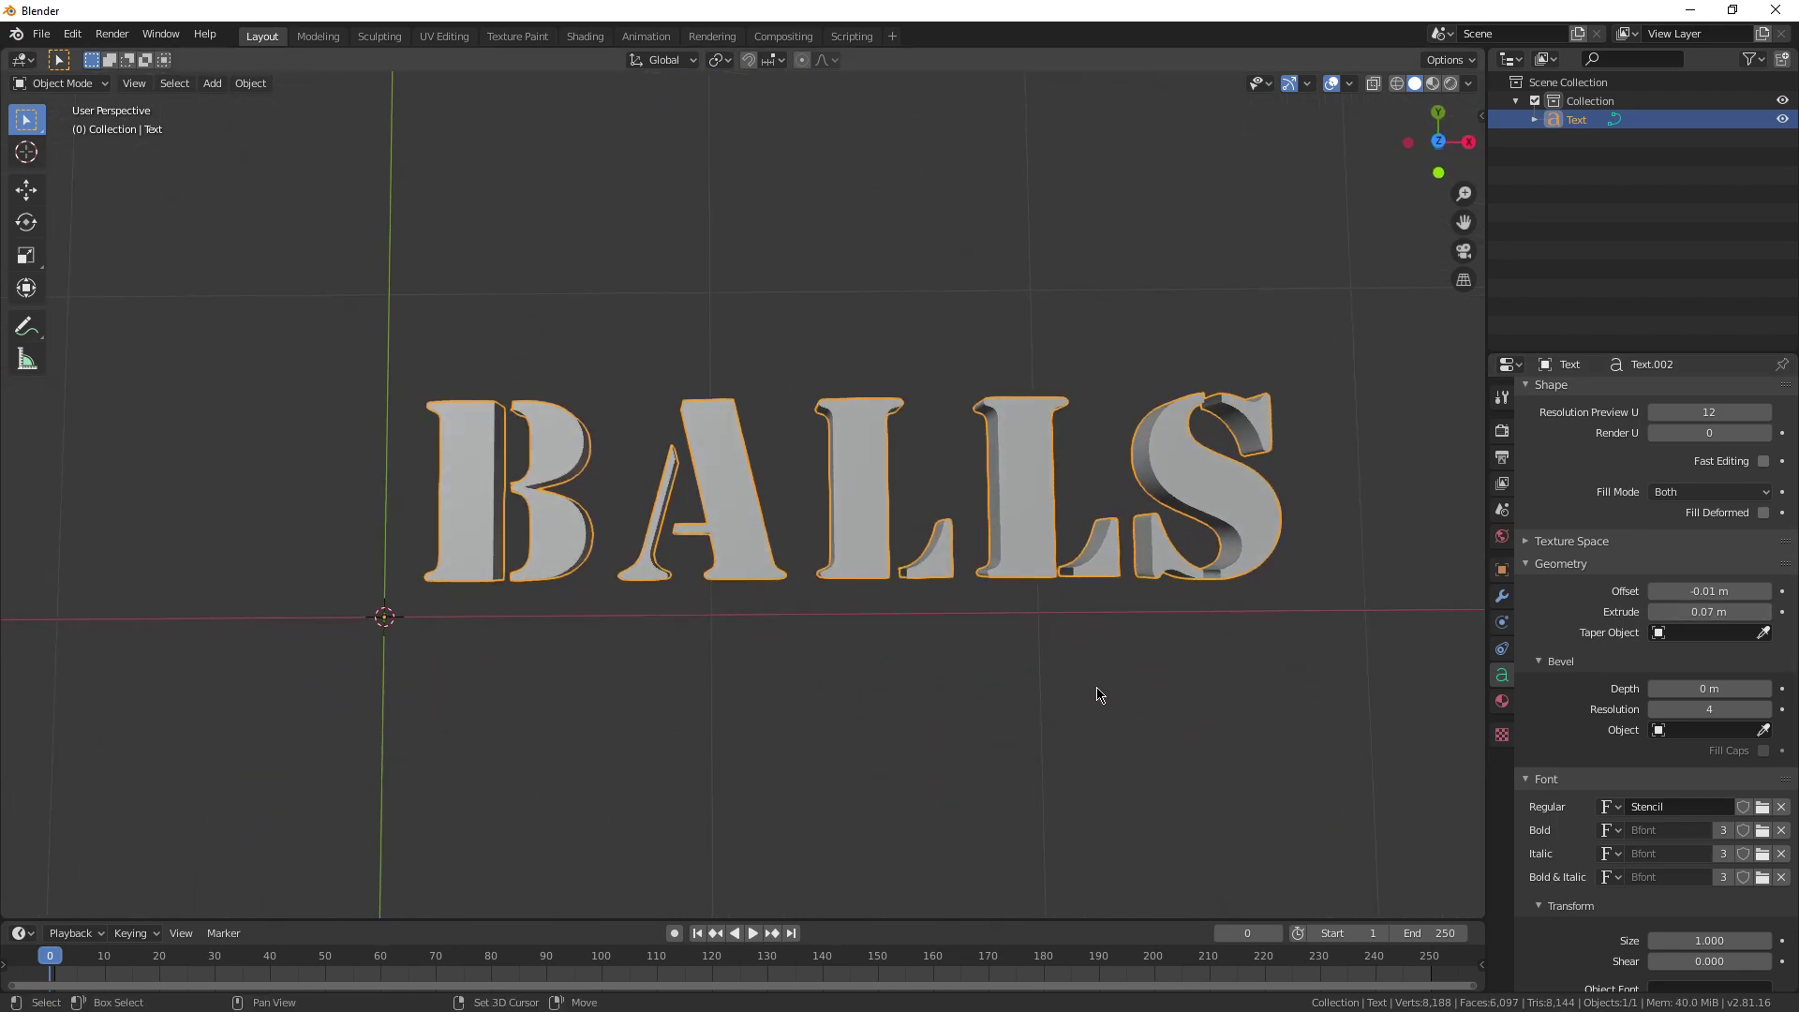
# Round the letter edges with a bevel depth of 0.01 m.
pyautogui.scroll(1, 1103, 696)
pyautogui.moveTo(1687, 687); pyautogui.dragTo(1724, 688)
pyautogui.scroll(-2, 1144, 643)
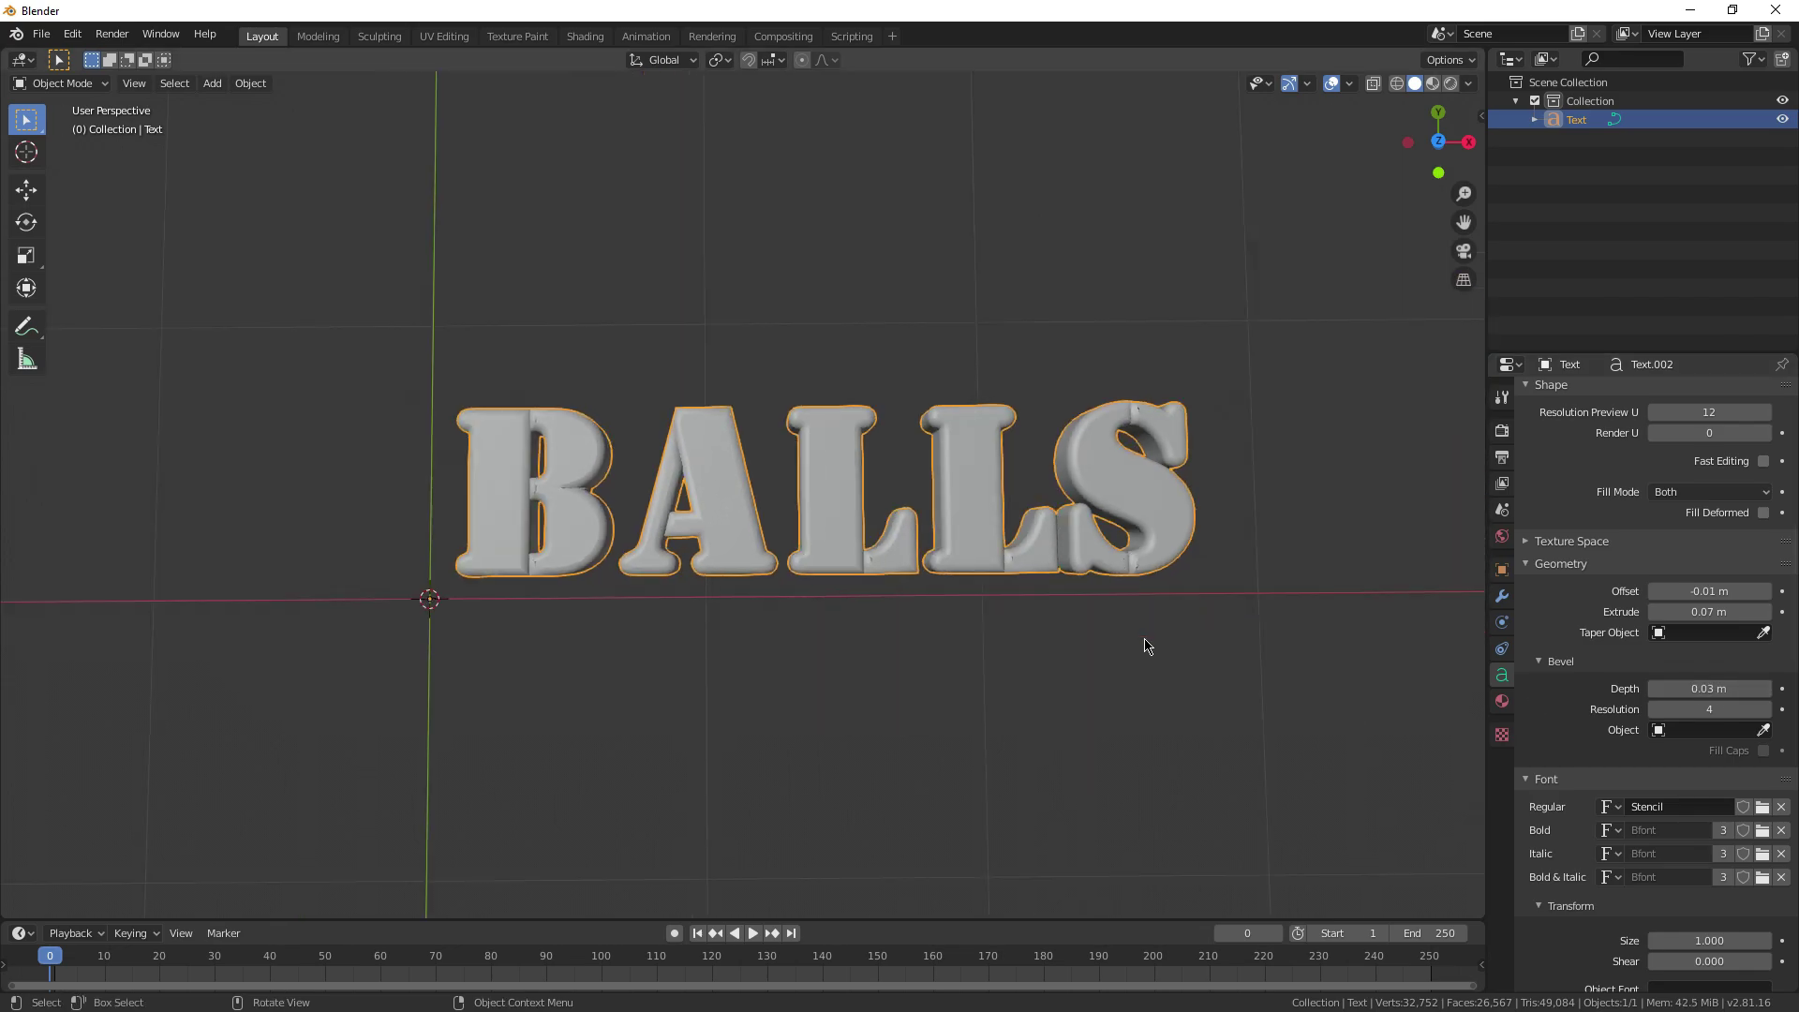
pyautogui.moveTo(1147, 647); pyautogui.dragTo(1215, 671, button='middle')
pyautogui.scroll(1, 1312, 525)
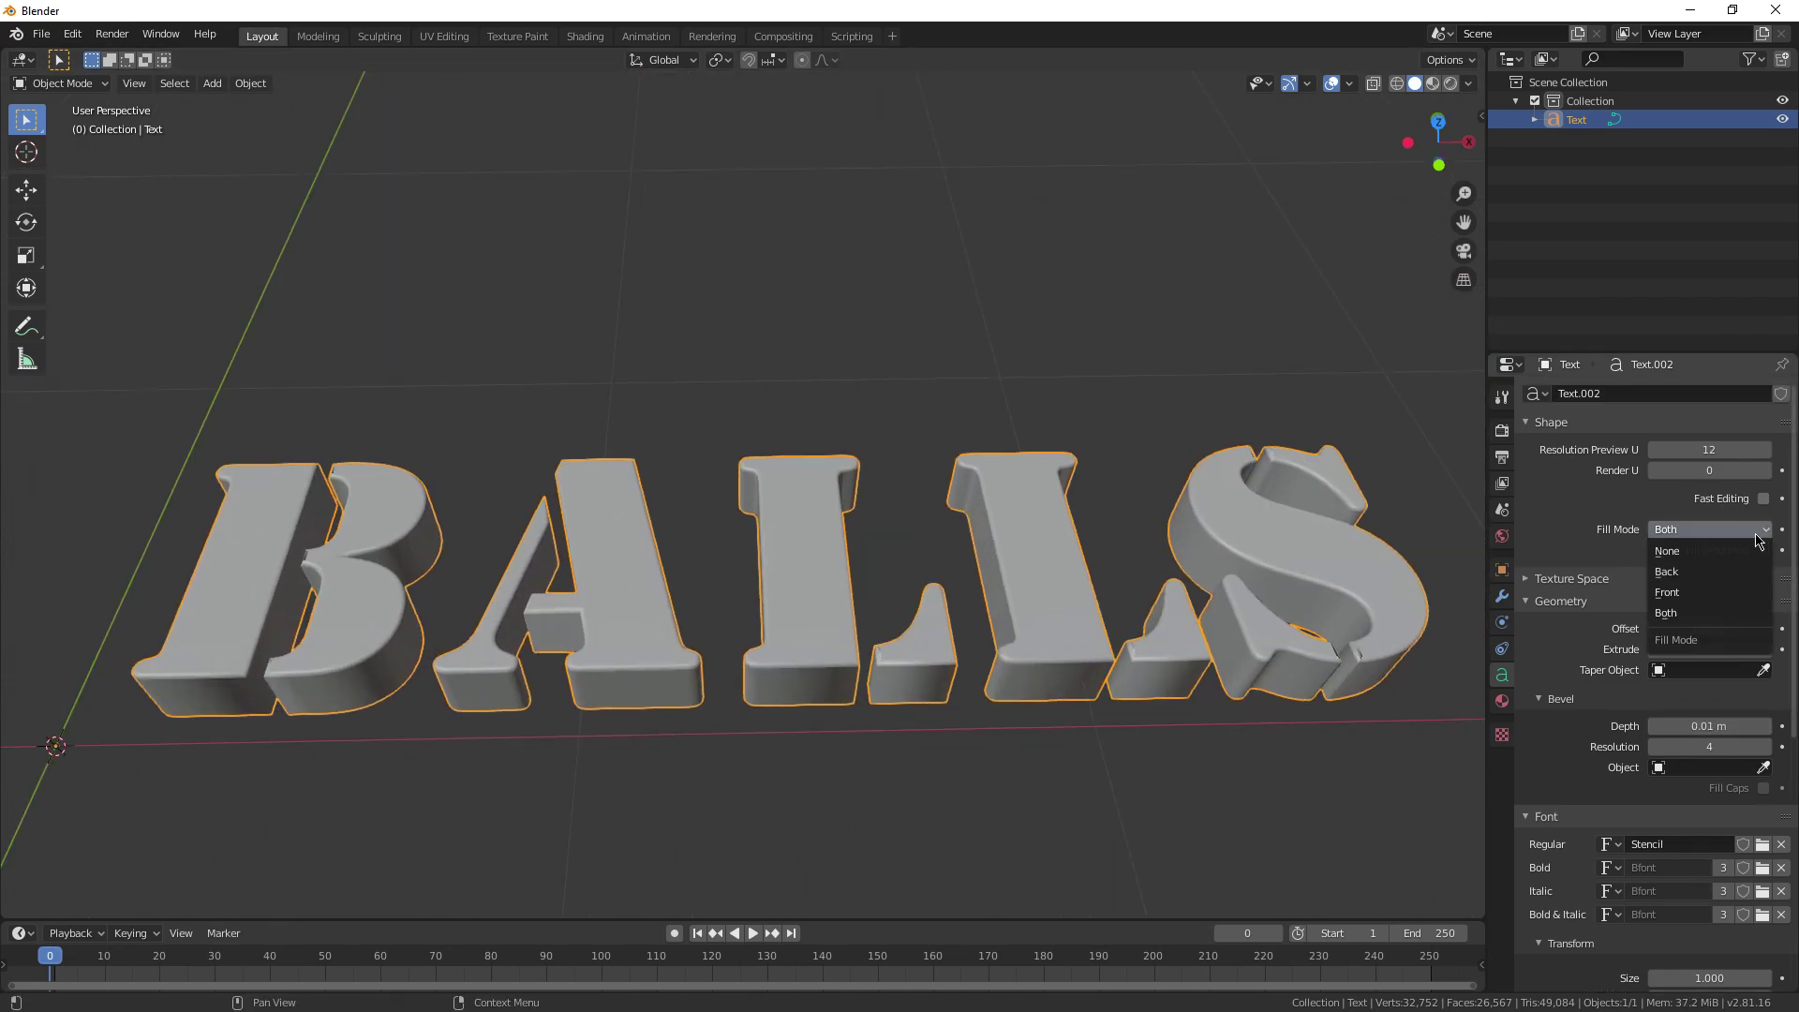
# Set the text's fill mode to None and rotate the text 90 degrees about the X axis.
pyautogui.click(1686, 552)
pyautogui.scroll(-3, 1091, 544)
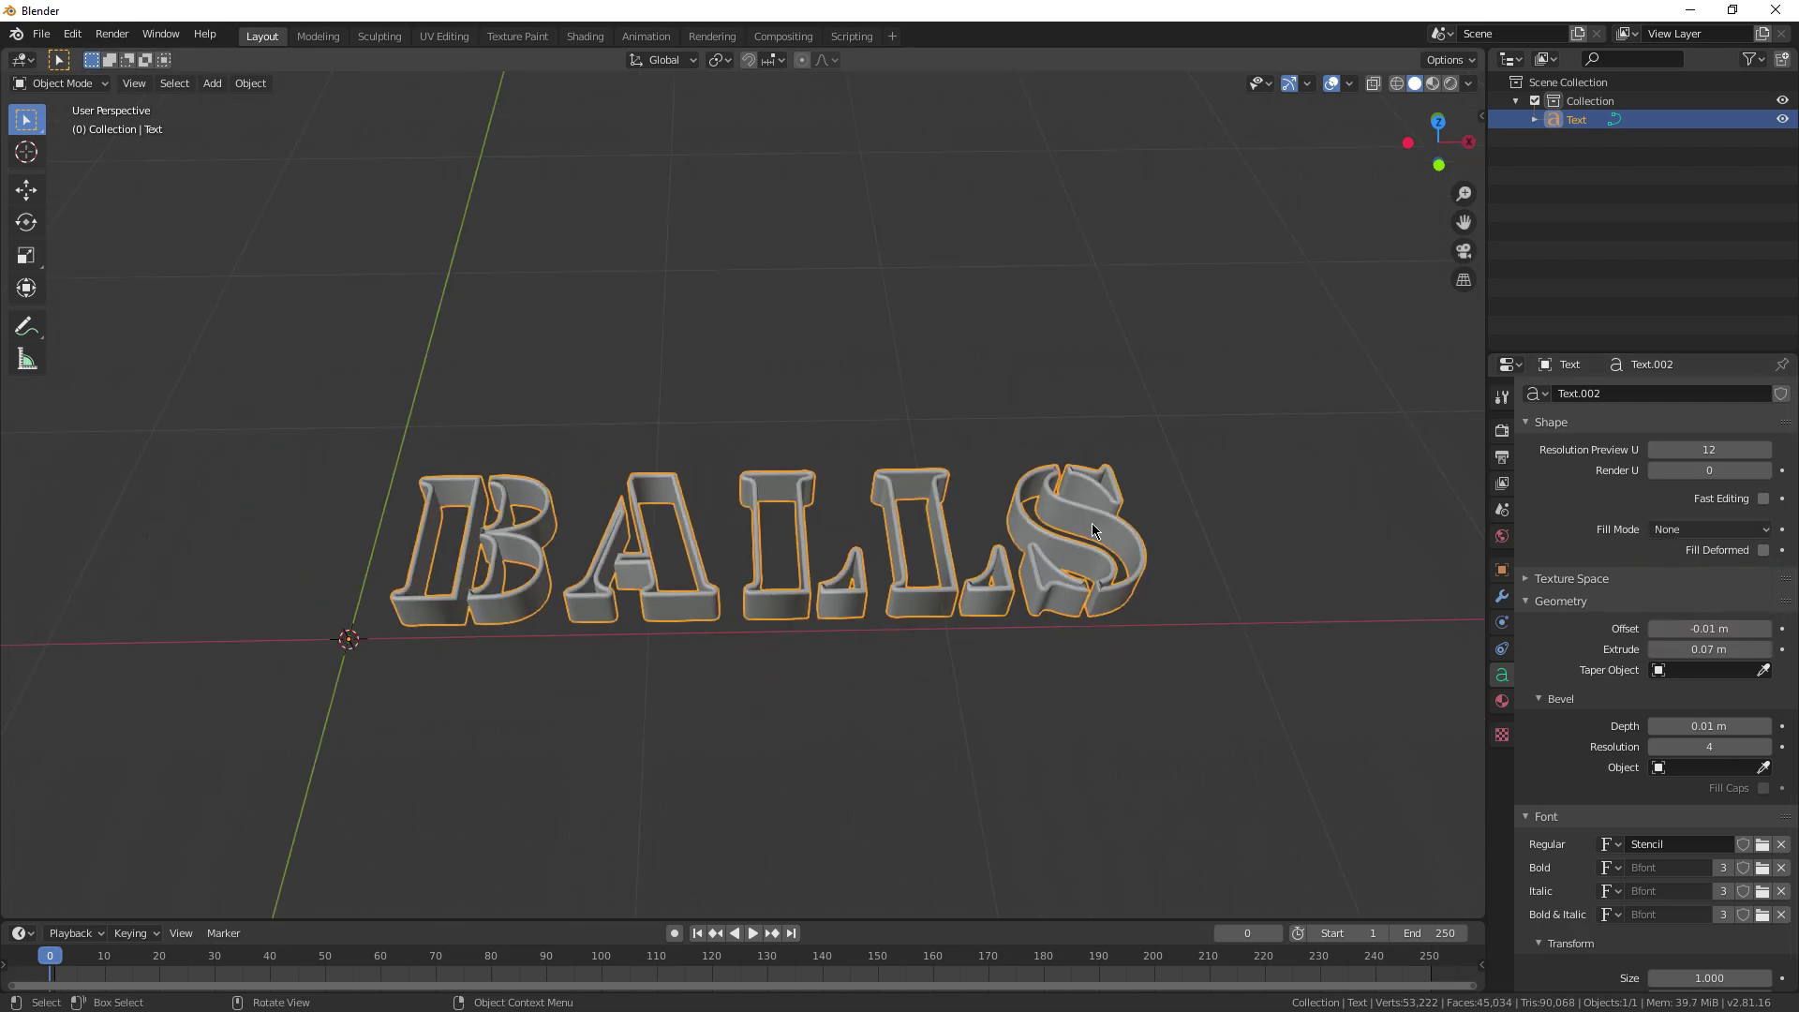
pyautogui.moveTo(1092, 539); pyautogui.dragTo(1087, 596, button='middle')
pyautogui.moveTo(1231, 549); pyautogui.dragTo(1017, 623, button='middle')
pyautogui.press('r')
pyautogui.press('x')
pyautogui.press('9')
pyautogui.press('0')
pyautogui.press('Return')
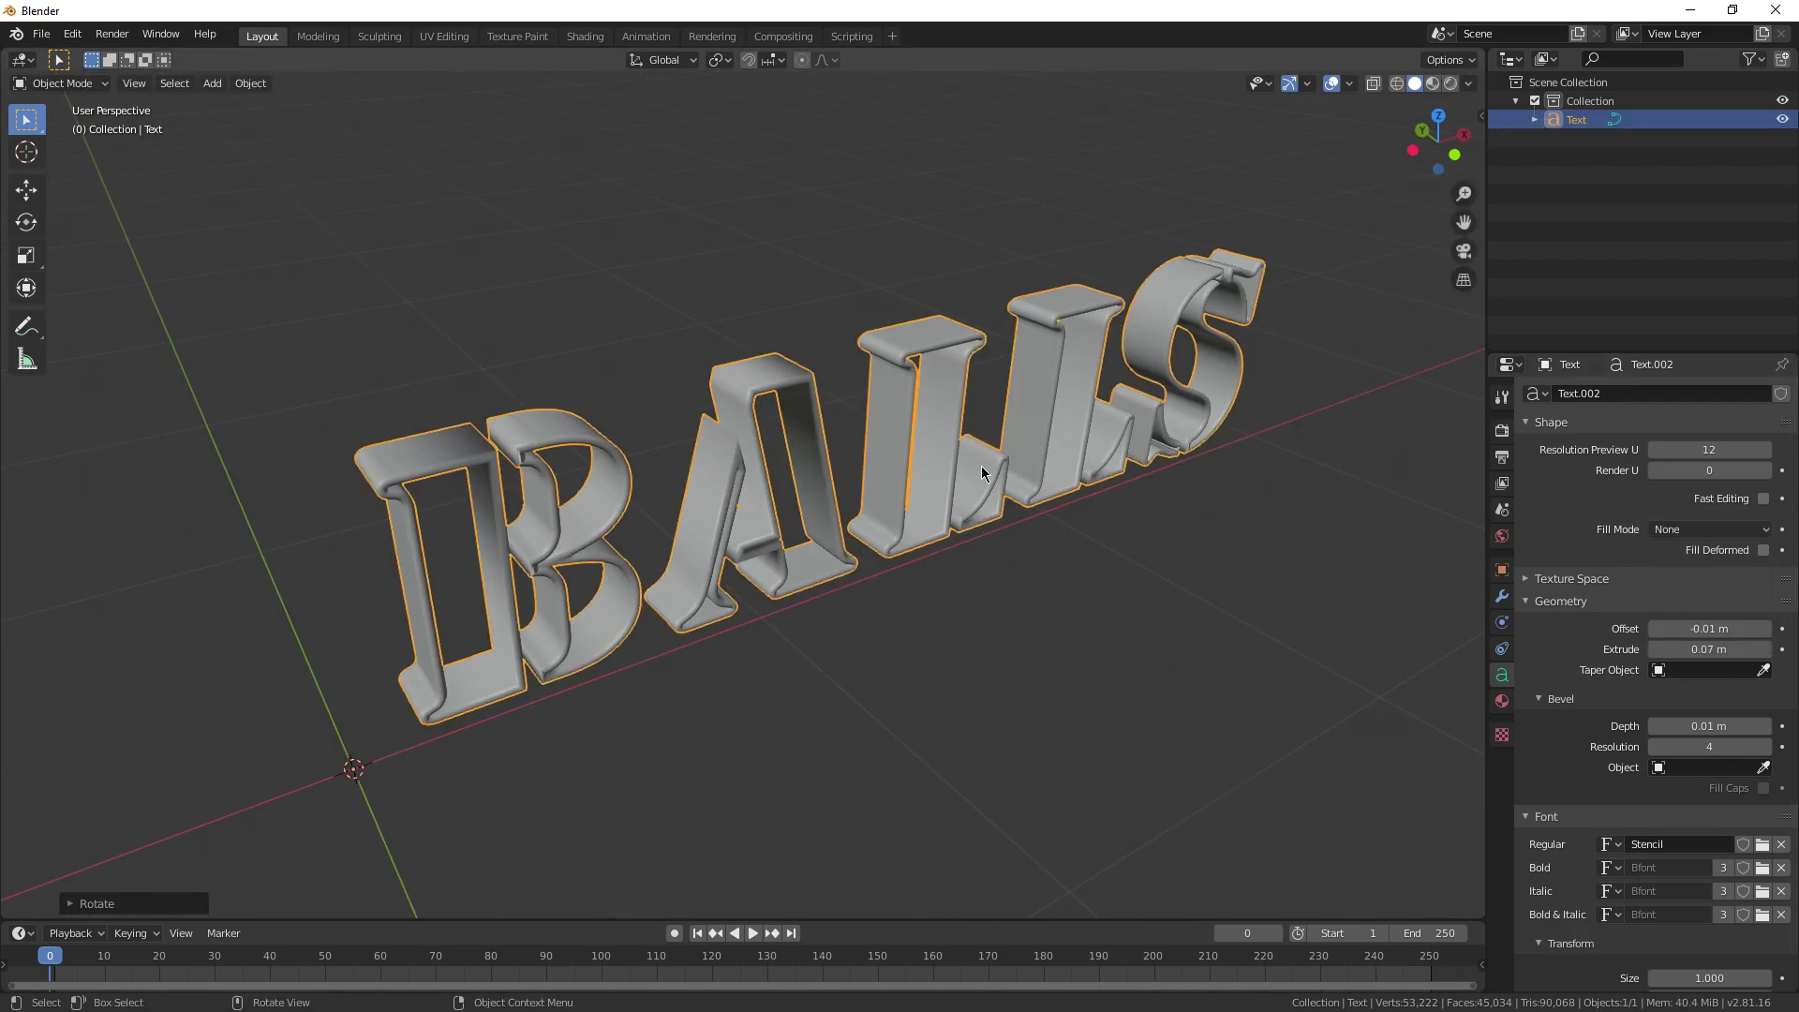
pyautogui.moveTo(1000, 438); pyautogui.dragTo(936, 366, button='middle')
pyautogui.scroll(2, 1164, 578)
# Duplicate the outline text and place the copy just behind the original along the Y axis.
pyautogui.click(1104, 634)
pyautogui.scroll(-4, 1105, 635)
pyautogui.moveTo(1105, 635); pyautogui.dragTo(1010, 639, button='middle')
pyautogui.click(915, 543)
pyautogui.moveTo(915, 543); pyautogui.dragTo(1149, 667, button='middle')
pyautogui.hotkey('shift', 'd')
pyautogui.rightClick(1072, 643)
pyautogui.click(1084, 662)
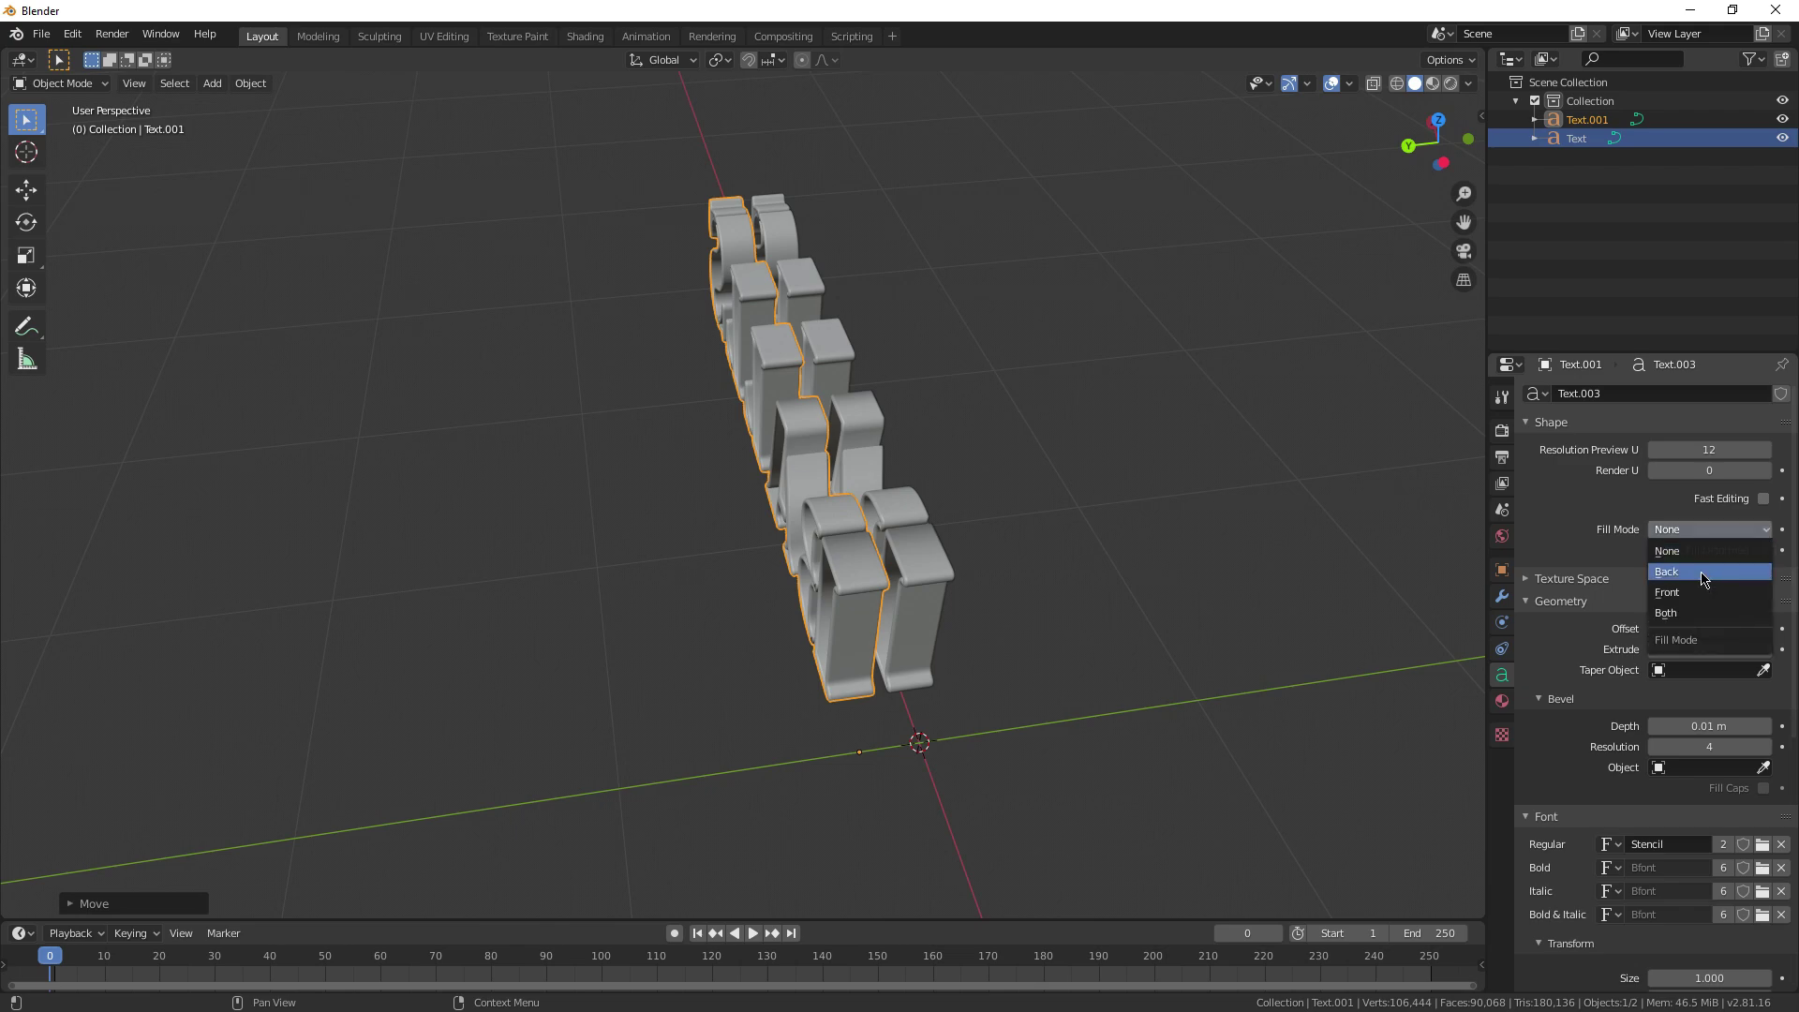
# Set the rear copy's fill mode to Both and increase its bevel depth for thicker letters.
pyautogui.moveTo(1473, 573); pyautogui.dragTo(1133, 550, button='middle')
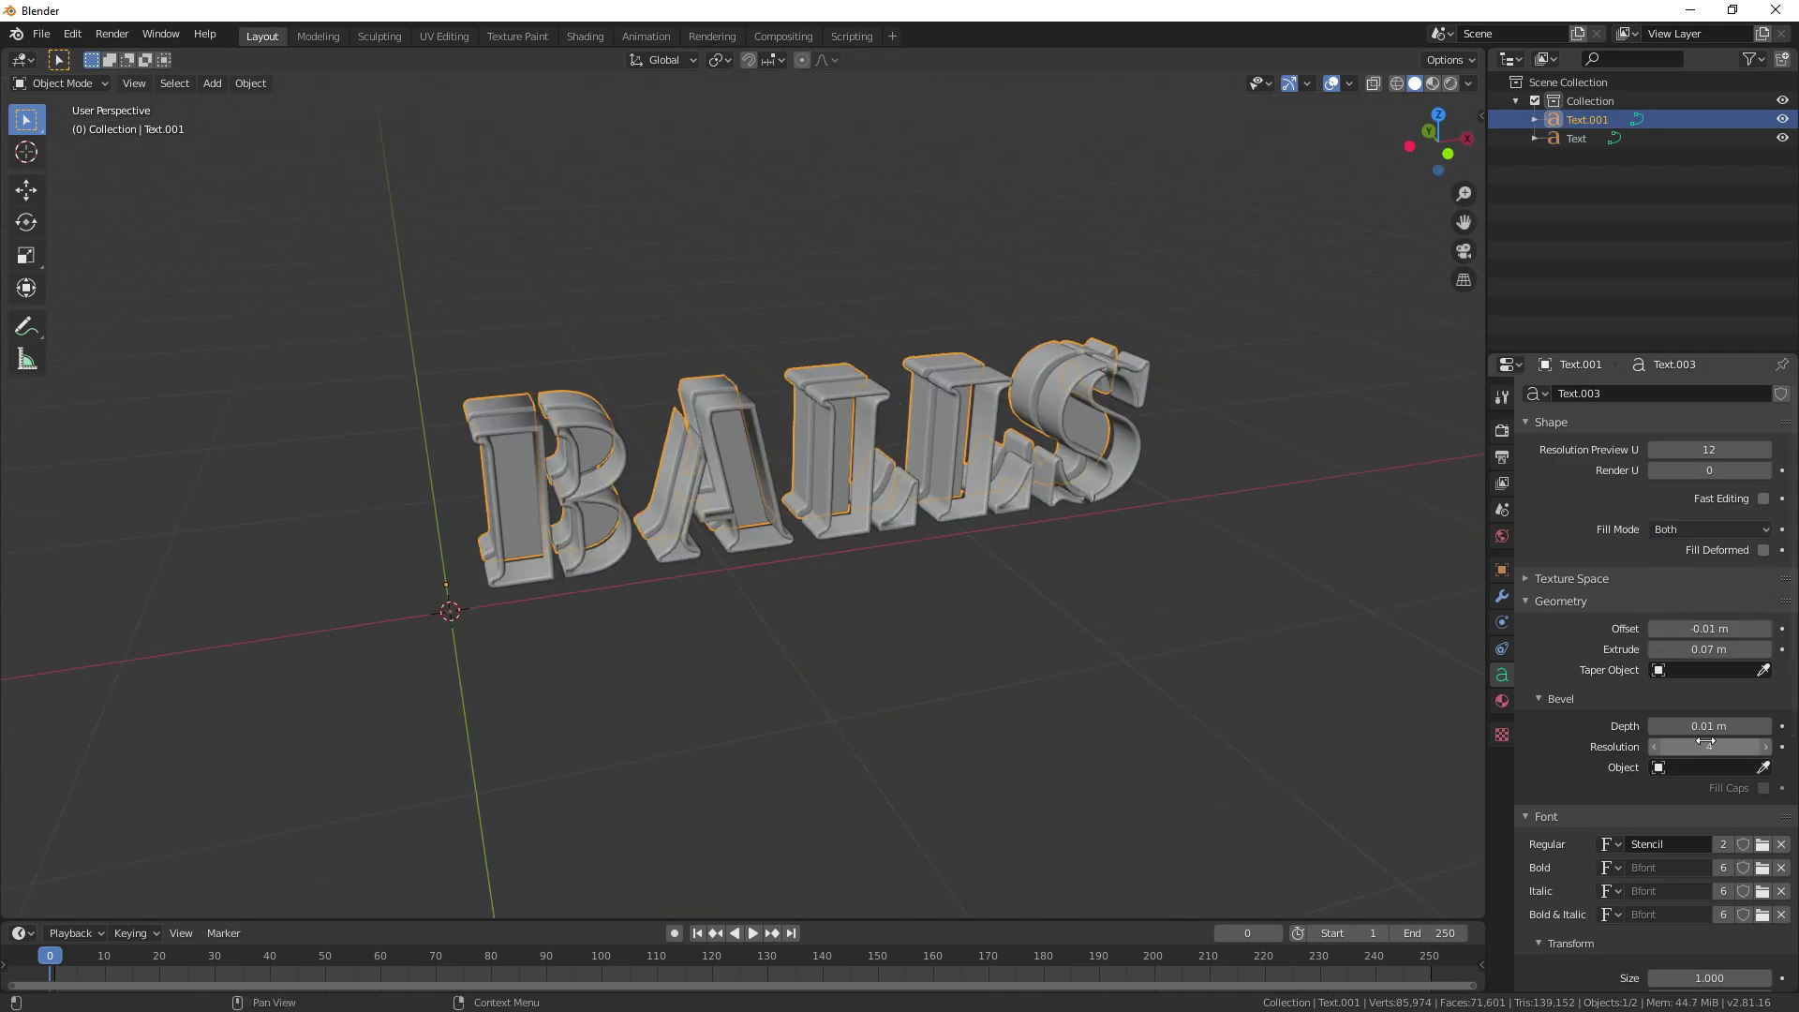
pyautogui.moveTo(1709, 726); pyautogui.dragTo(1743, 726)
pyautogui.moveTo(1115, 617); pyautogui.dragTo(1035, 555, button='middle')
# Give the front outline text a new bright green Emission material and display it in material preview shading.
pyautogui.click(1233, 656)
pyautogui.click(1235, 658)
pyautogui.scroll(-2, 750, 527)
pyautogui.scroll(-1, 913, 640)
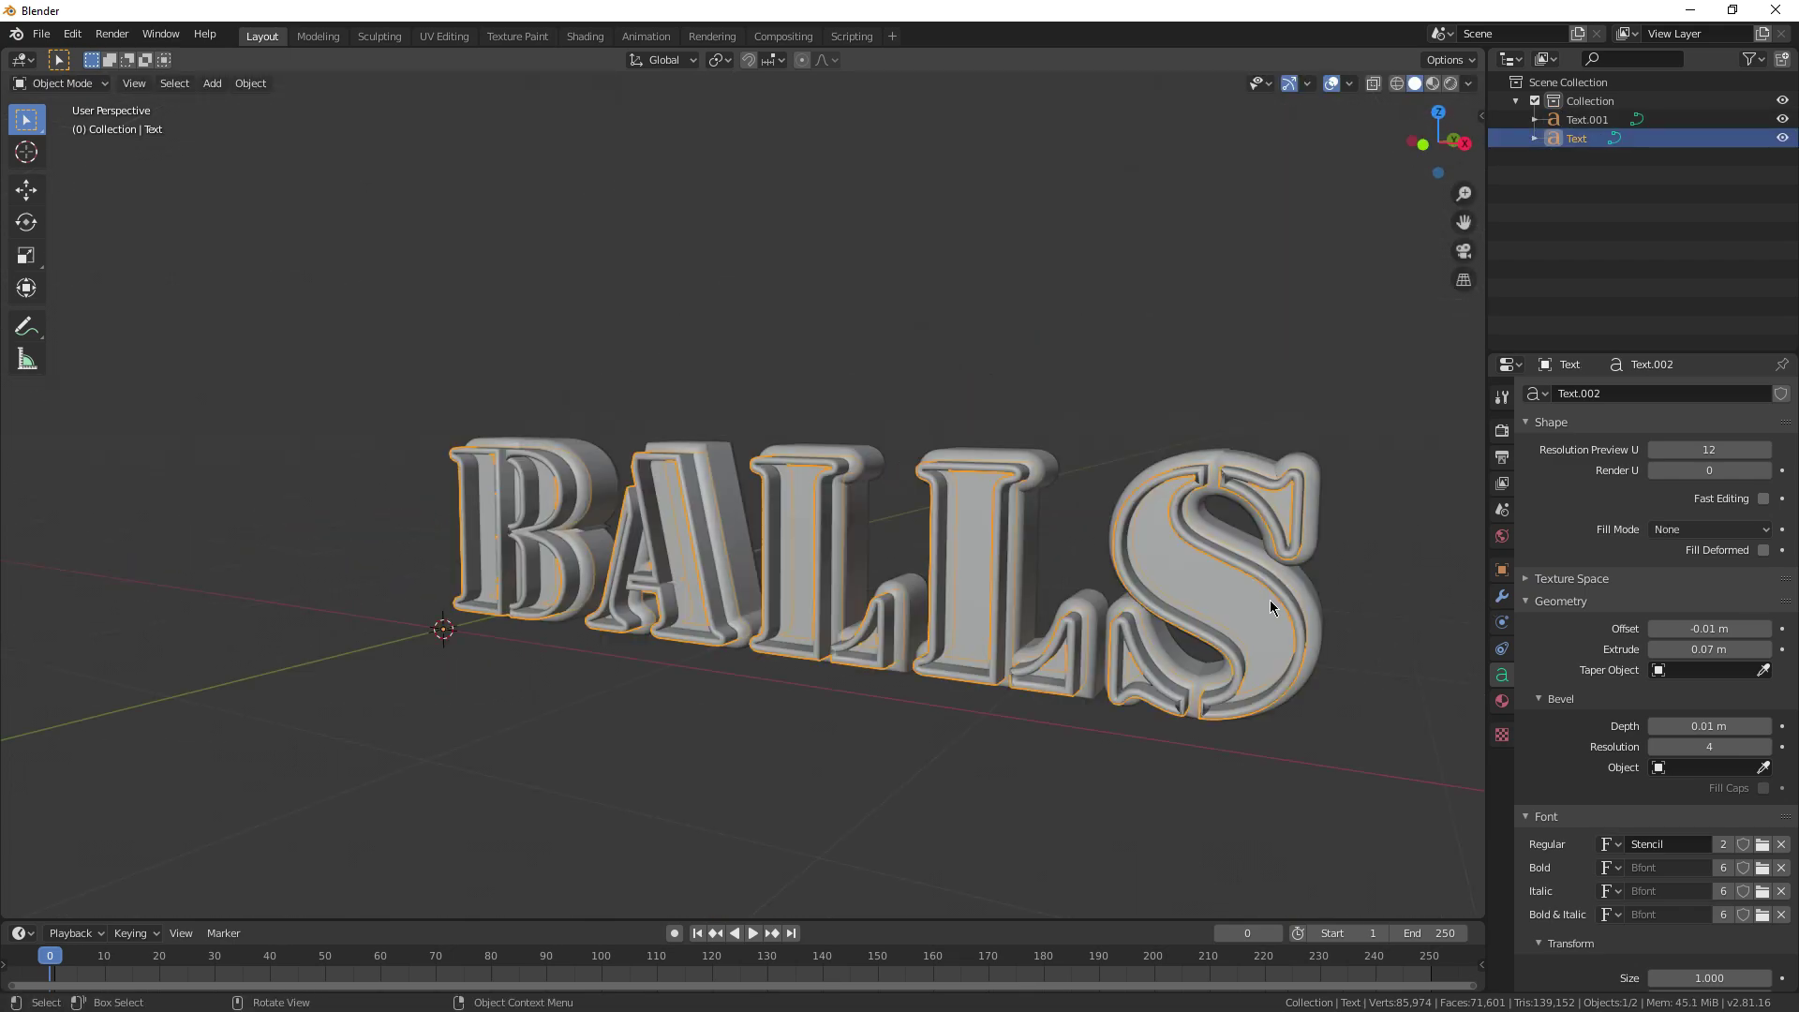
pyautogui.scroll(2, 1269, 600)
pyautogui.click(1501, 700)
pyautogui.click(1673, 478)
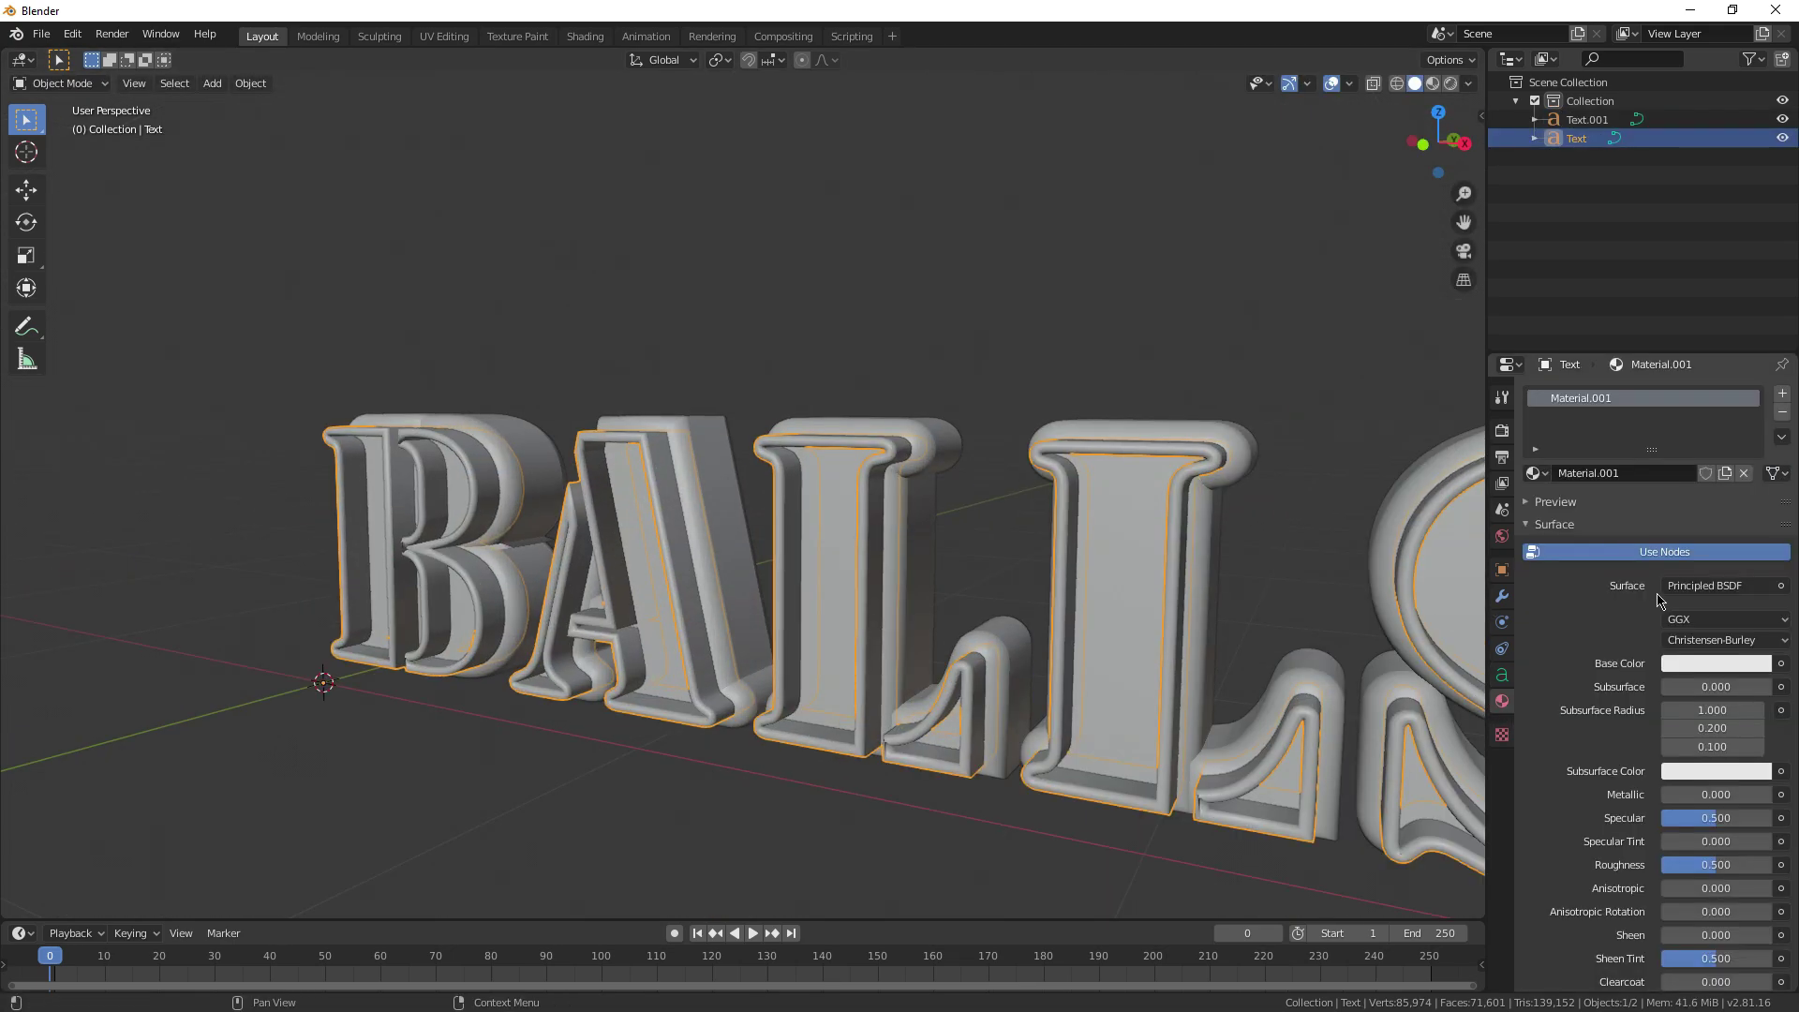
pyautogui.click(1696, 591)
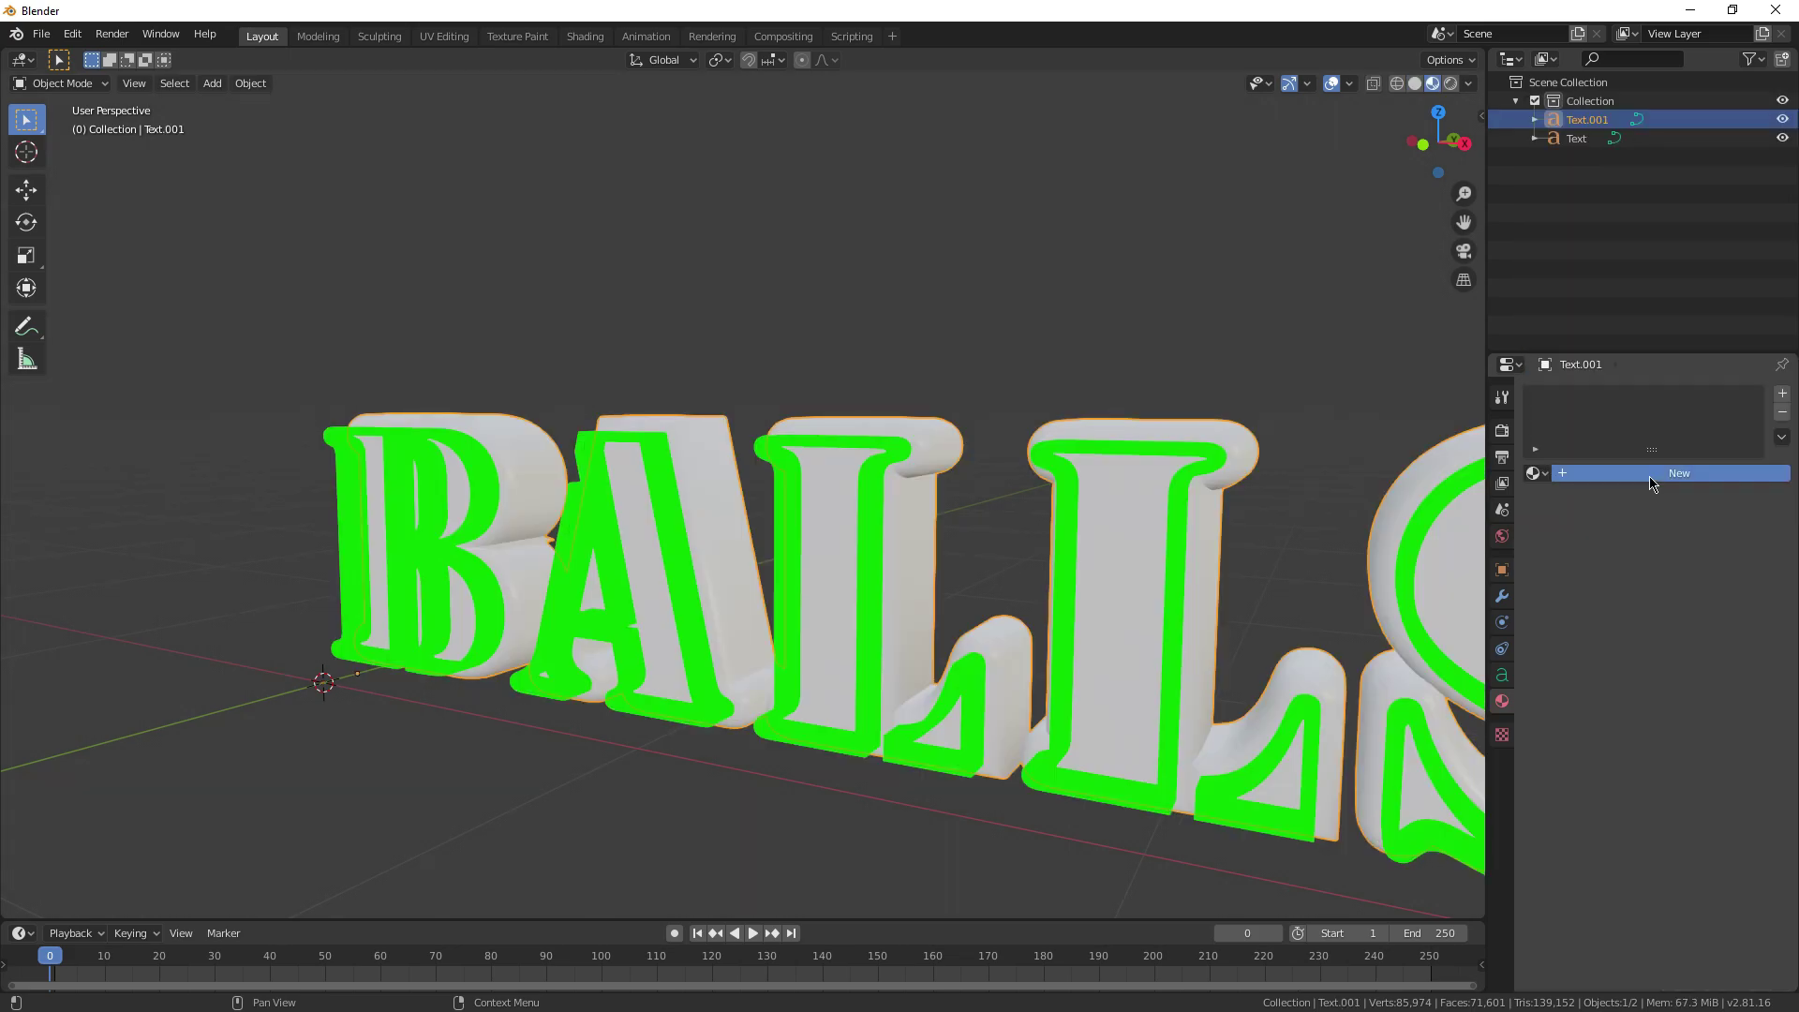
# Give the rear text copy a new material with a black base color.
pyautogui.click(1654, 485)
pyautogui.click(1692, 662)
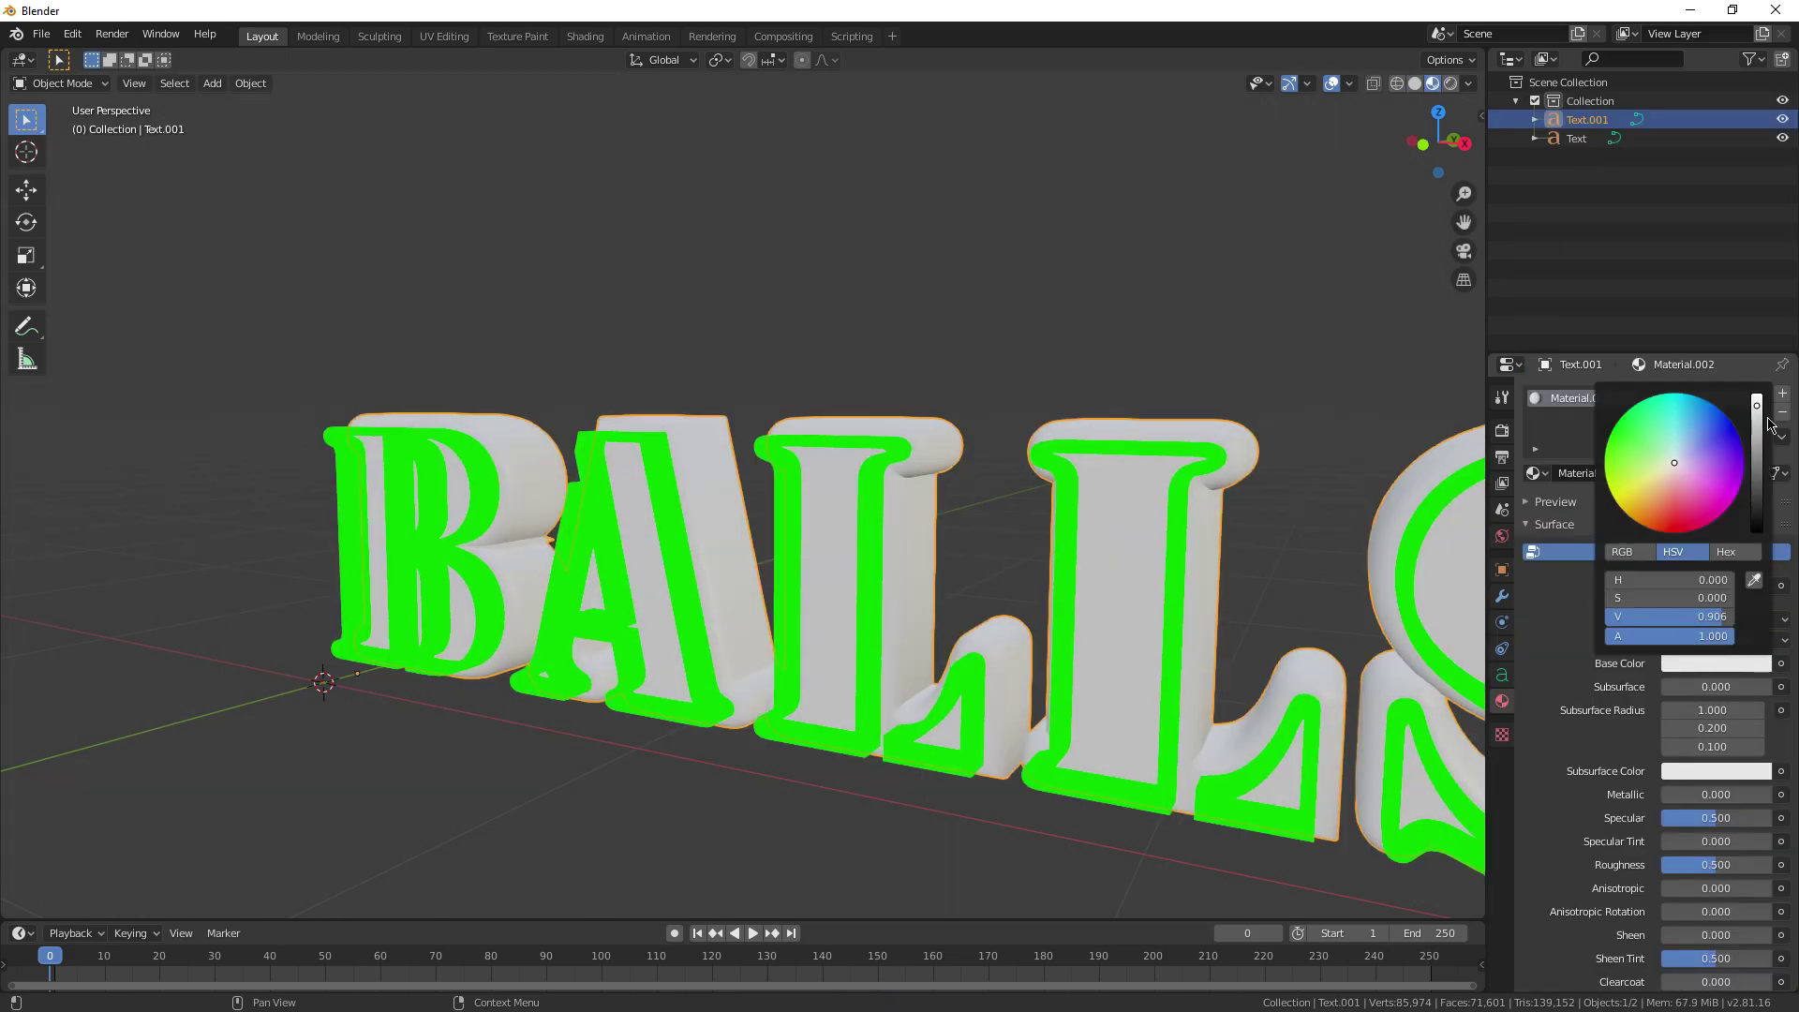
pyautogui.moveTo(1760, 416); pyautogui.dragTo(1757, 454)
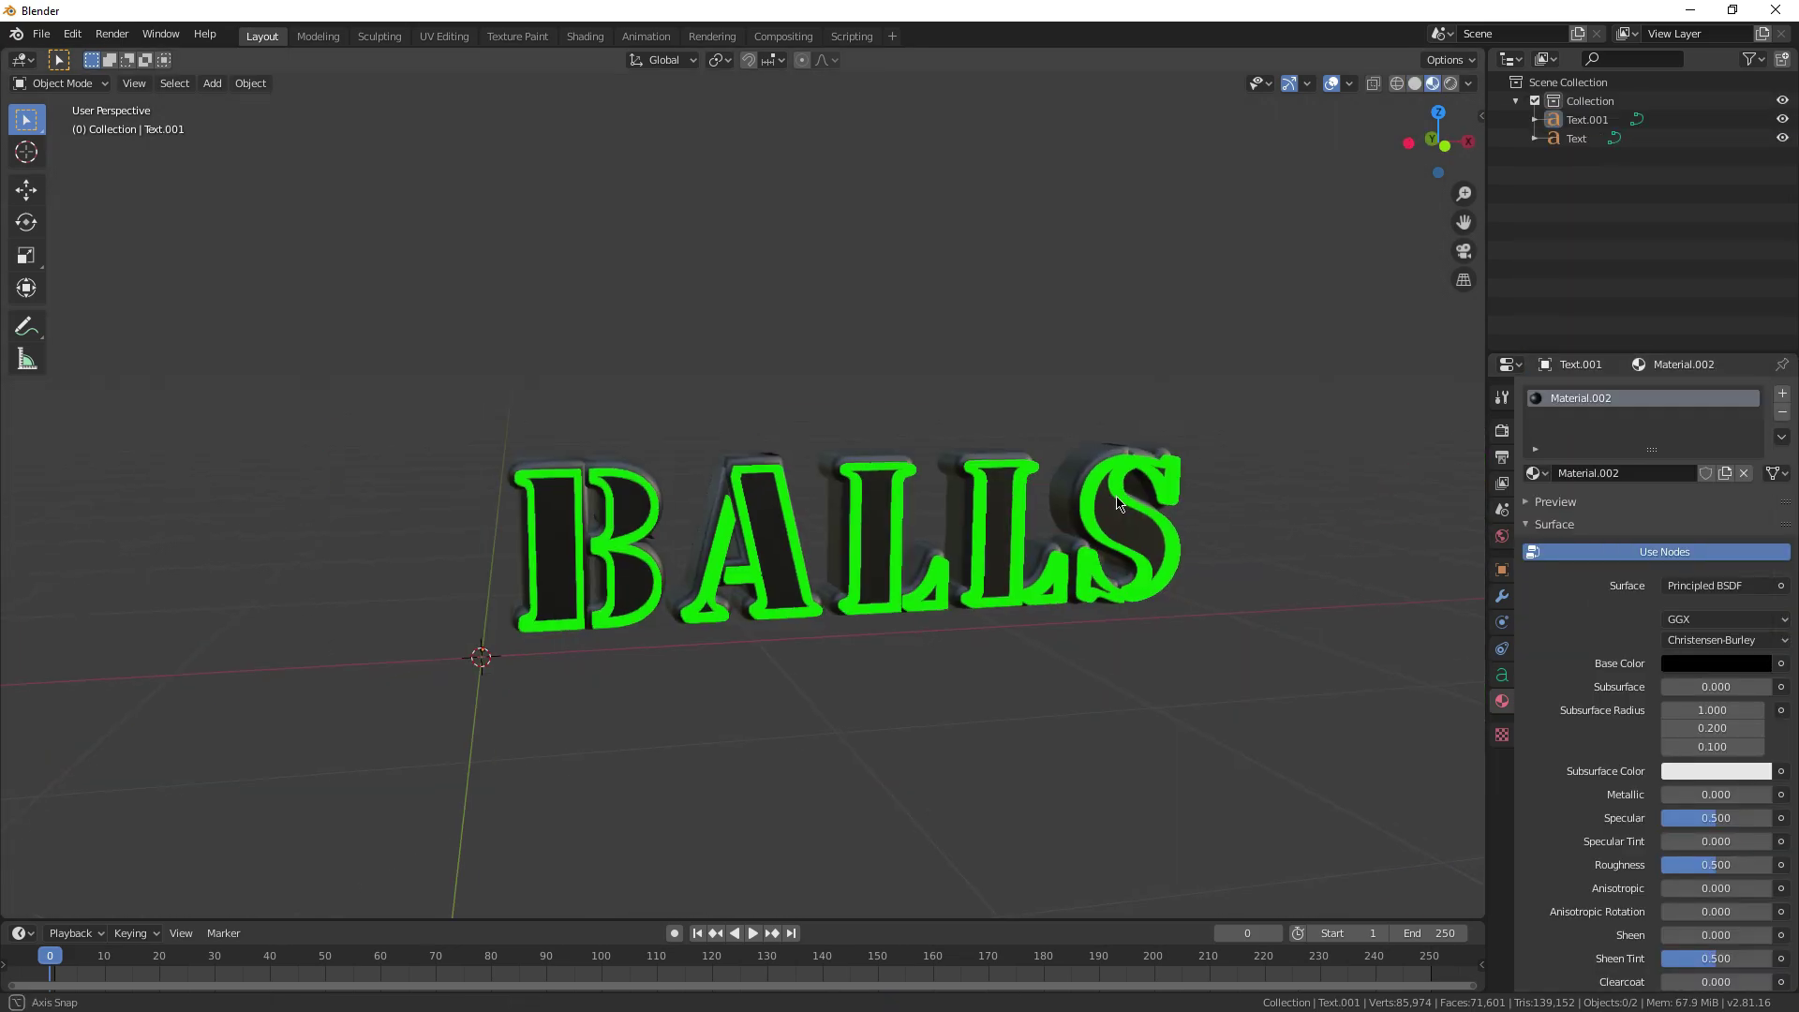
pyautogui.moveTo(1256, 604); pyautogui.dragTo(1072, 592, button='middle')
# Delete the black filled copy behind the green outline text.
pyautogui.click(750, 539)
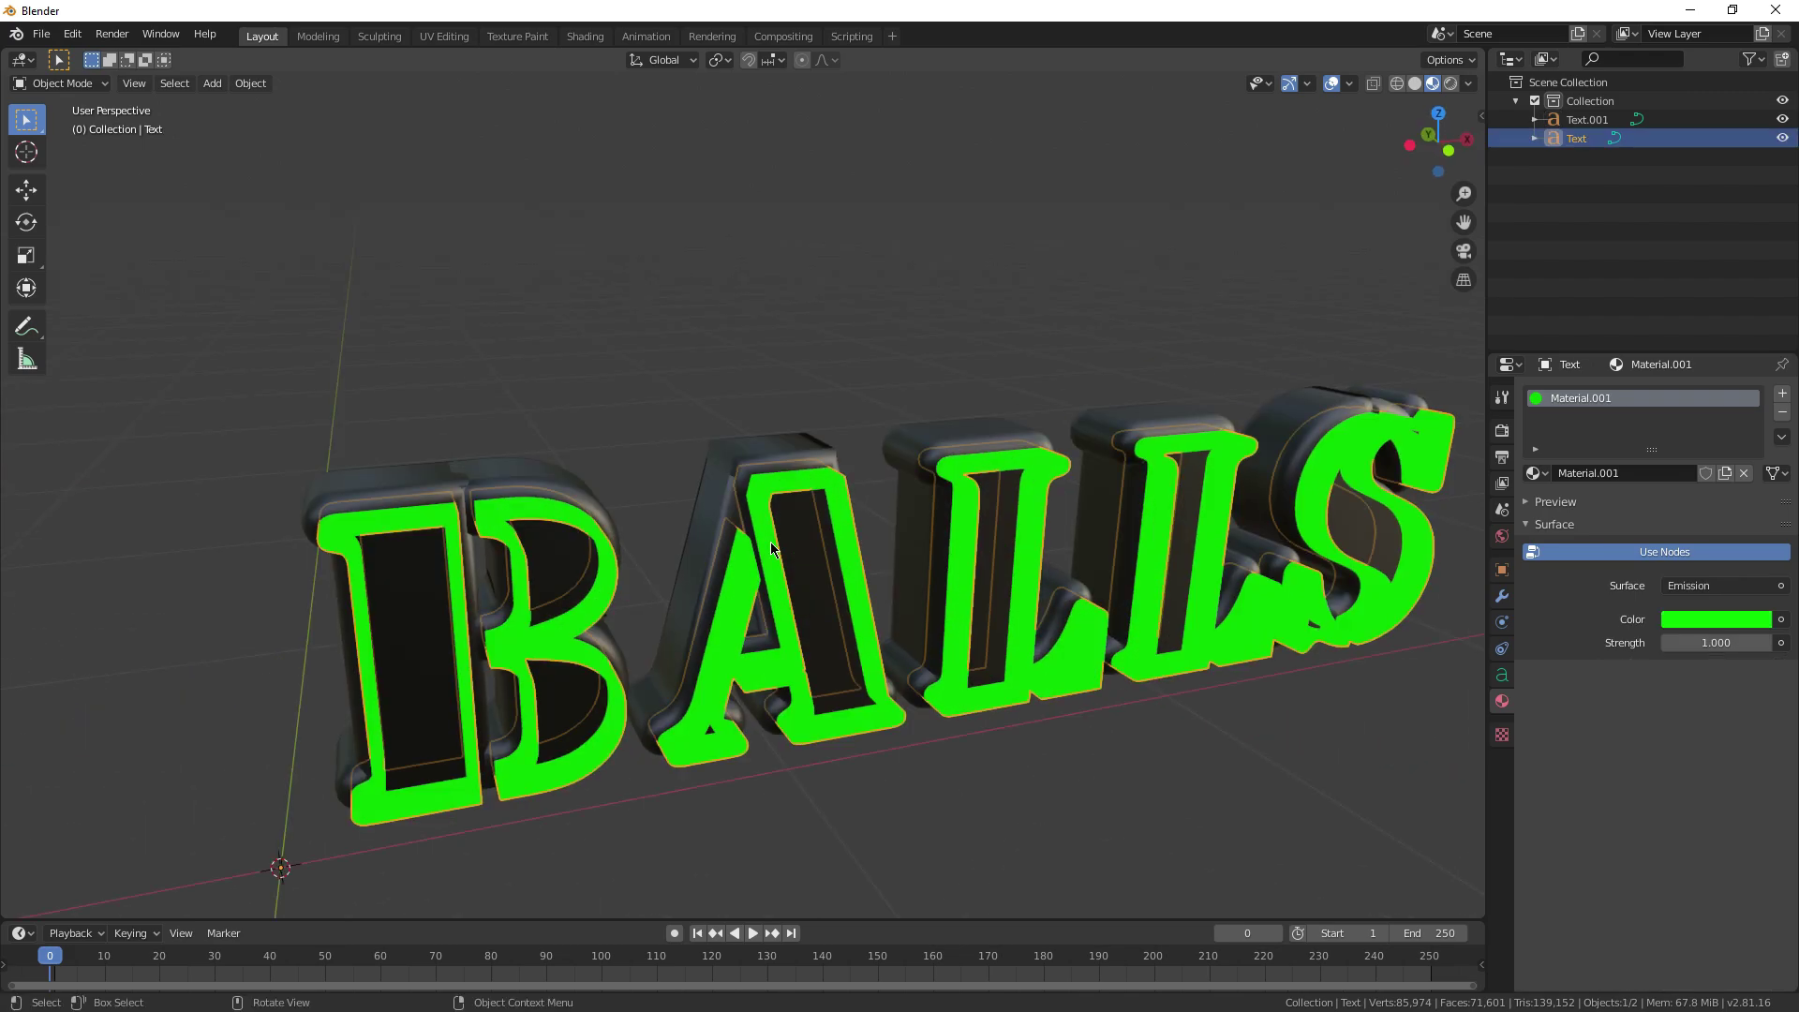
pyautogui.moveTo(749, 539); pyautogui.dragTo(835, 573, button='middle')
pyautogui.keyDown('shift'); pyautogui.click(835, 574); pyautogui.keyUp('shift')
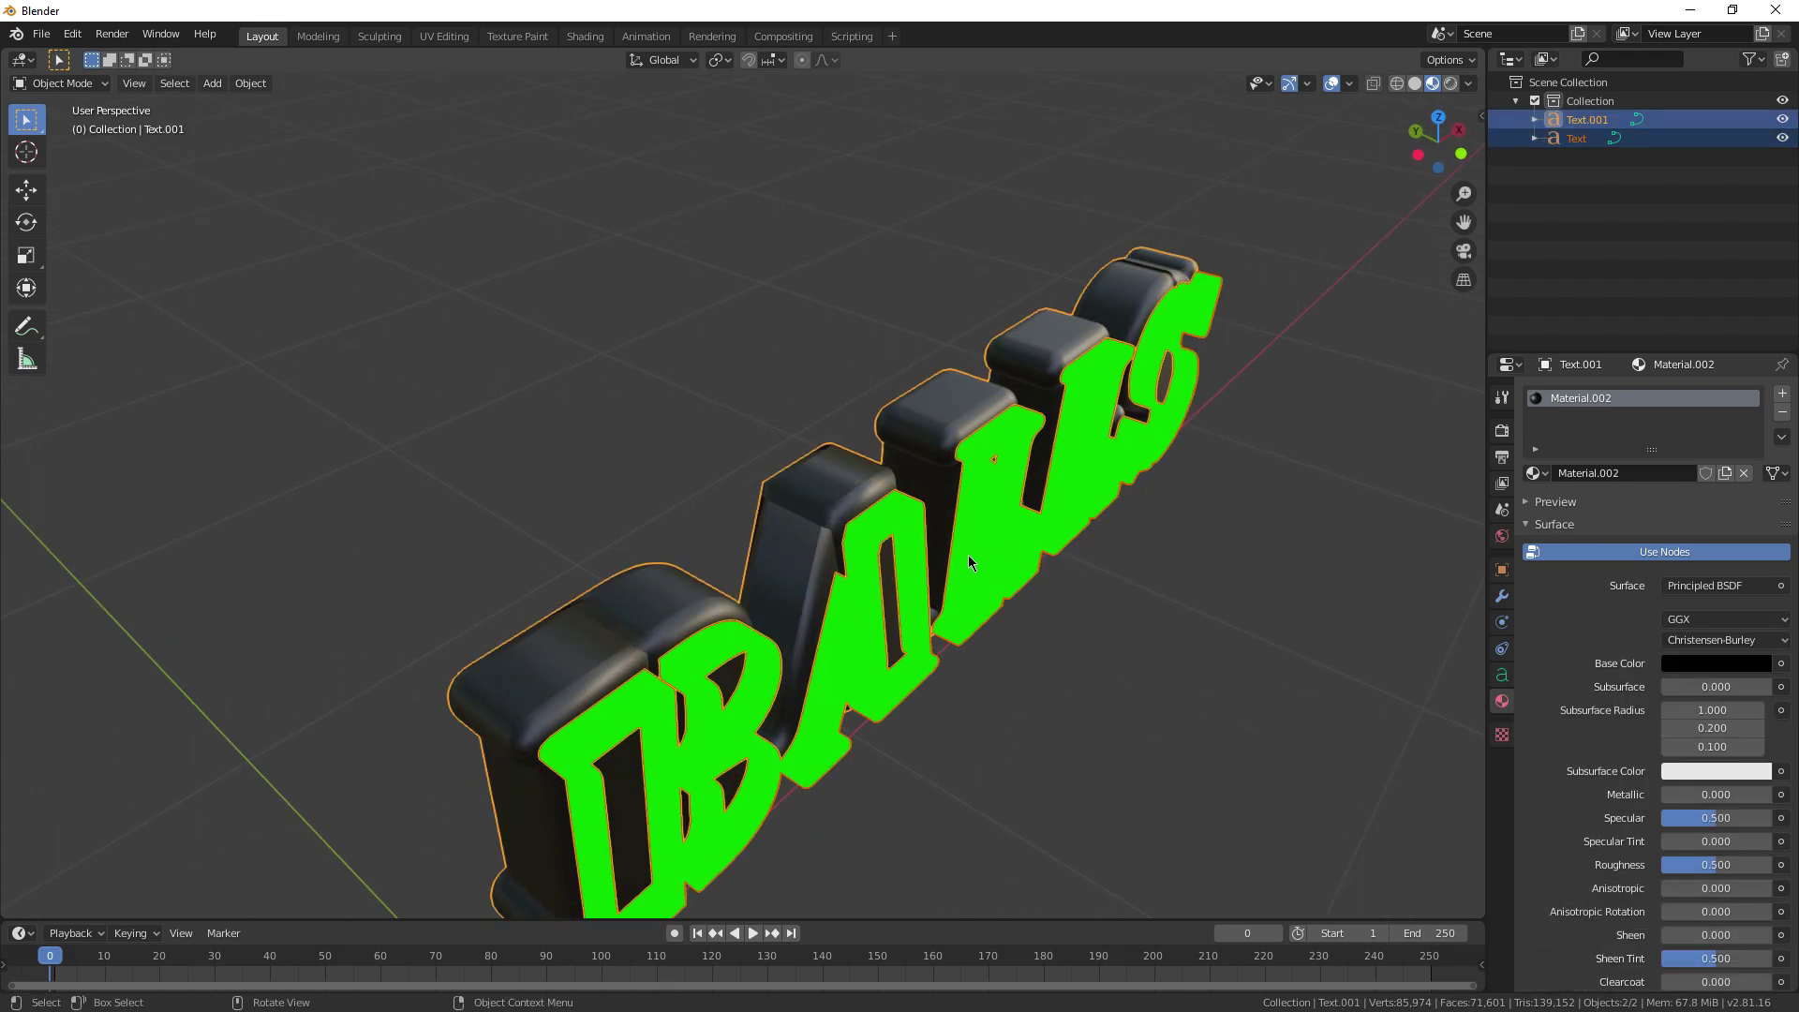
pyautogui.rightClick(969, 562)
pyautogui.scroll(-4, 1133, 727)
pyautogui.moveTo(1133, 729); pyautogui.dragTo(984, 671, button='middle')
pyautogui.scroll(3, 876, 699)
pyautogui.moveTo(876, 705); pyautogui.dragTo(812, 517, button='middle')
pyautogui.press('Delete')
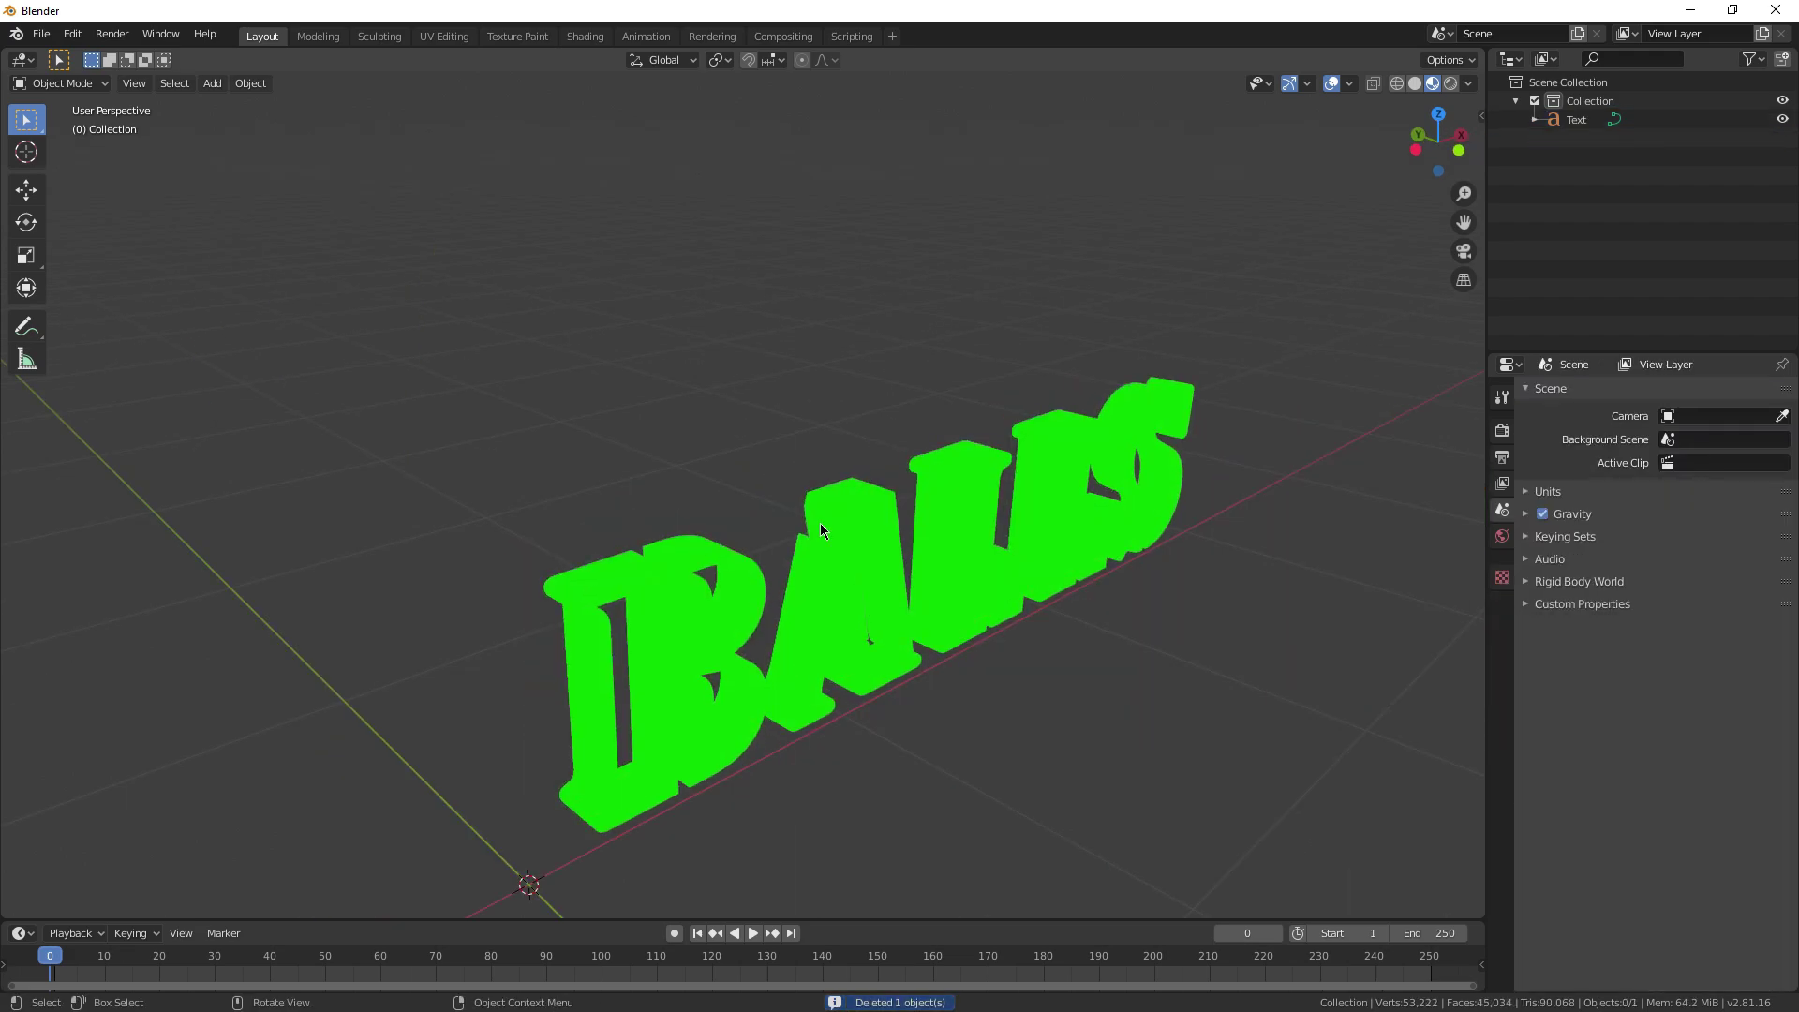
# Select the remaining green text, return to solid shading and set the text's fill mode to Front.
pyautogui.click(819, 523)
pyautogui.moveTo(1204, 560); pyautogui.dragTo(1138, 538, button='middle')
pyautogui.click(1415, 84)
pyautogui.keyDown('shift'); pyautogui.moveTo(1424, 470); pyautogui.dragTo(1340, 435, button='middle'); pyautogui.keyUp('shift')
pyautogui.scroll(1, 1340, 436)
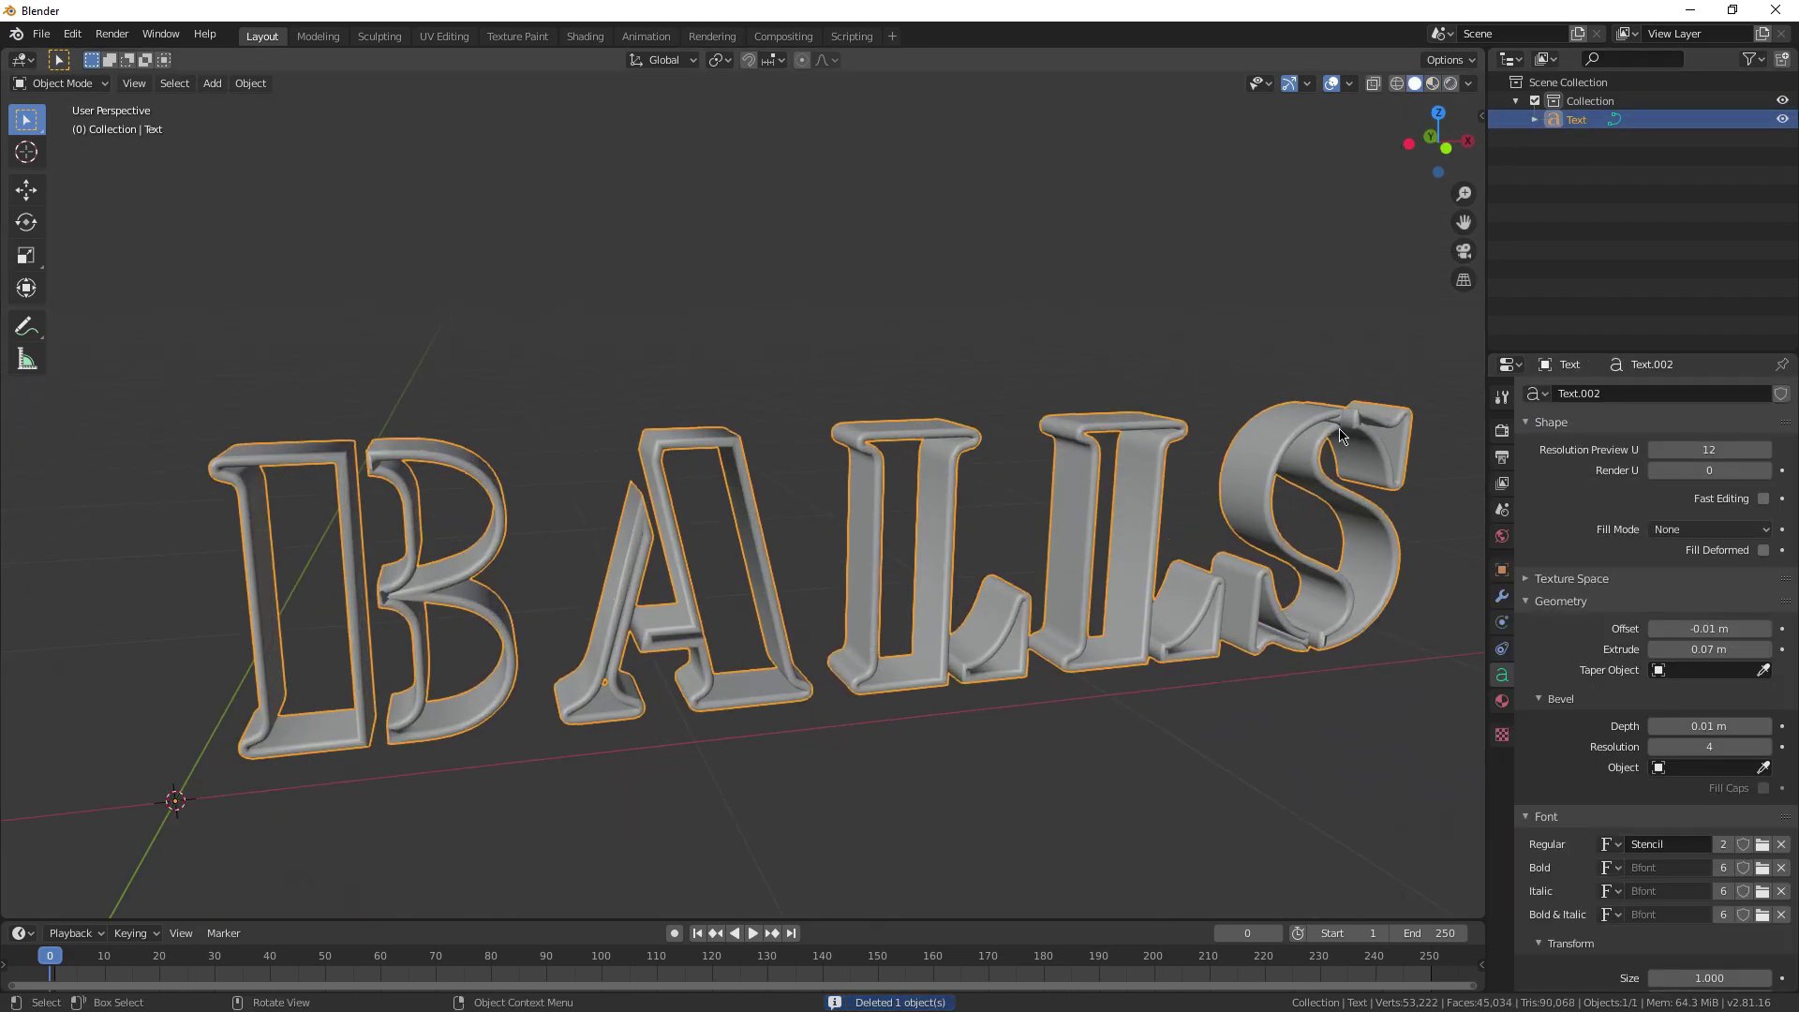
pyautogui.click(1687, 592)
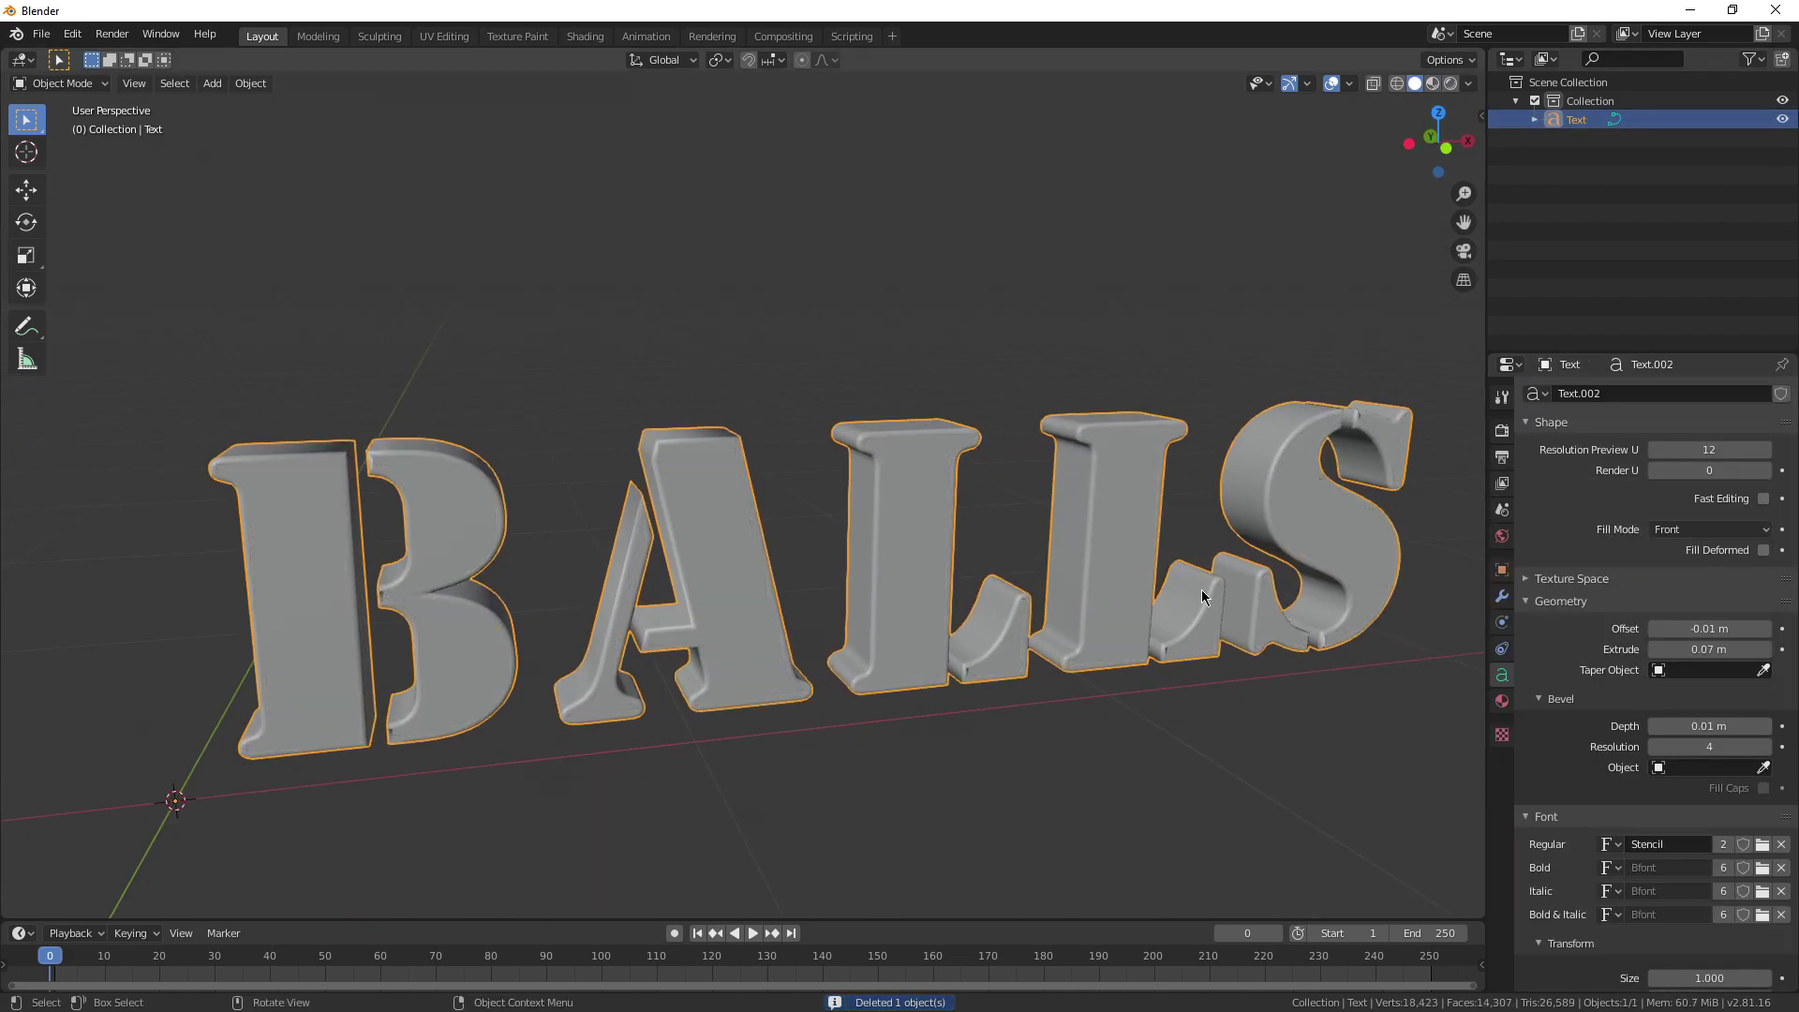
pyautogui.moveTo(891, 647); pyautogui.dragTo(1443, 590, button='middle')
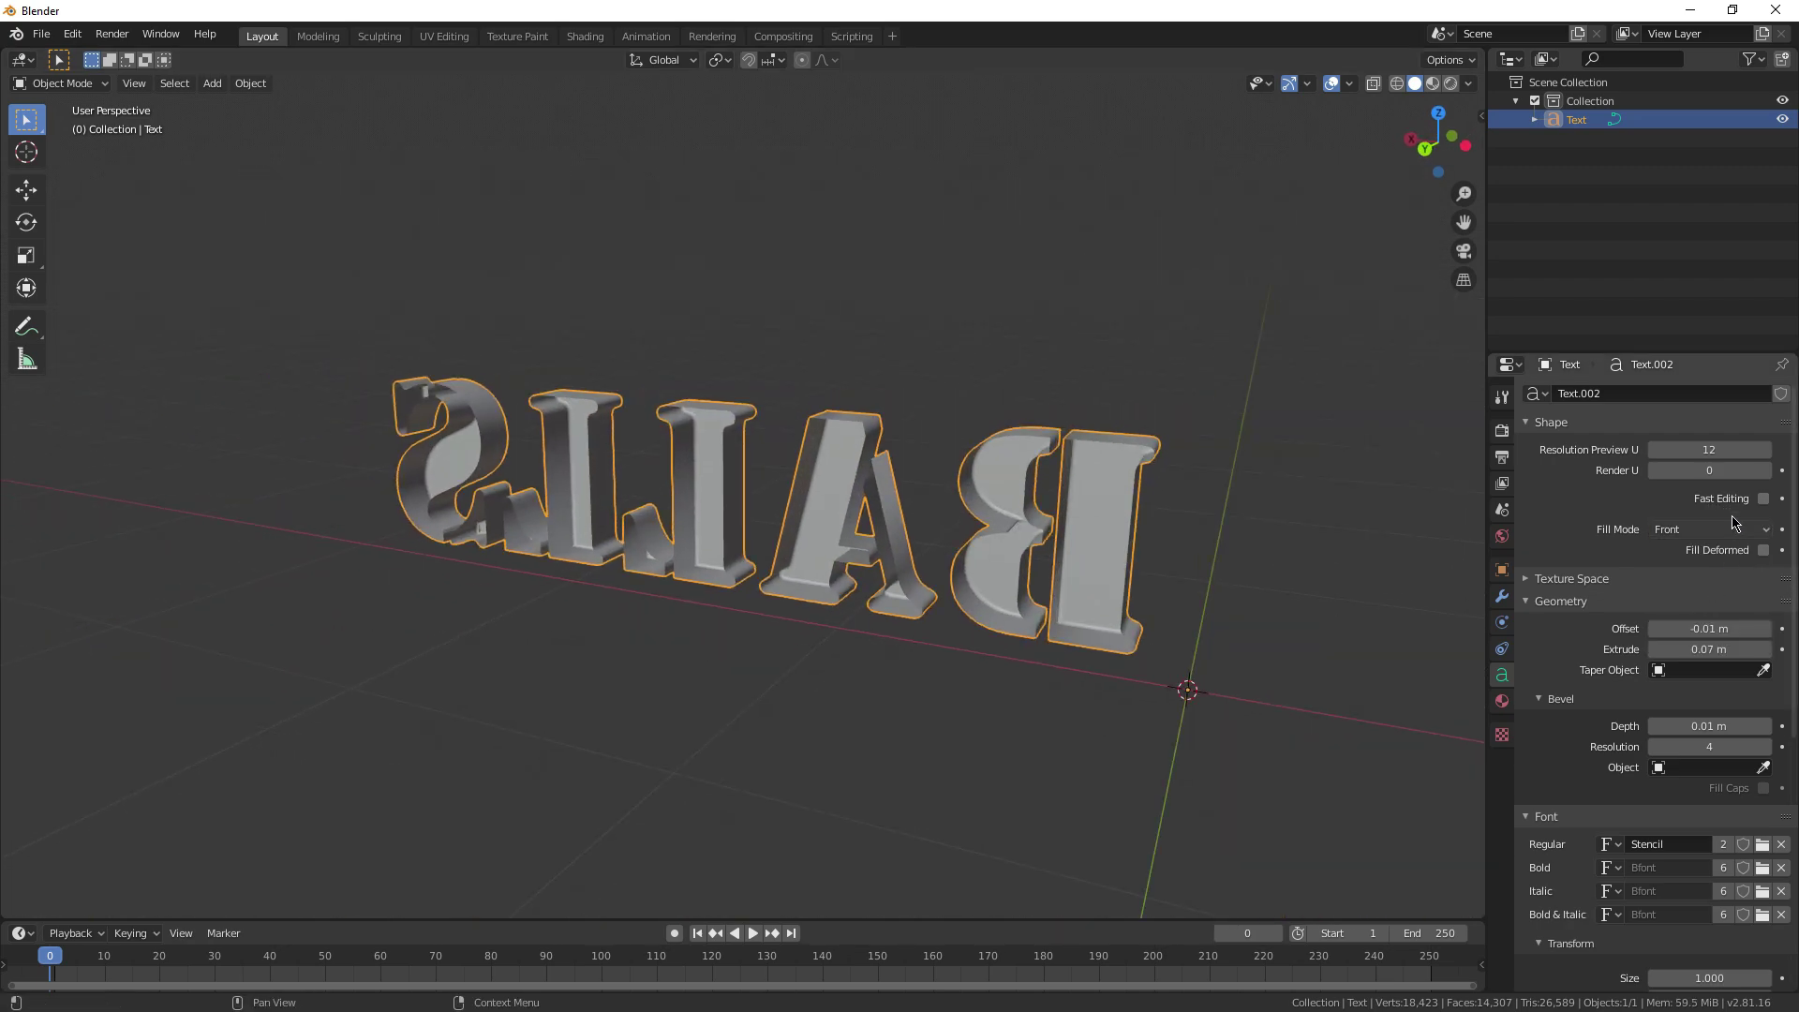
# Set the text's fill mode to Back and its font size to 0.99.
pyautogui.click(1712, 572)
pyautogui.moveTo(1289, 606); pyautogui.dragTo(870, 745, button='middle')
pyautogui.click(891, 725)
pyautogui.scroll(2, 891, 726)
pyautogui.scroll(-4, 888, 759)
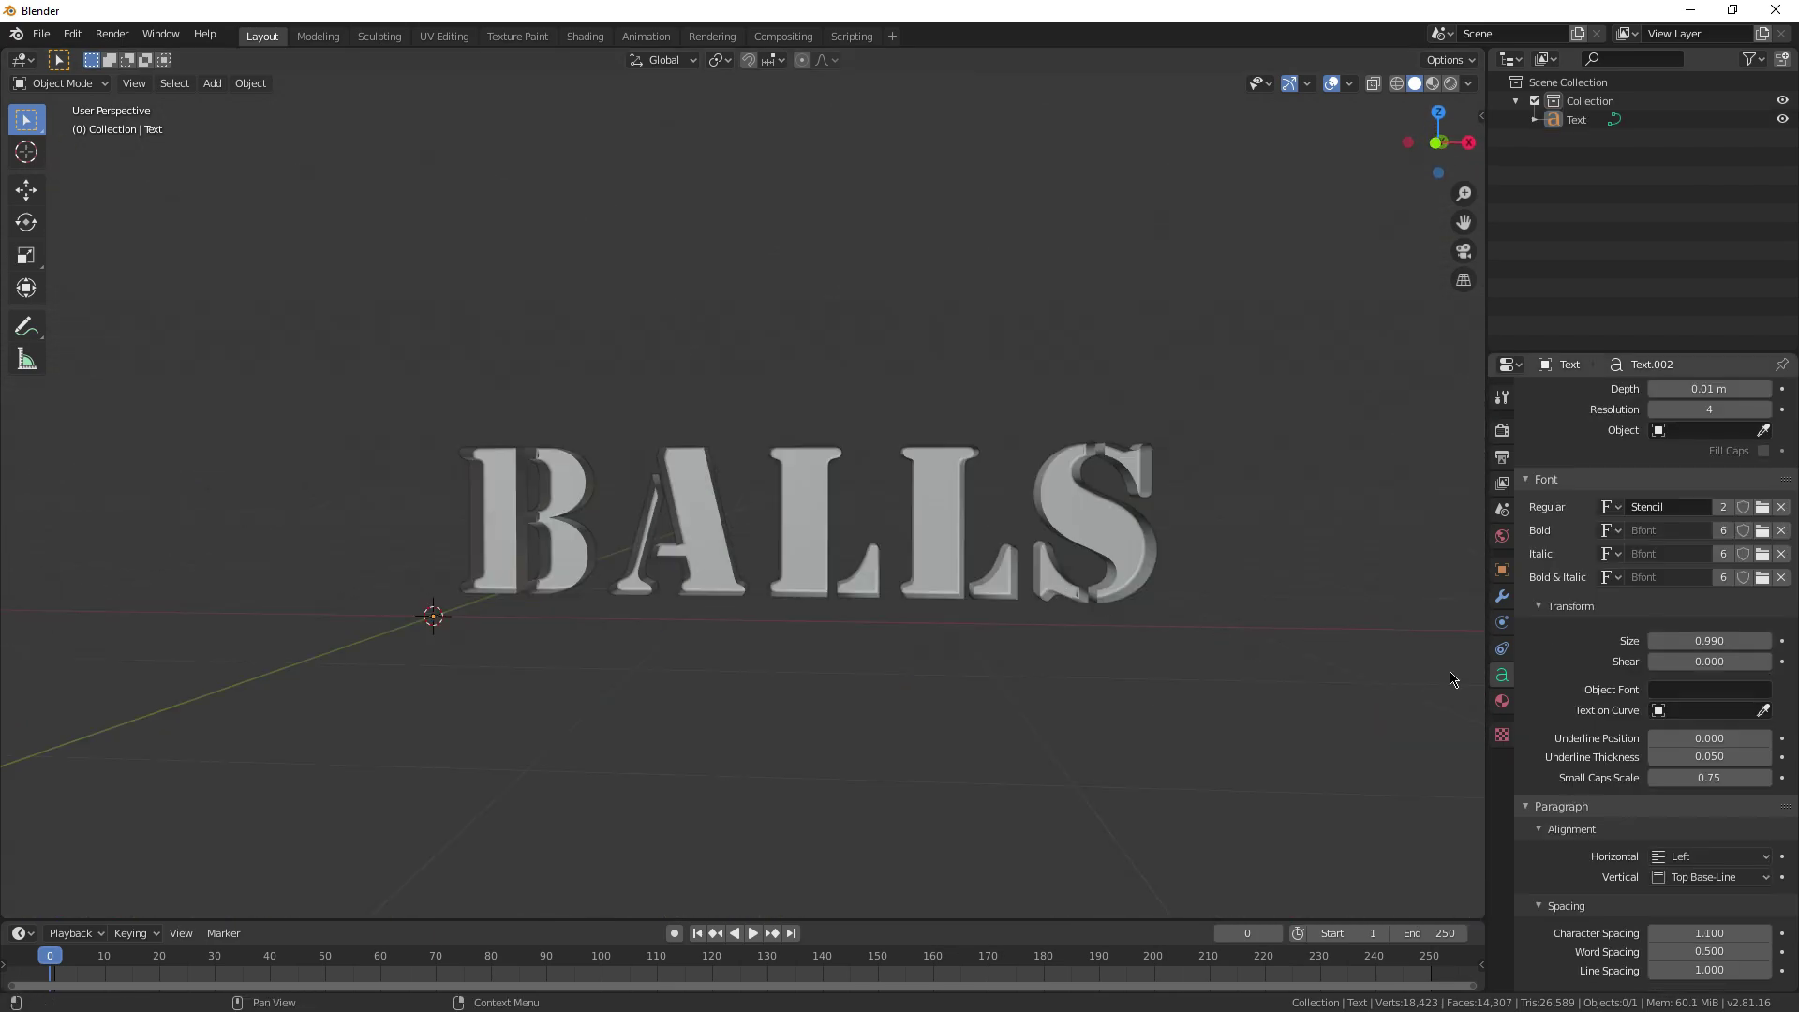
# Animate the text's shear with keyframes from -1 at frame 0 to 1 at about frame 109.
pyautogui.scroll(-2, 1741, 675)
pyautogui.scroll(2, 1729, 699)
pyautogui.moveTo(1709, 662)
pyautogui.mouseDown()
pyautogui.moveTo(1762, 662)
pyautogui.moveTo(1705, 661)
pyautogui.mouseUp()
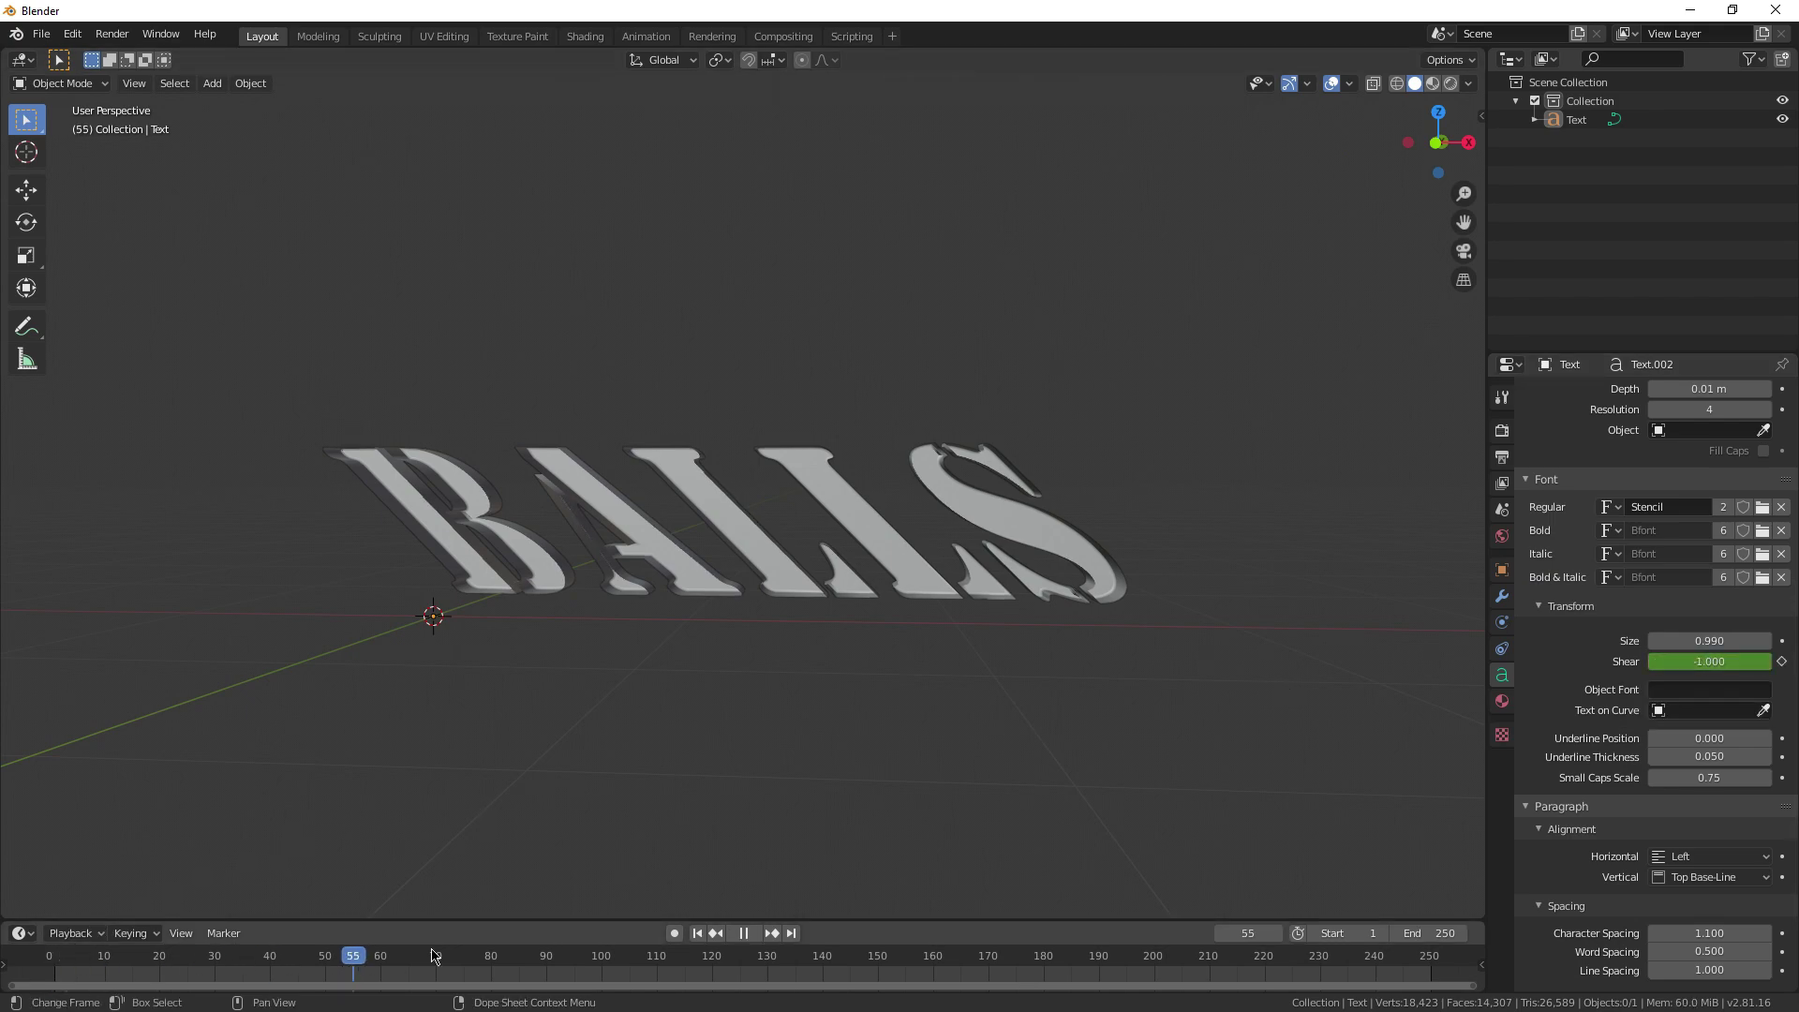
pyautogui.press('space')
pyautogui.moveTo(1709, 662); pyautogui.dragTo(1765, 661)
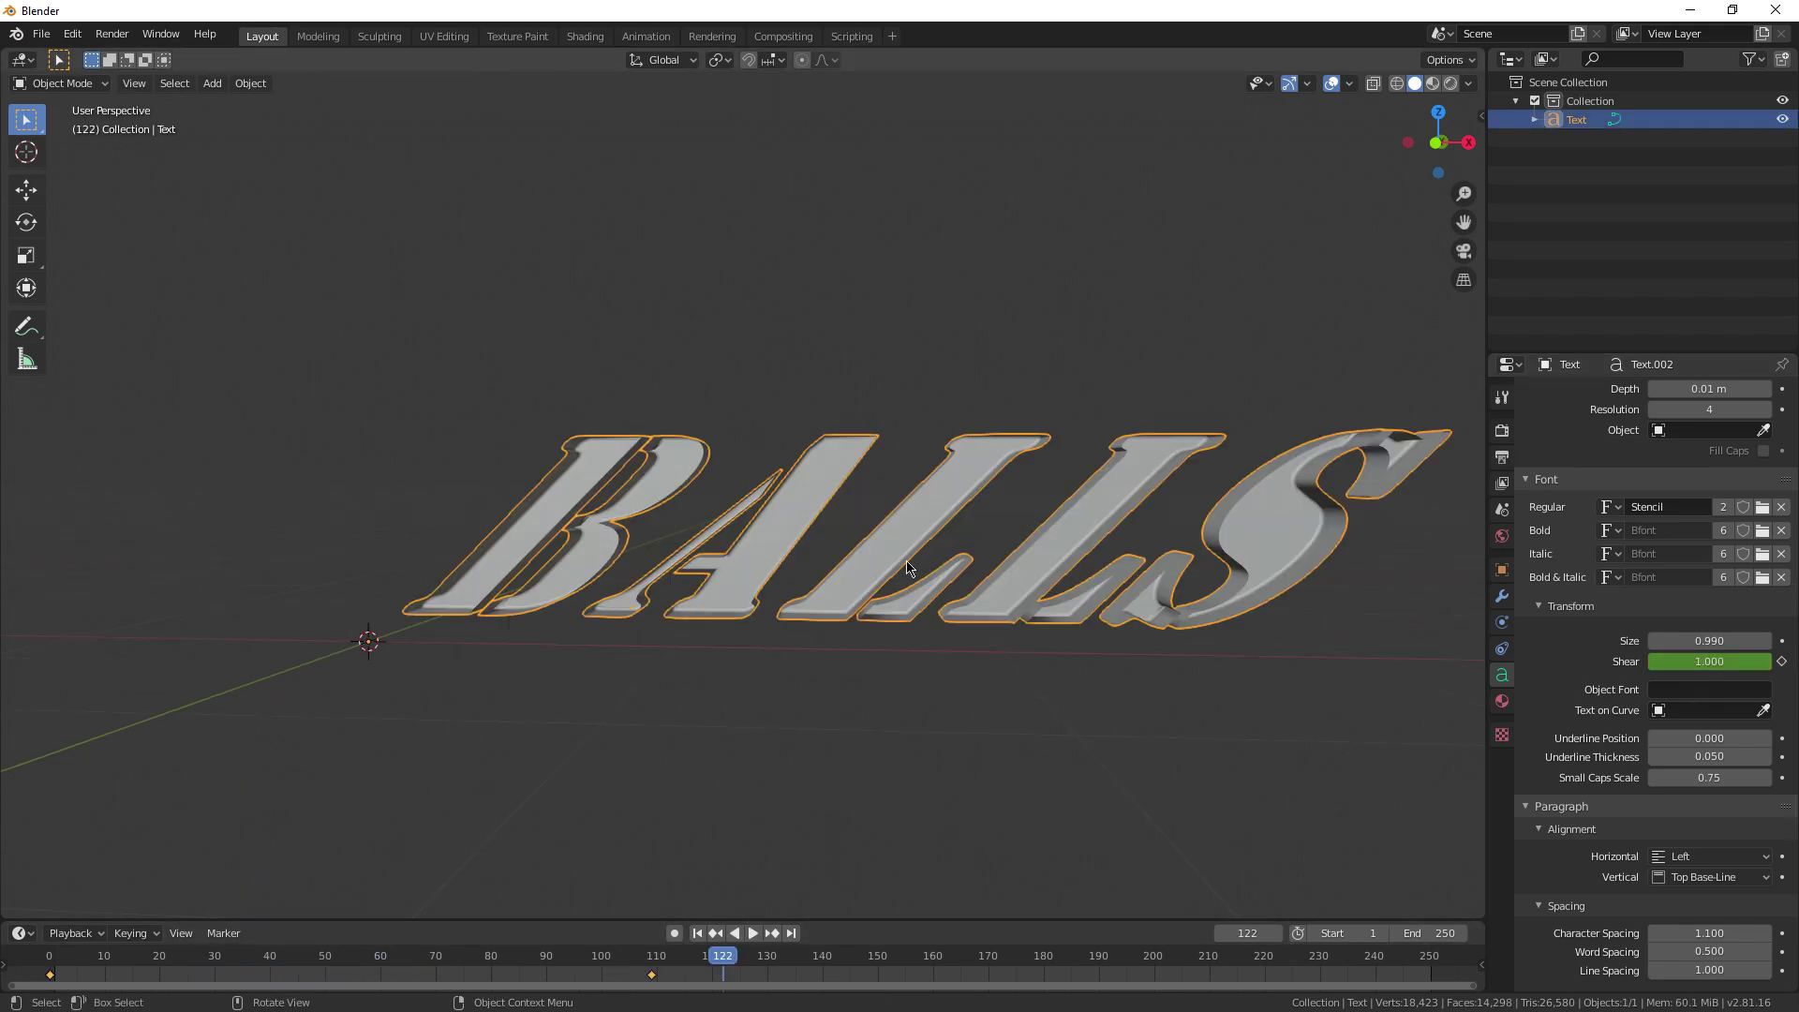
# Enlarge the timeline and remove the shear keyframes from the text.
pyautogui.moveTo(927, 674); pyautogui.dragTo(811, 883, button='middle')
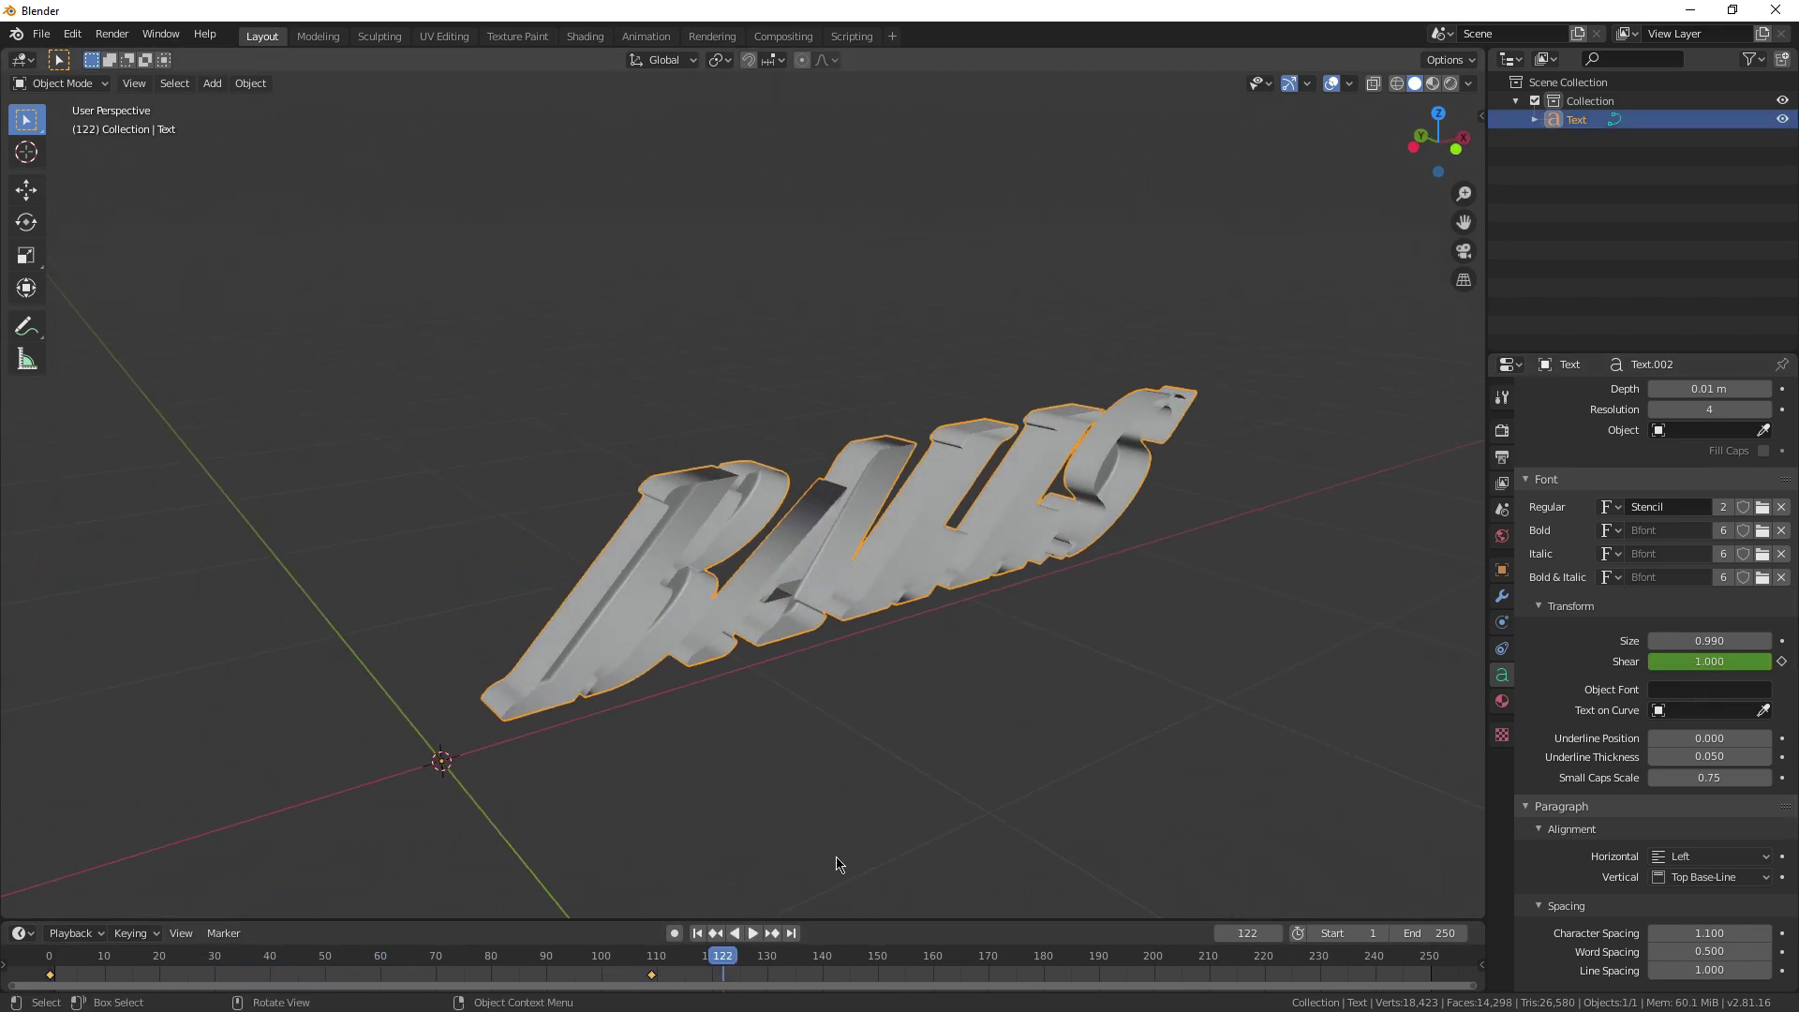
pyautogui.moveTo(912, 920); pyautogui.dragTo(931, 811)
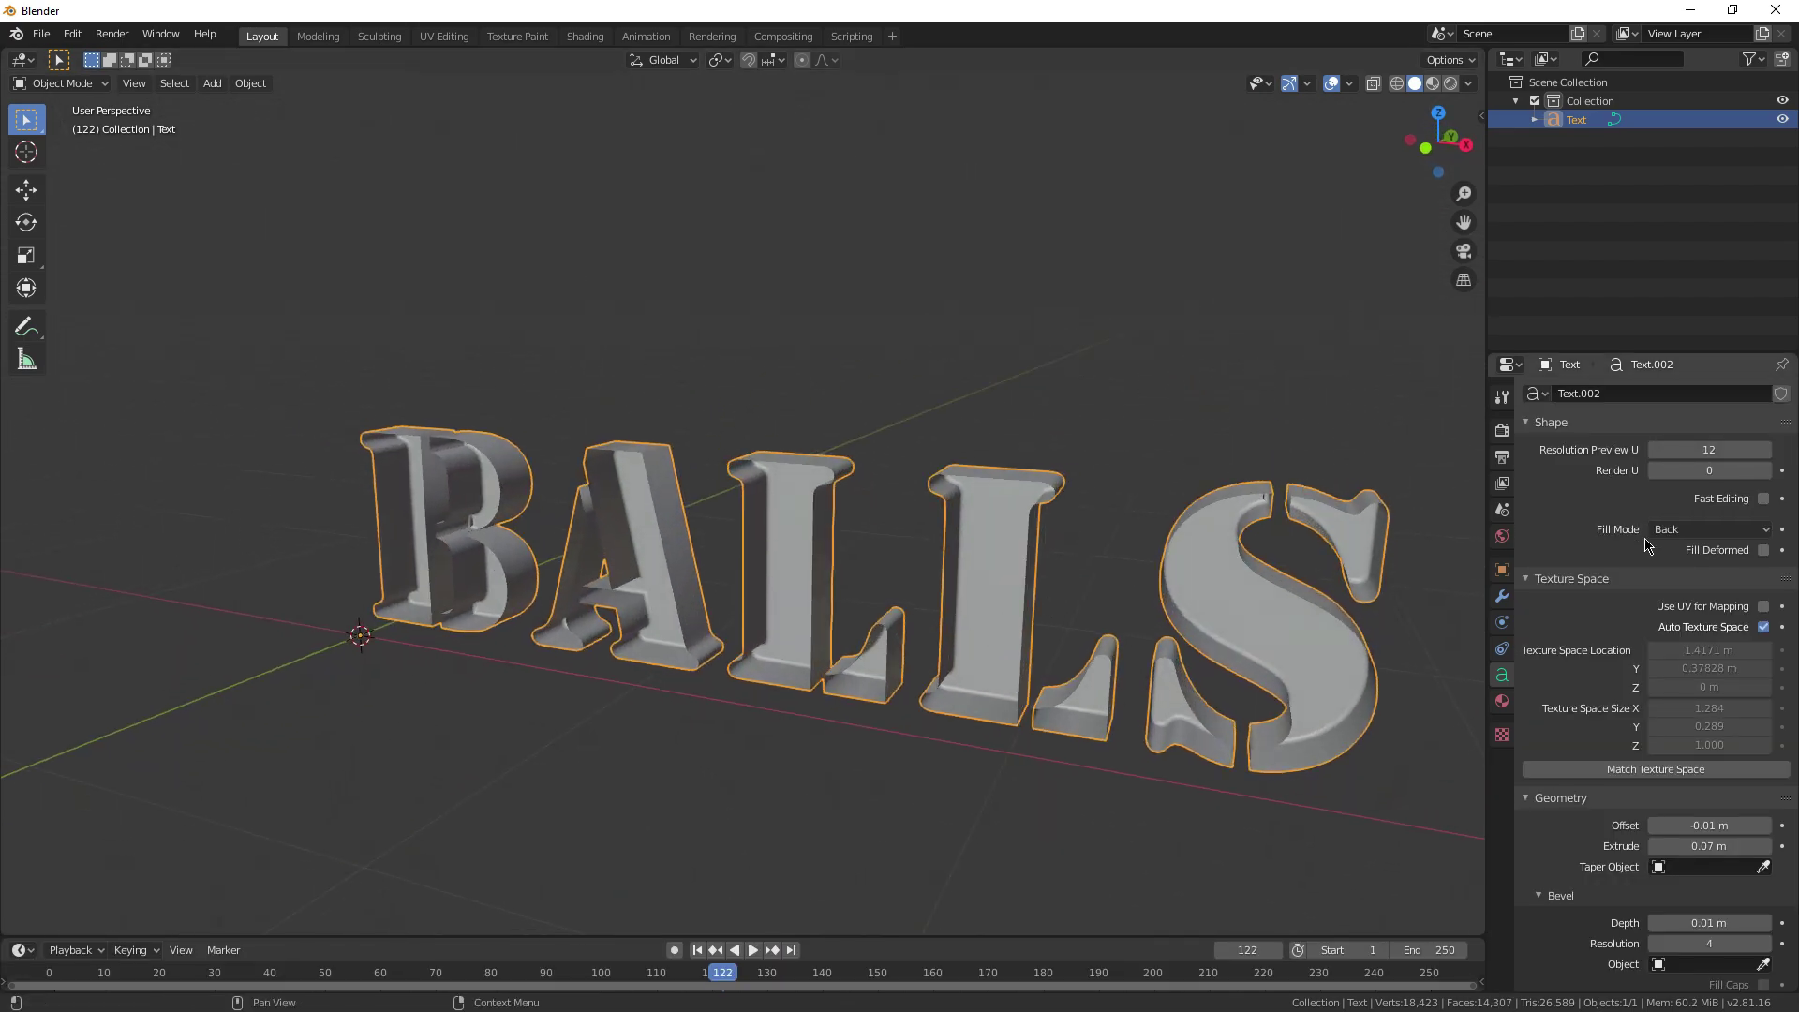
# Replace the text's regular Stencil font with Times New Roman from the Windows fonts folder.
pyautogui.scroll(-4, 792, 703)
pyautogui.moveTo(830, 698); pyautogui.dragTo(843, 647, button='middle')
pyautogui.scroll(3, 902, 721)
pyautogui.scroll(-5, 1740, 677)
pyautogui.scroll(-4, 1724, 693)
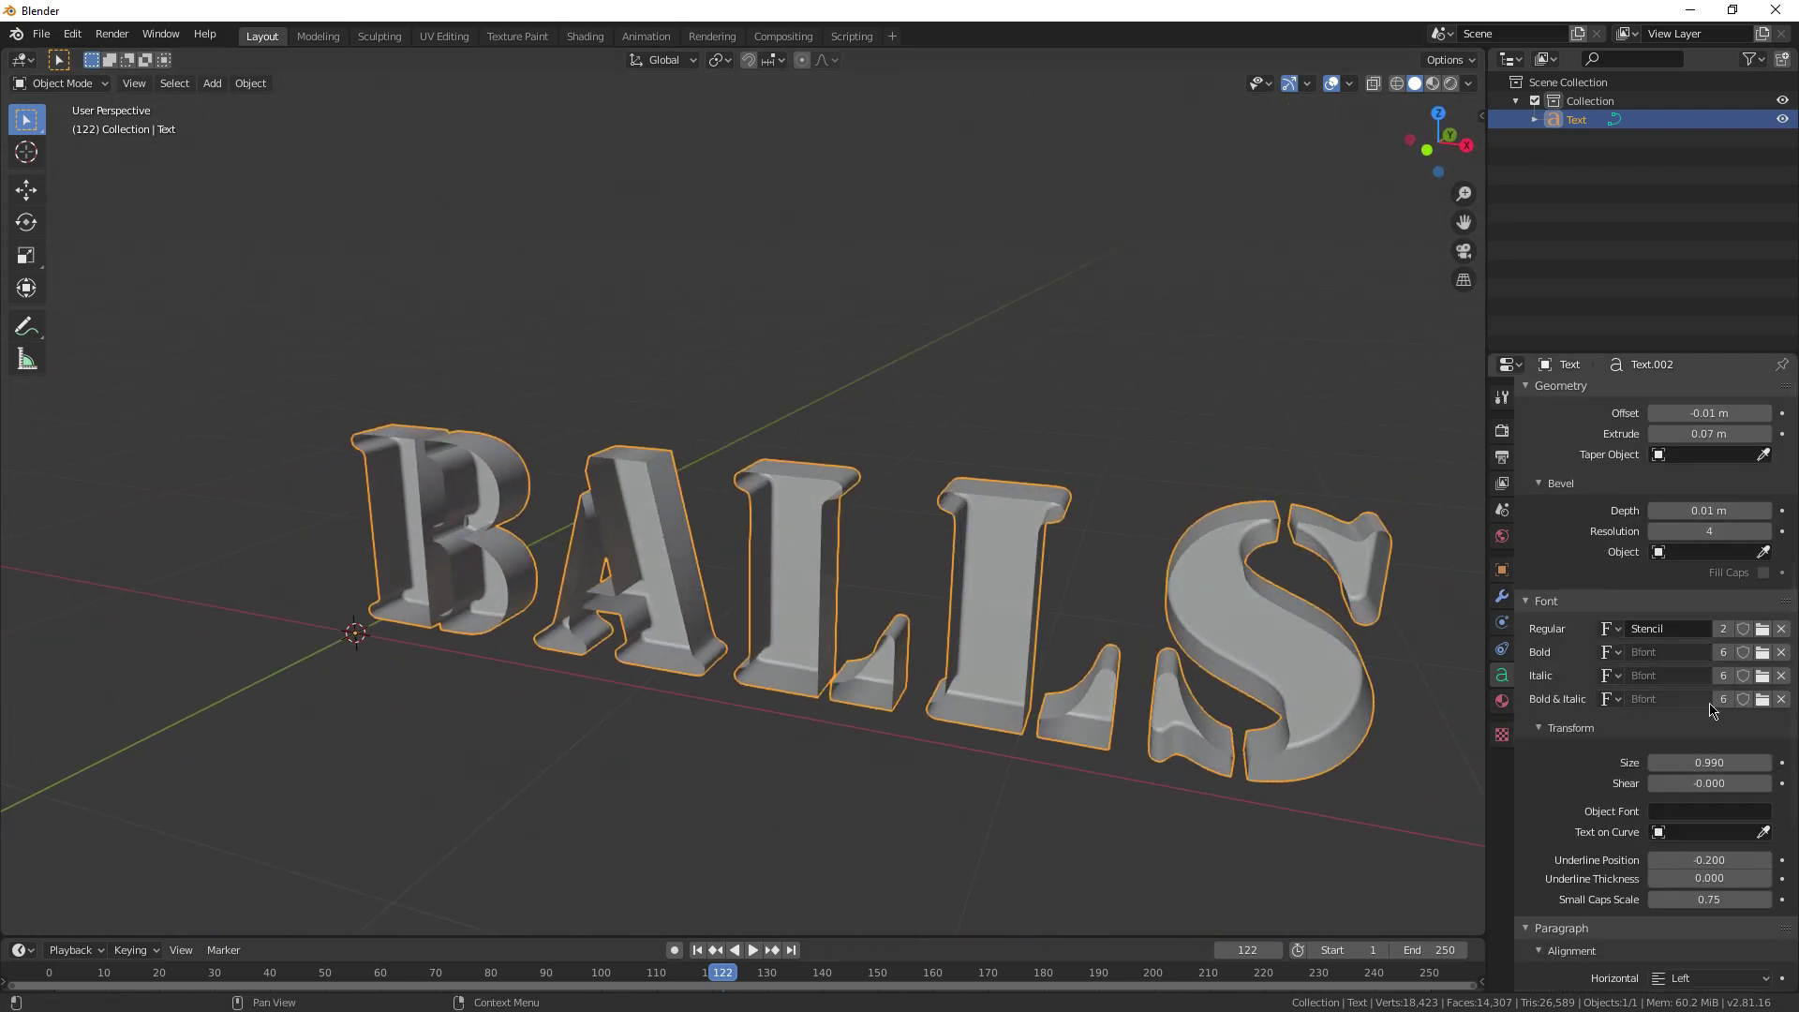
pyautogui.click(1780, 630)
pyautogui.click(1763, 629)
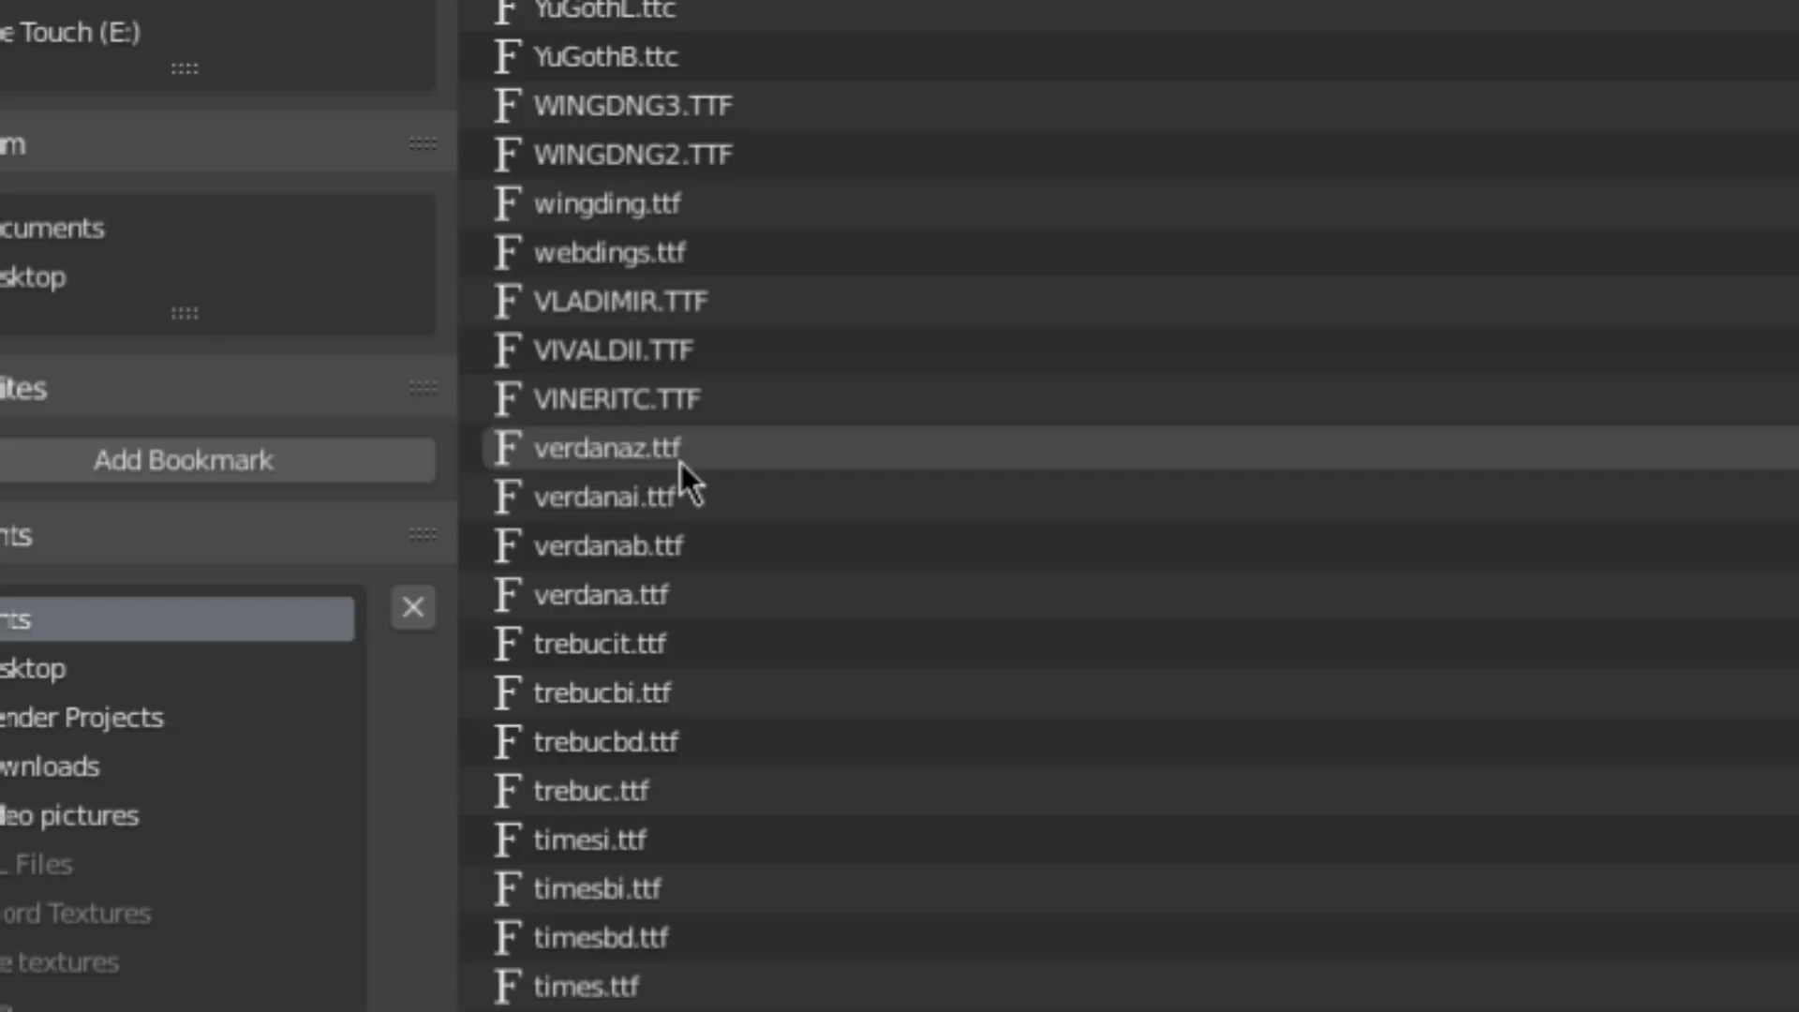
pyautogui.click(842, 521)
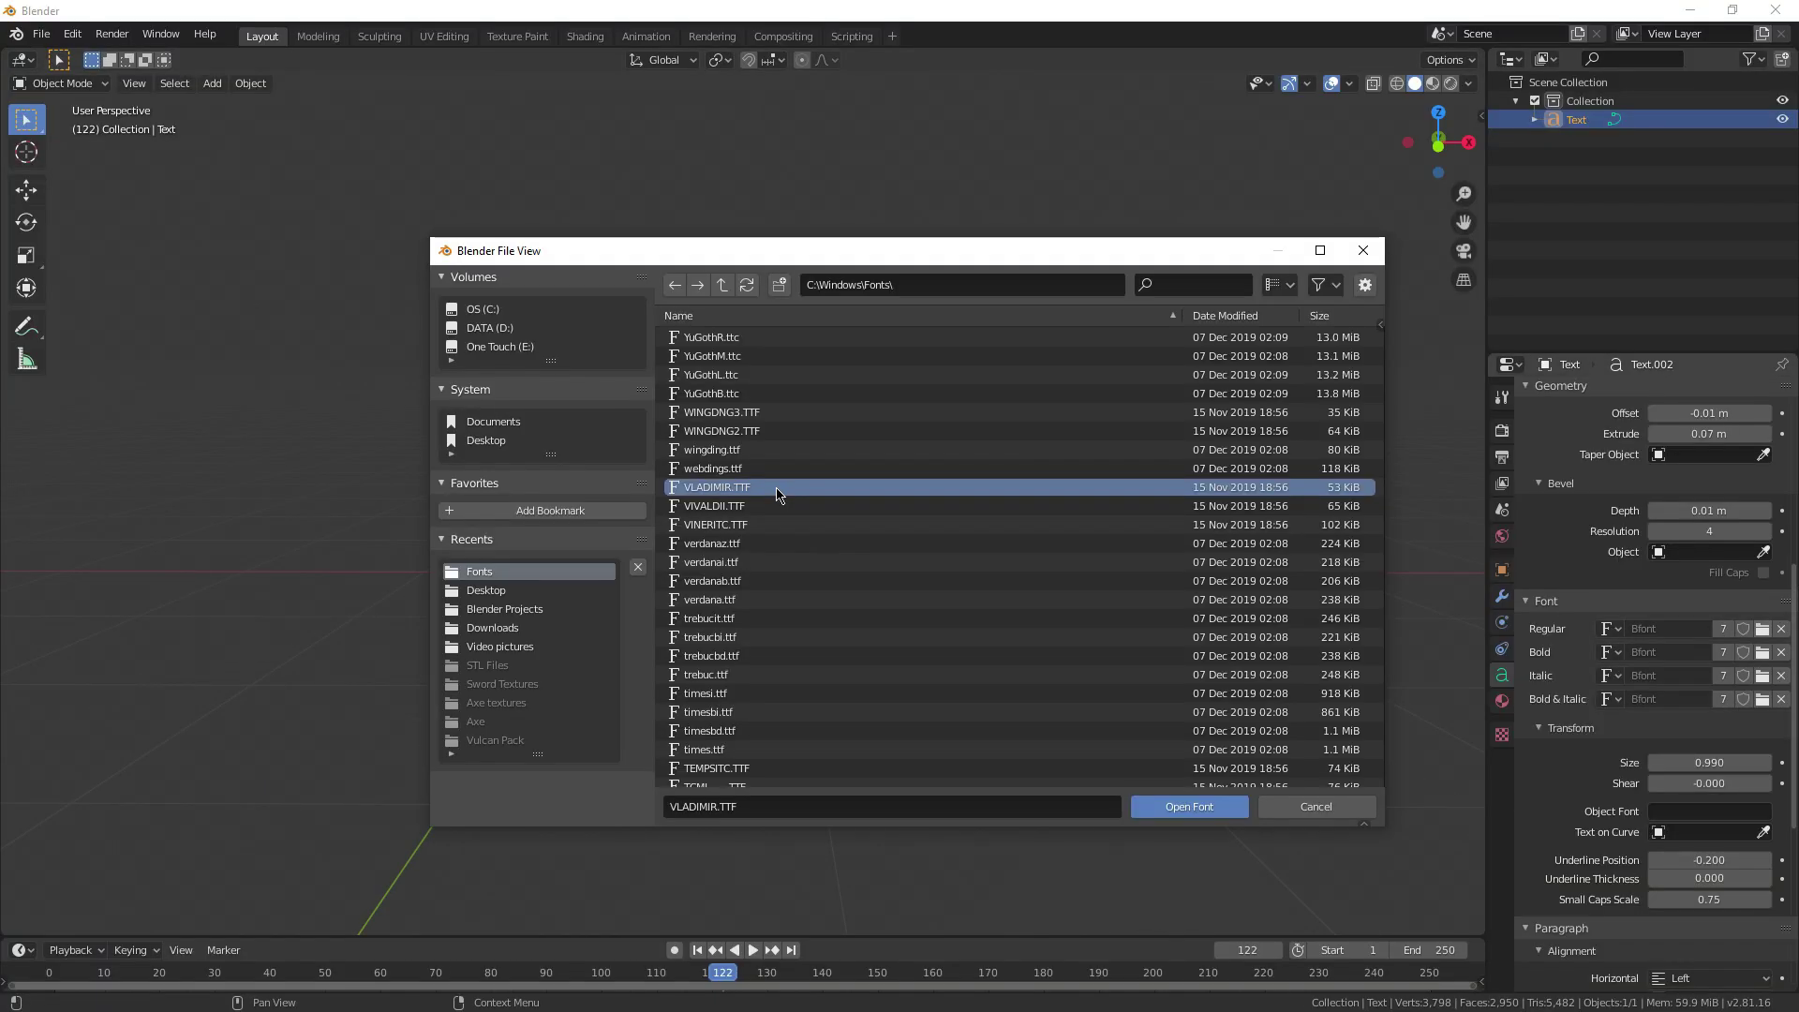
pyautogui.doubleClick(776, 487)
# Change the text's fill mode so that the letters' front faces are filled.
pyautogui.scroll(3, 779, 497)
pyautogui.moveTo(1188, 691)
pyautogui.mouseDown(button='middle')
pyautogui.moveTo(1116, 679)
pyautogui.moveTo(1185, 711)
pyautogui.mouseUp(button='middle')
pyautogui.scroll(10, 1706, 562)
pyautogui.click(1711, 530)
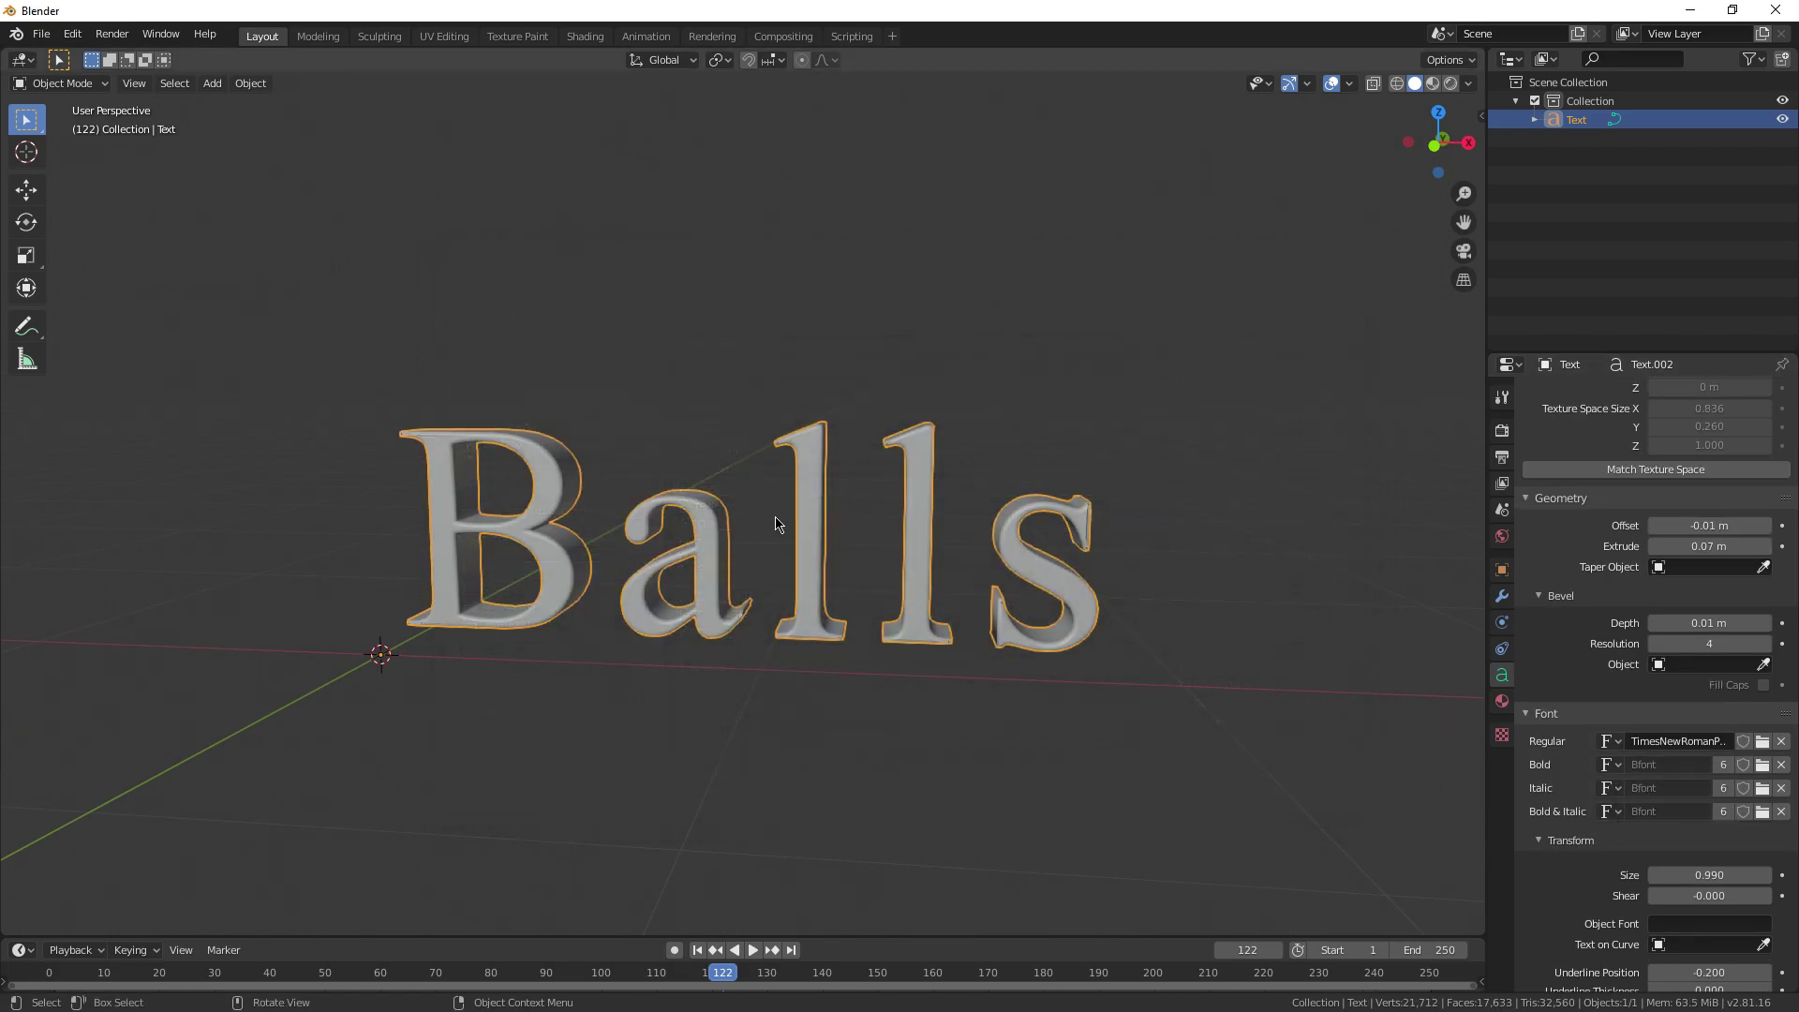
# Convert the Balls text to a mesh and shade it smooth.
pyautogui.moveTo(776, 525); pyautogui.dragTo(1112, 647, button='middle')
pyautogui.scroll(-6, 1706, 750)
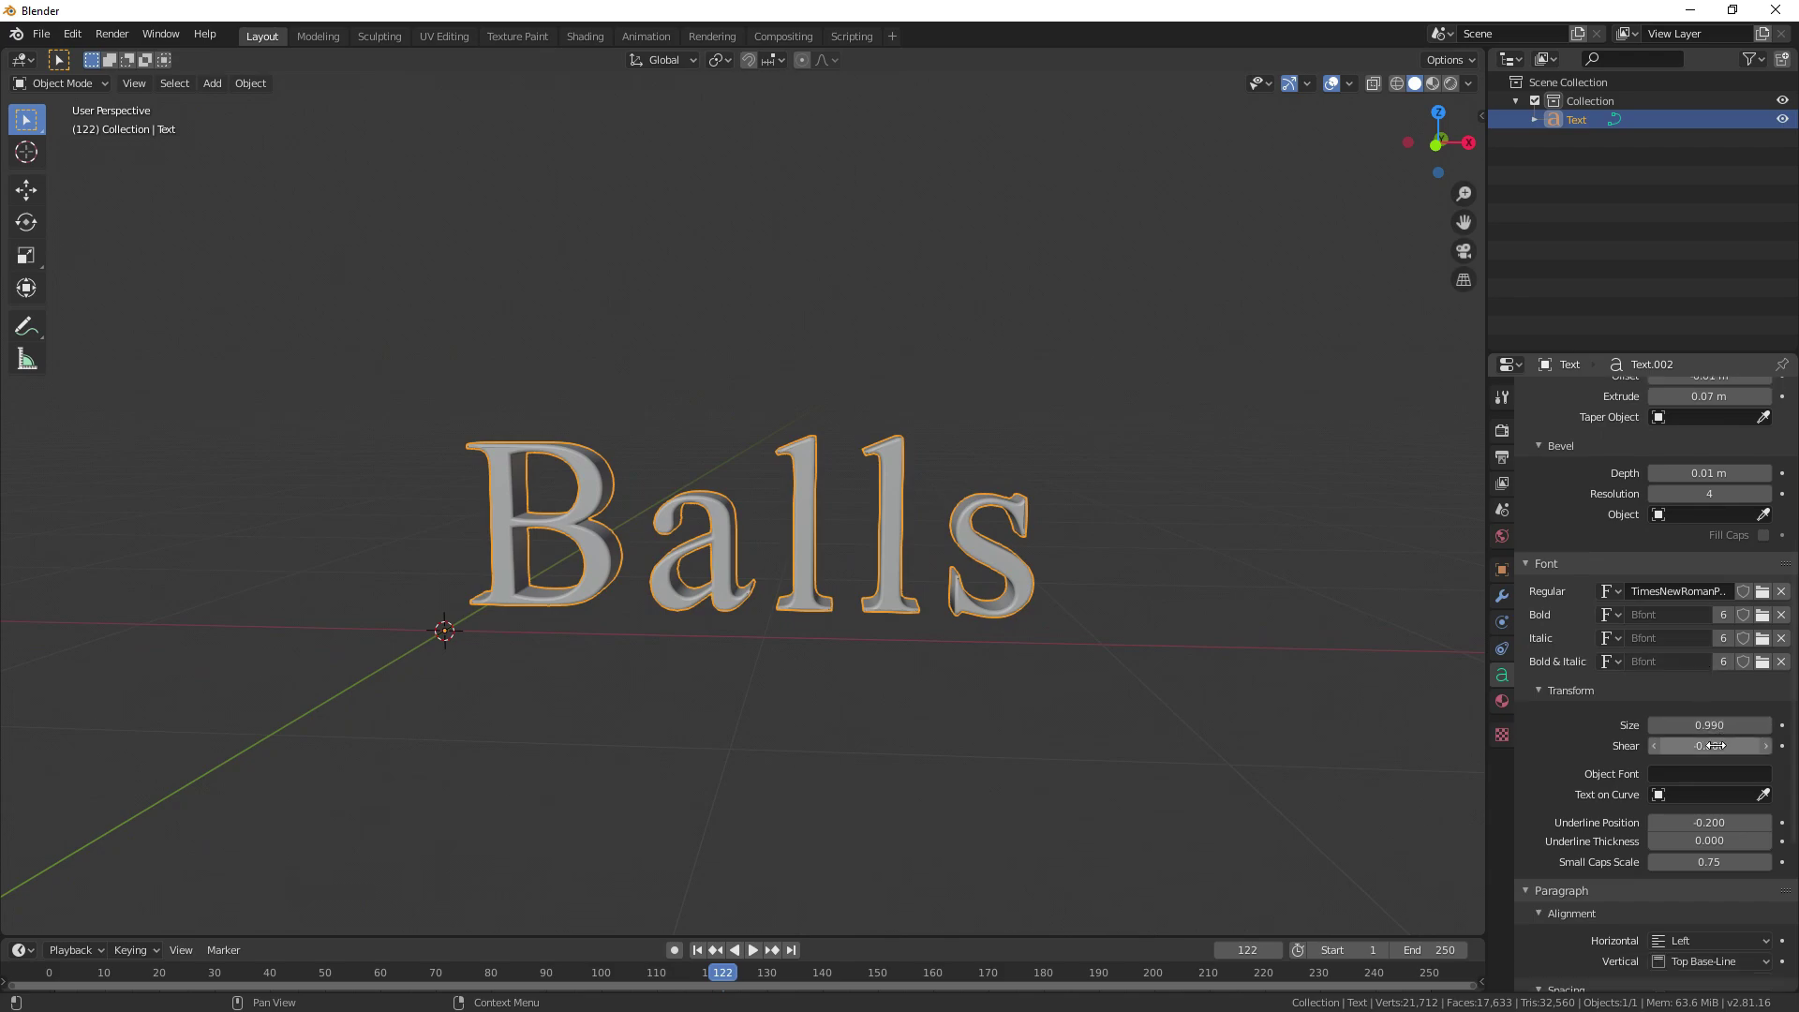
pyautogui.scroll(-4, 1719, 817)
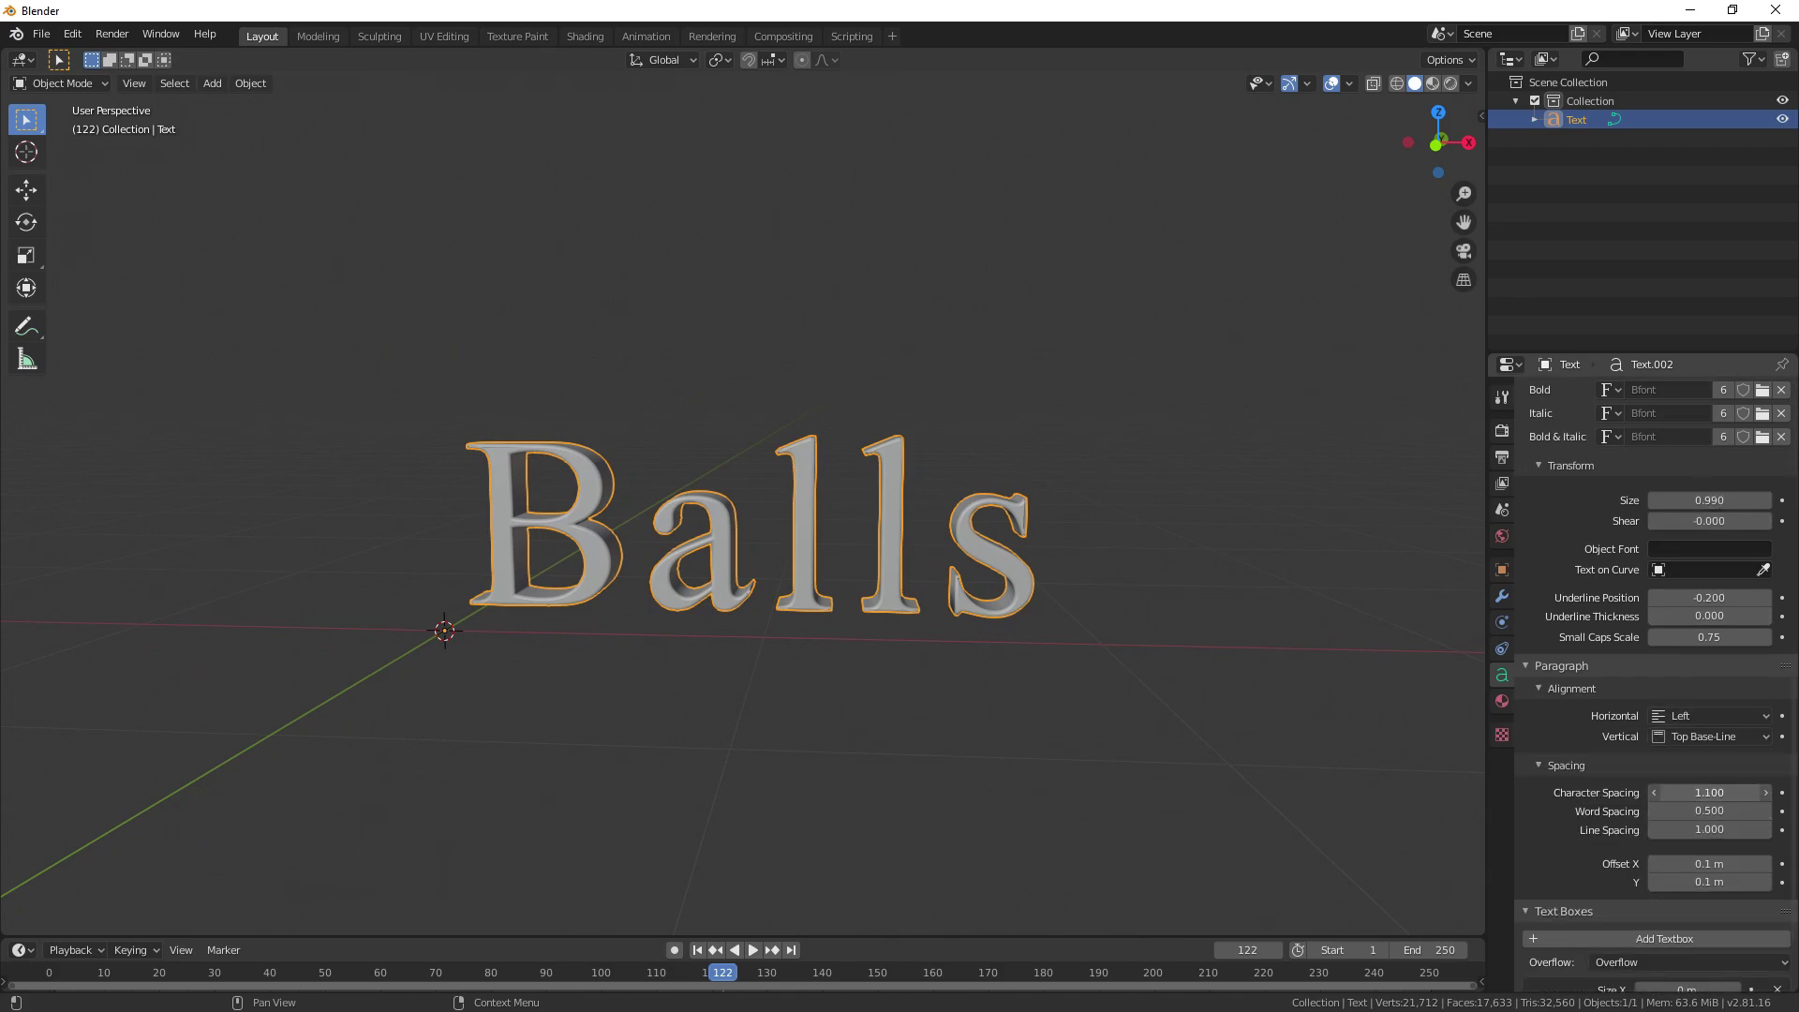
pyautogui.rightClick(963, 583)
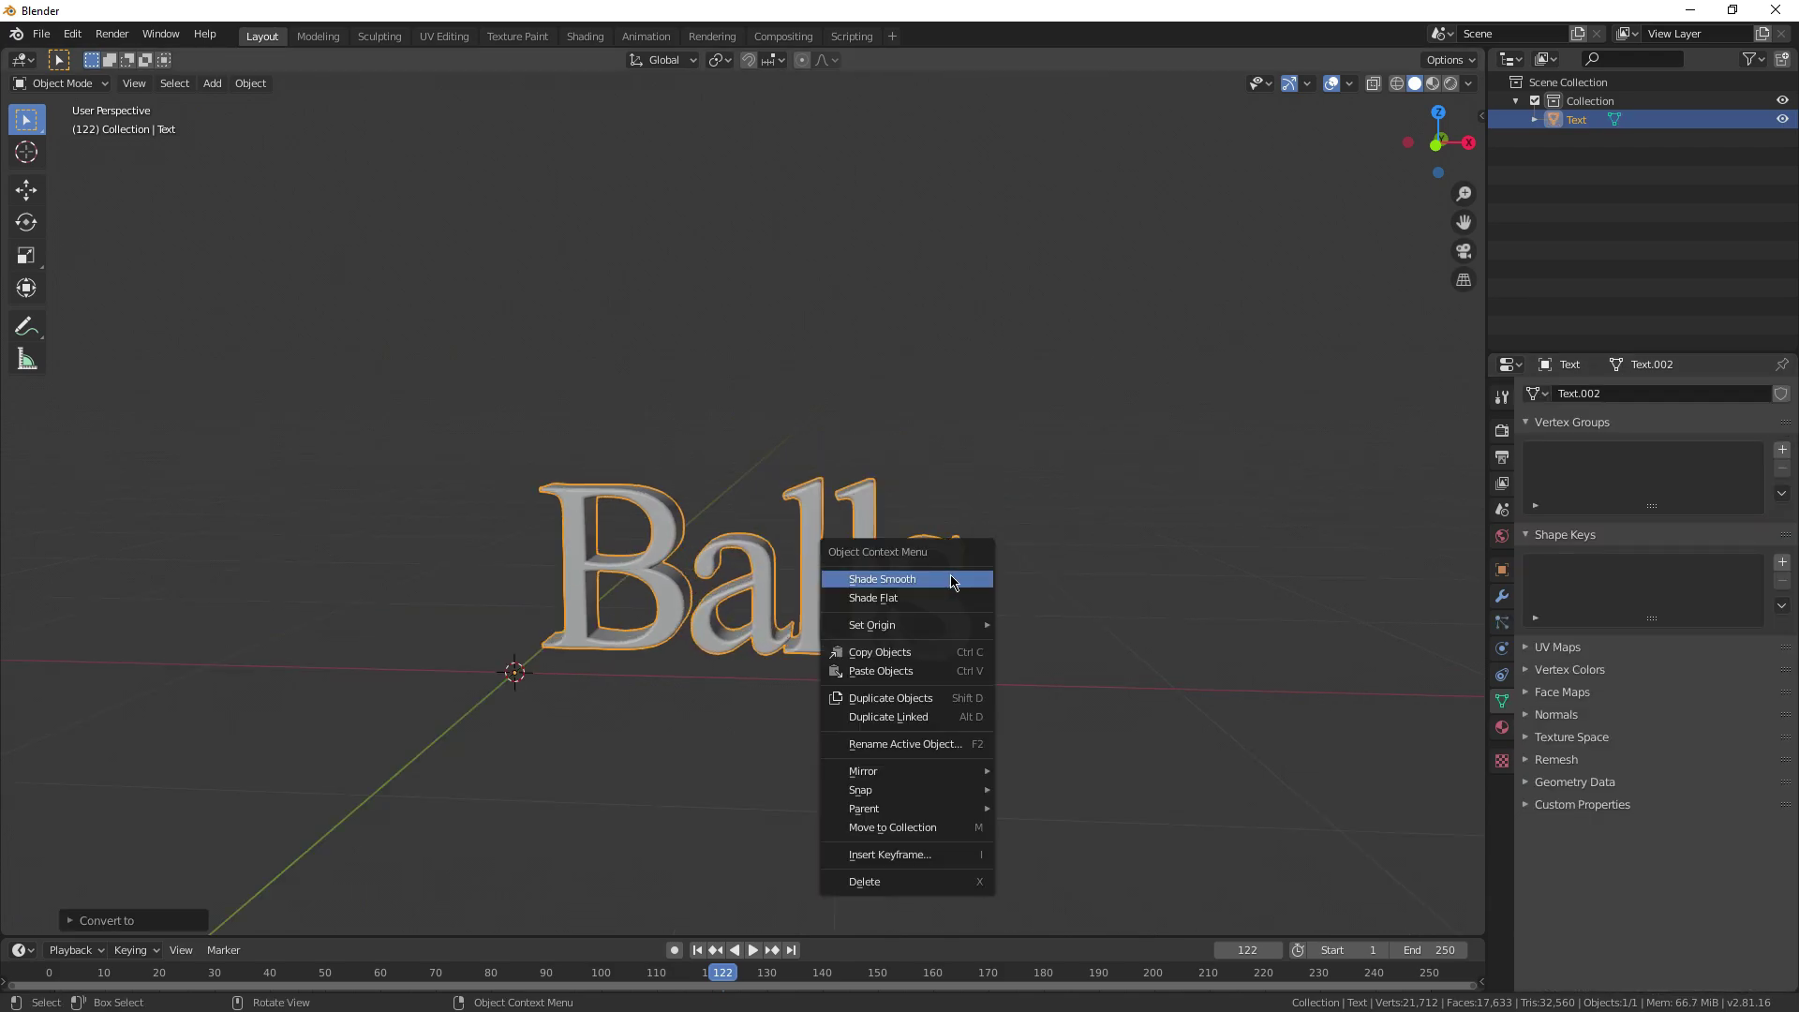
pyautogui.click(951, 579)
# Inspect the converted text's mesh topology in Edit Mode and return to Object Mode.
pyautogui.press('Tab')
pyautogui.scroll(3, 831, 631)
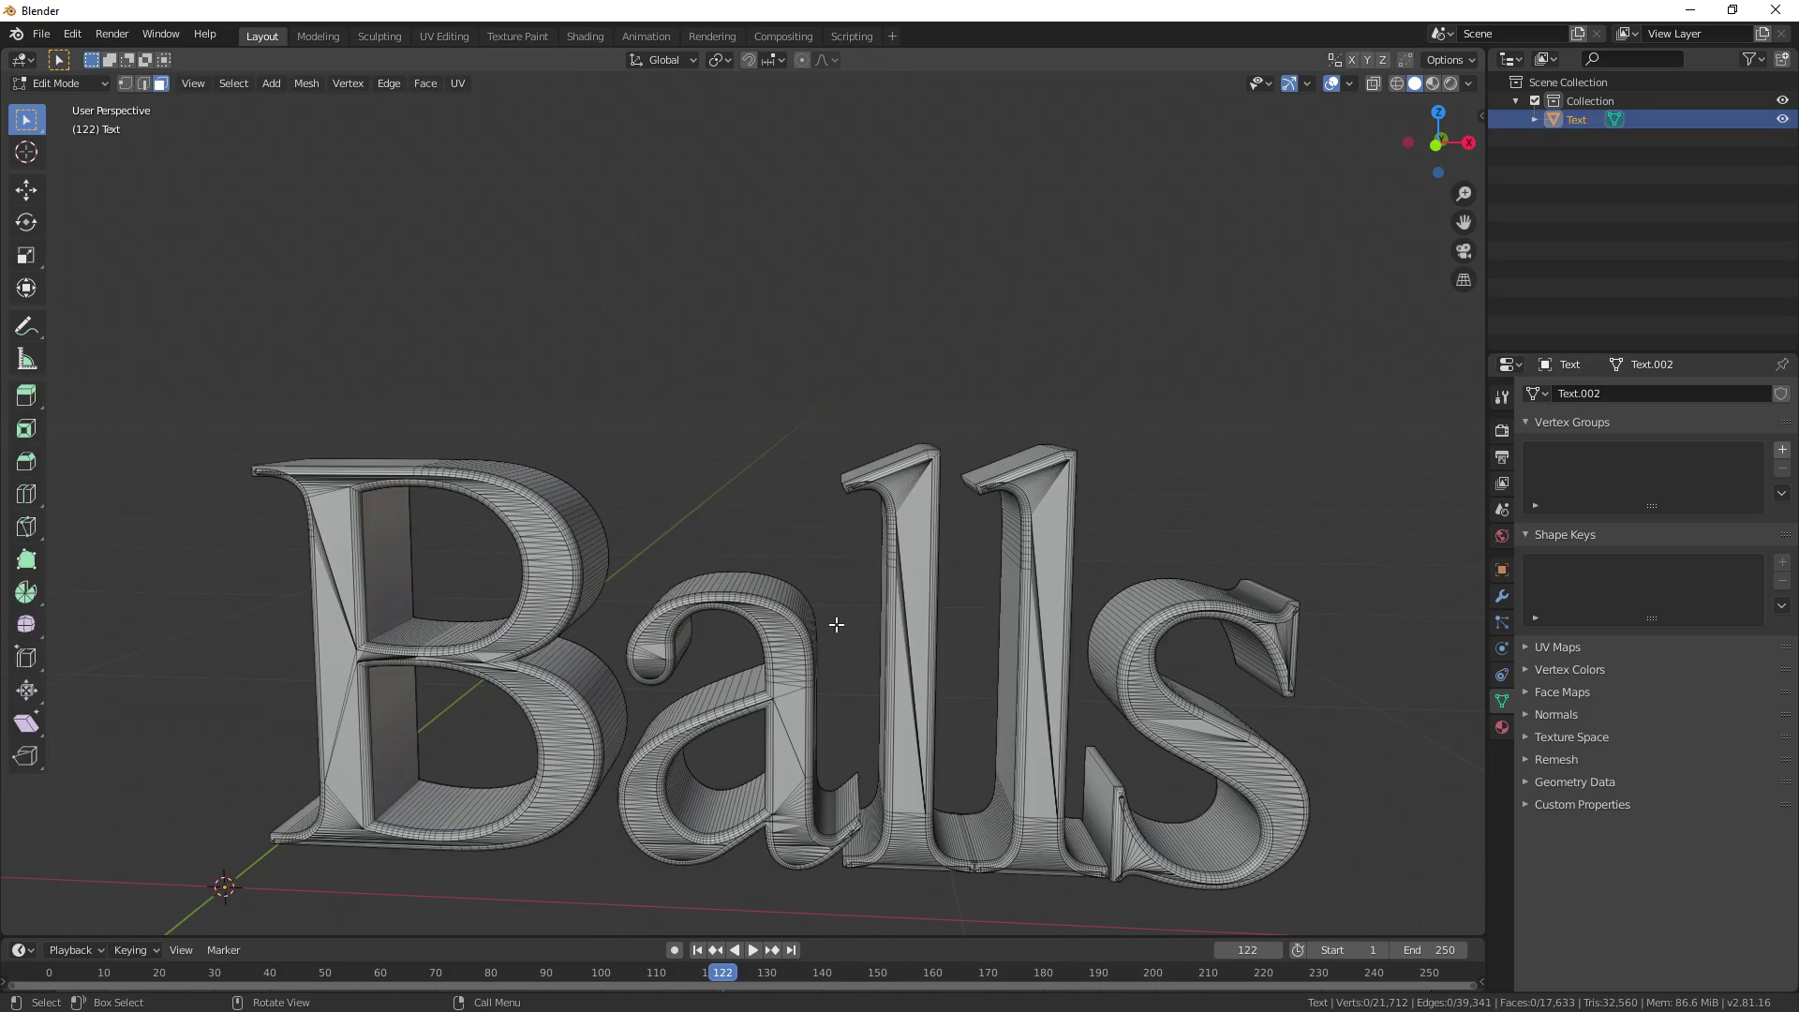
pyautogui.moveTo(831, 630)
pyautogui.mouseDown(button='middle')
pyautogui.moveTo(998, 638)
pyautogui.moveTo(1265, 578)
pyautogui.moveTo(840, 619)
pyautogui.mouseUp(button='middle')
pyautogui.scroll(-4, 841, 620)
pyautogui.press('Tab')
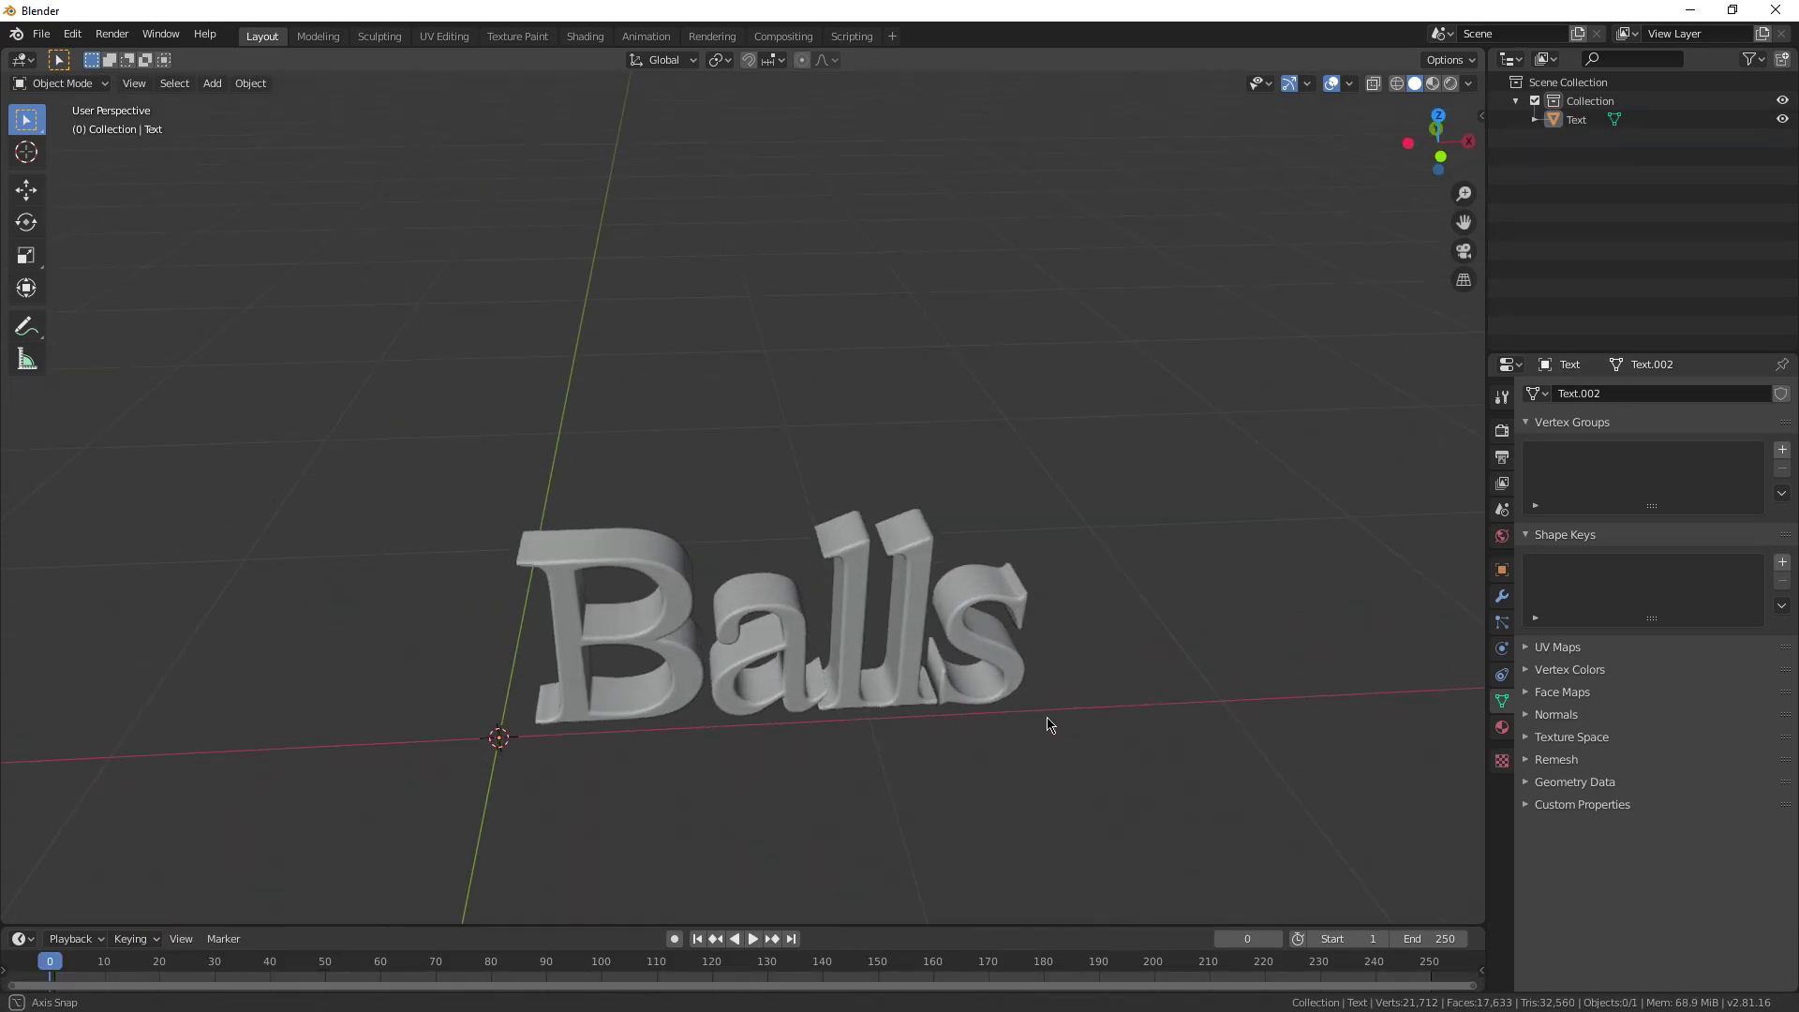
# Select the Balls mesh and examine its letters from several angles, both close up and from afar.
pyautogui.scroll(-3, 1040, 726)
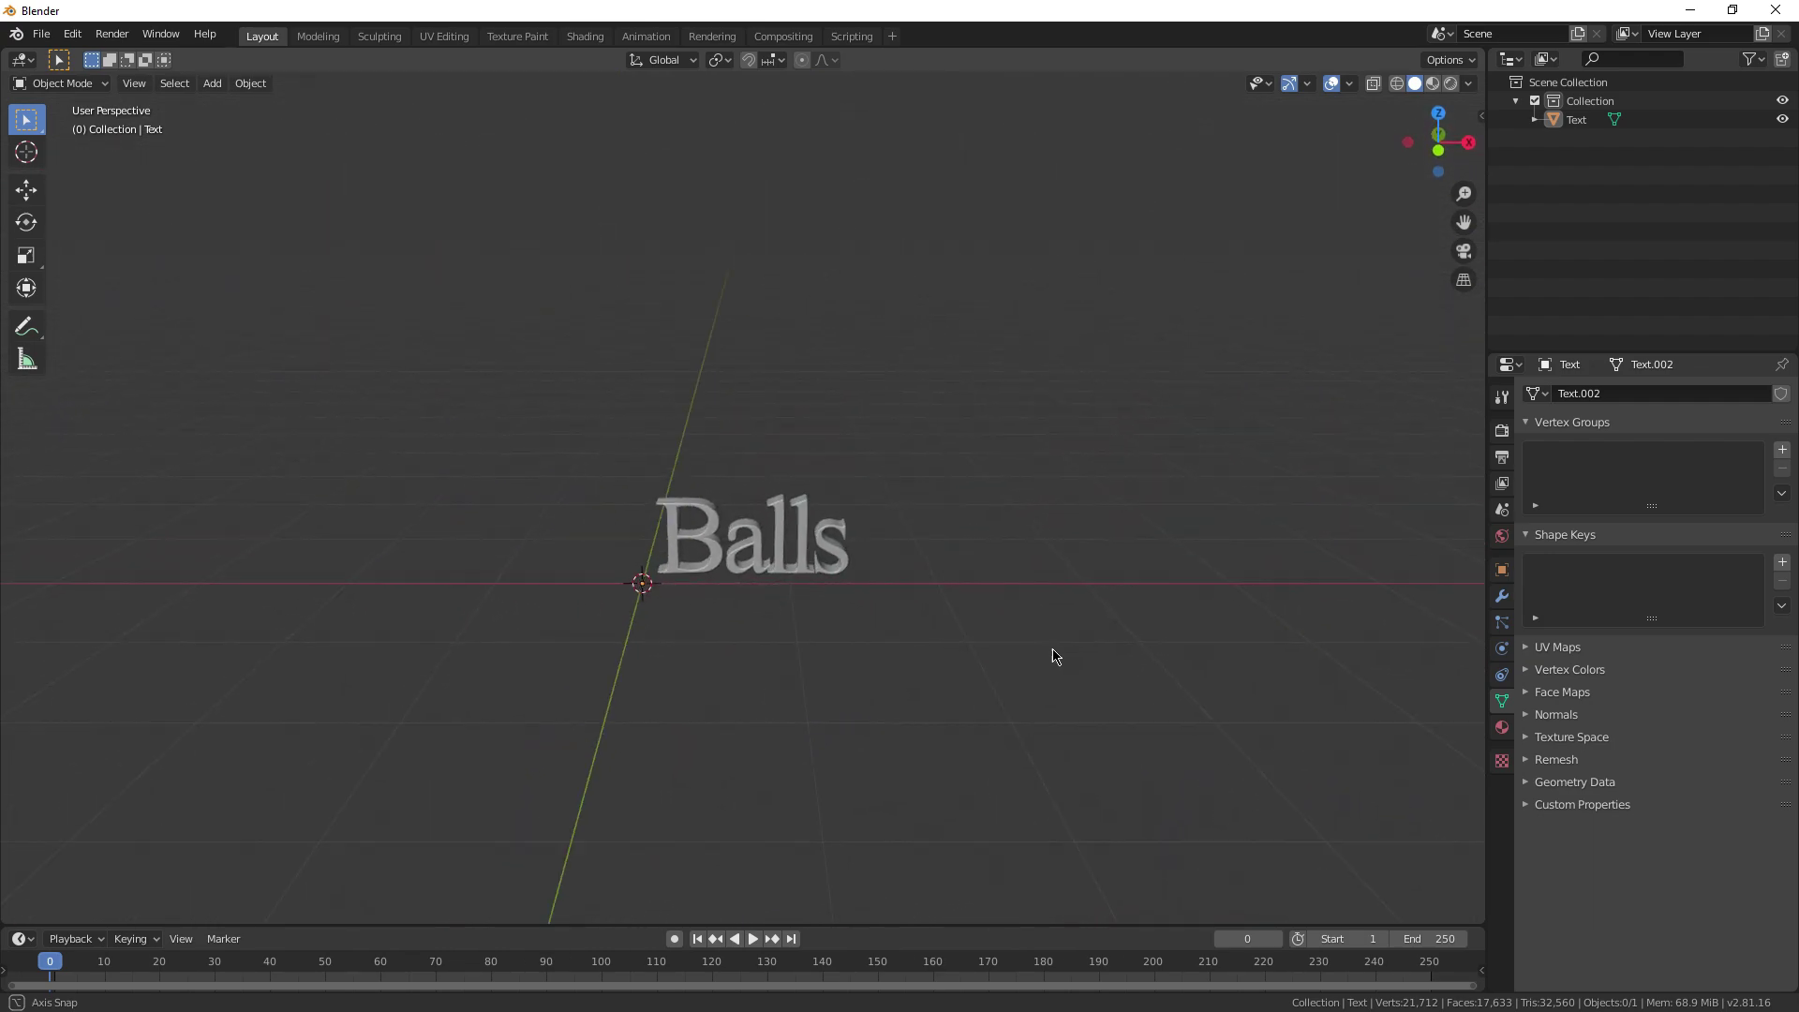
pyautogui.scroll(3, 1040, 698)
pyautogui.moveTo(1047, 705); pyautogui.dragTo(1003, 666, button='middle')
pyautogui.scroll(-3, 952, 665)
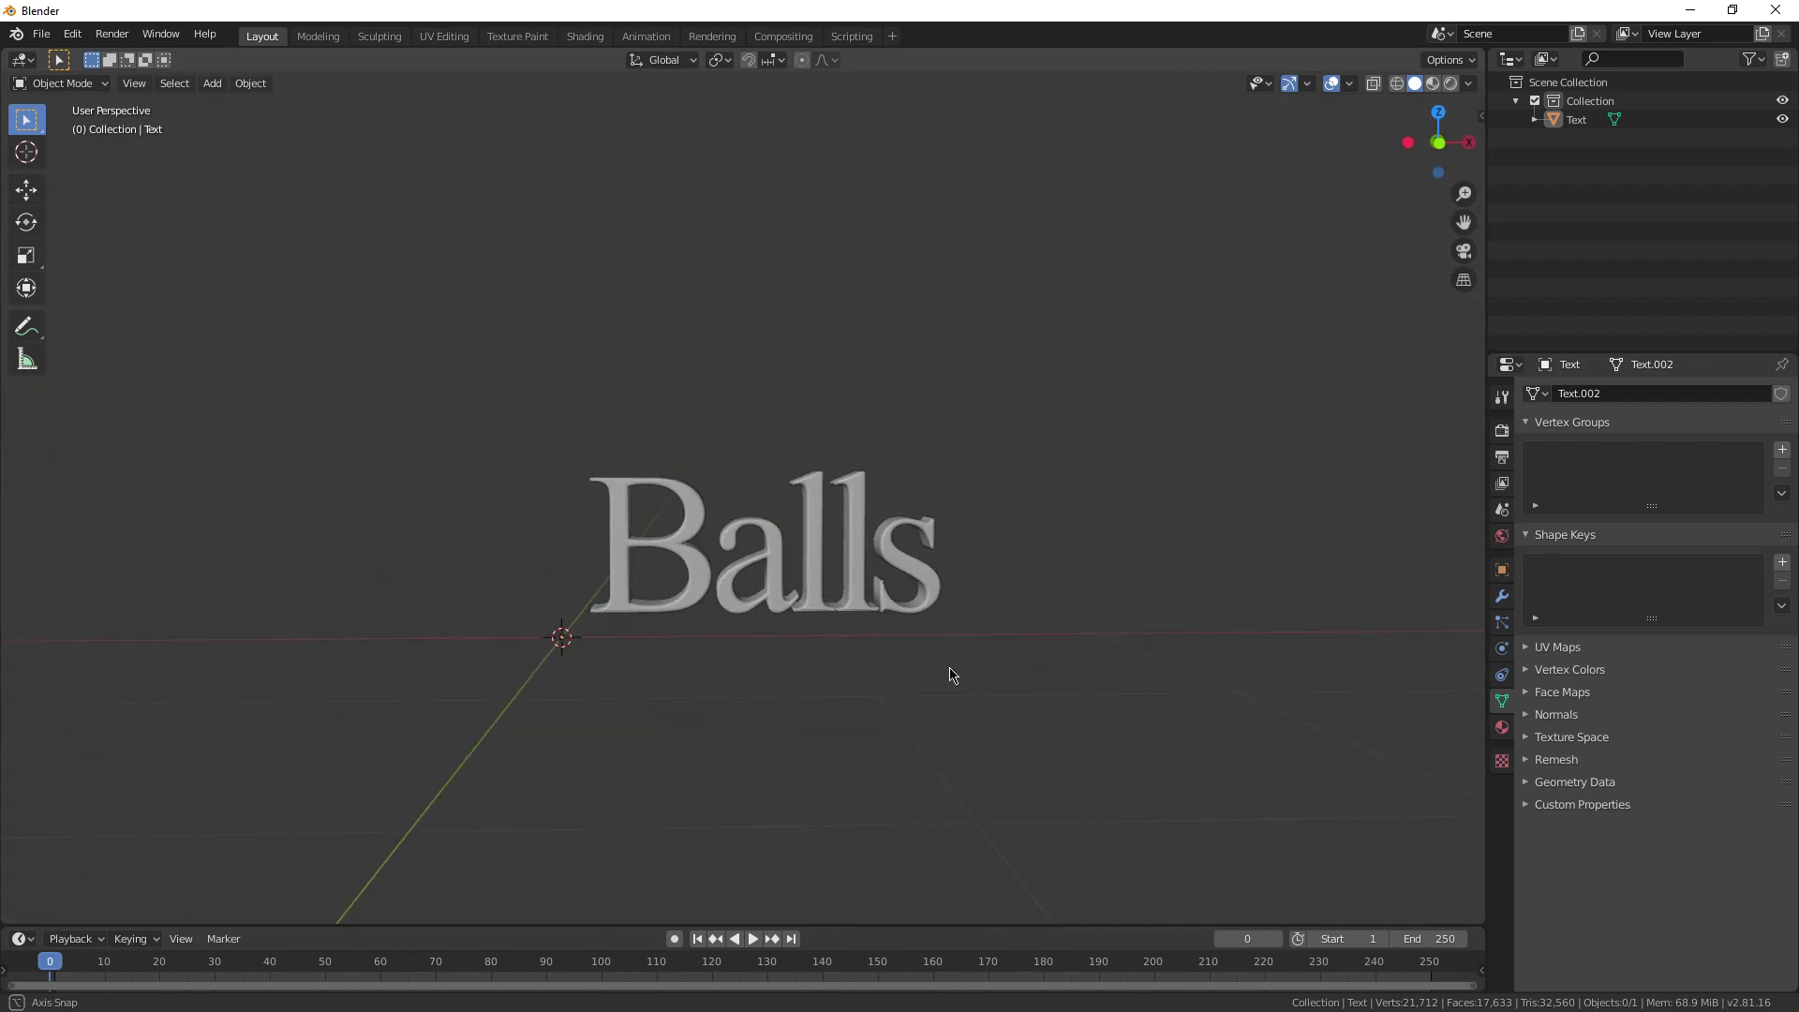
pyautogui.moveTo(949, 681); pyautogui.dragTo(987, 720, button='middle')
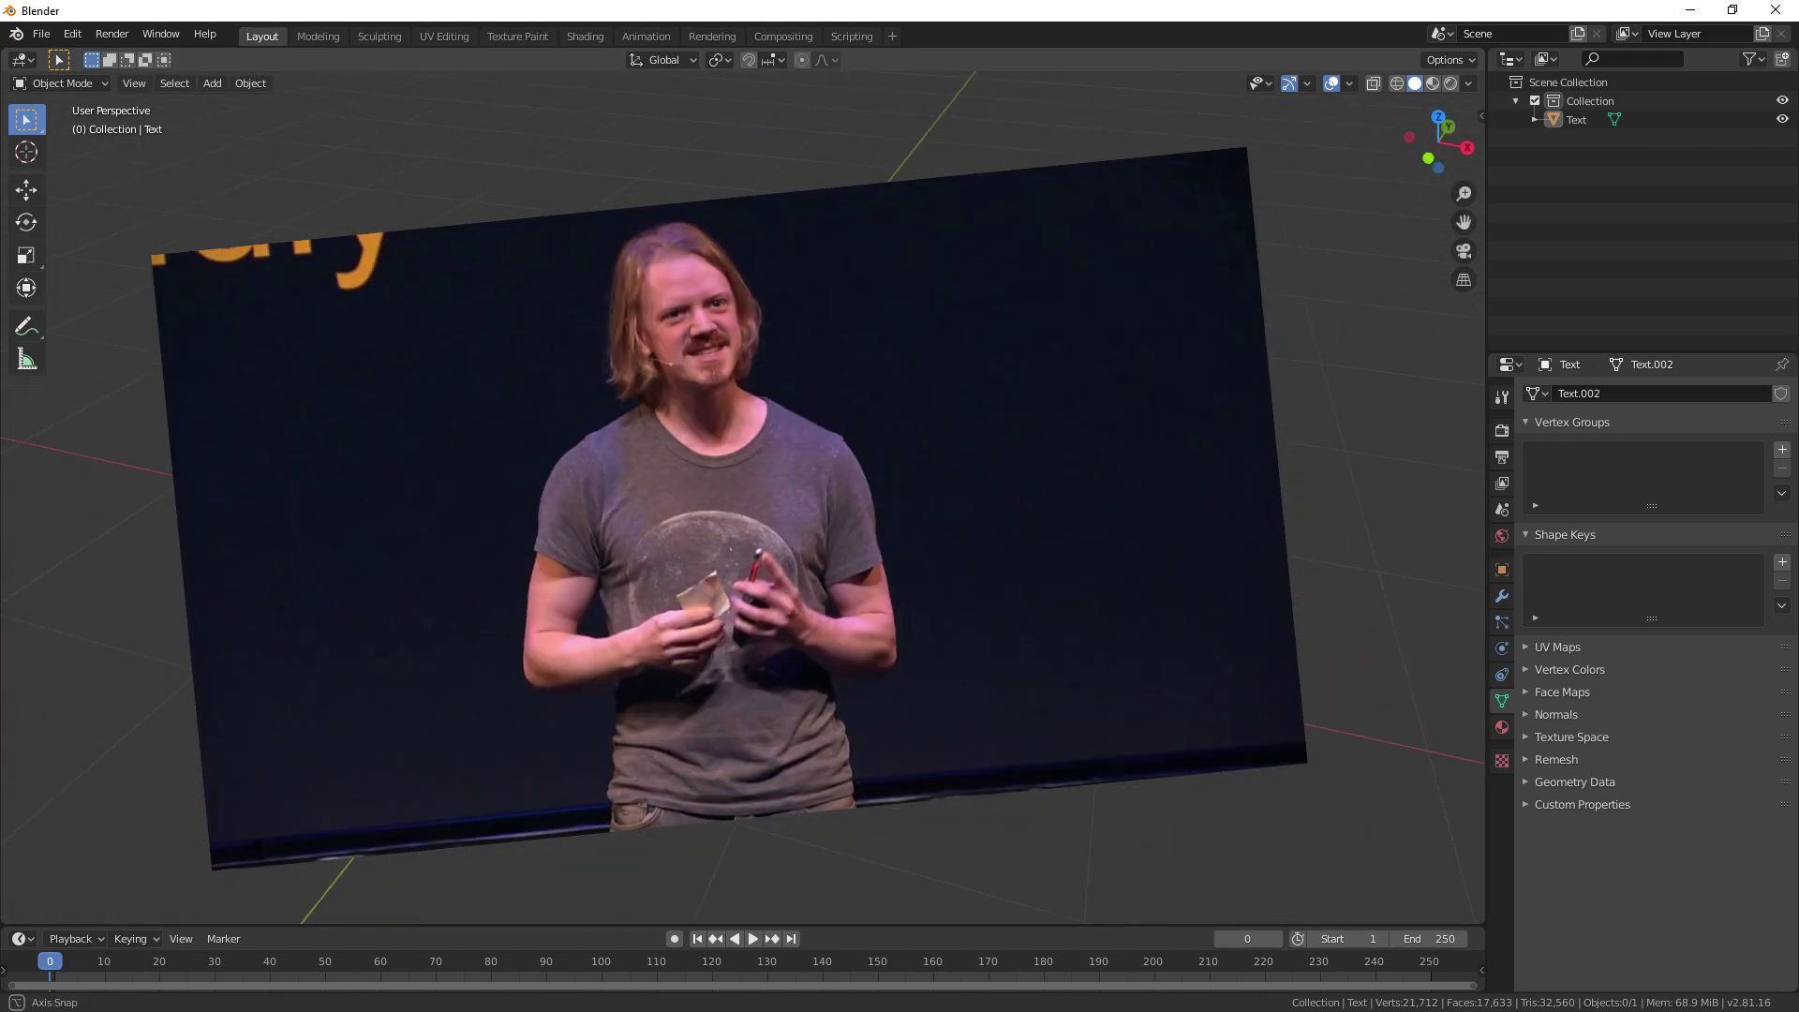
pyautogui.moveTo(825, 727); pyautogui.dragTo(755, 731, button='middle')
pyautogui.scroll(7, 993, 743)
pyautogui.moveTo(993, 743); pyautogui.dragTo(910, 683, button='middle')
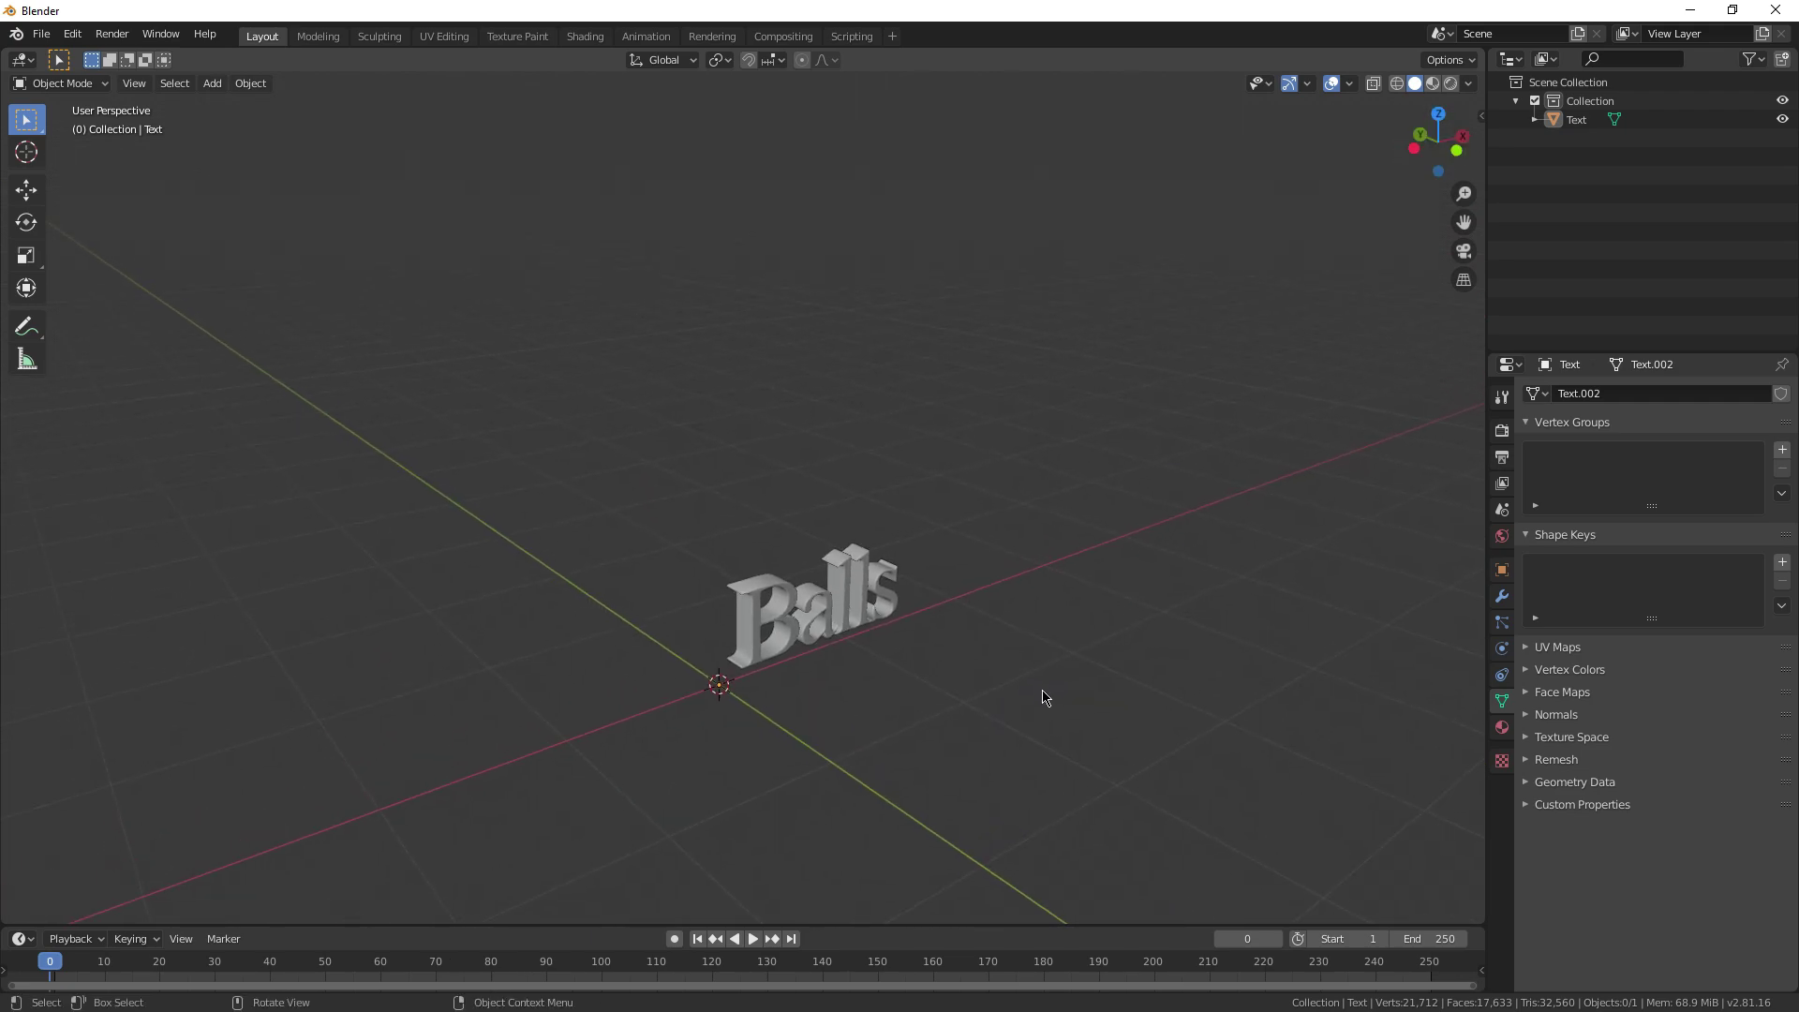
pyautogui.moveTo(1046, 697); pyautogui.dragTo(619, 705, button='middle')
pyautogui.moveTo(772, 663); pyautogui.dragTo(546, 430, button='middle')
pyautogui.click(875, 731)
pyautogui.scroll(5, 1005, 752)
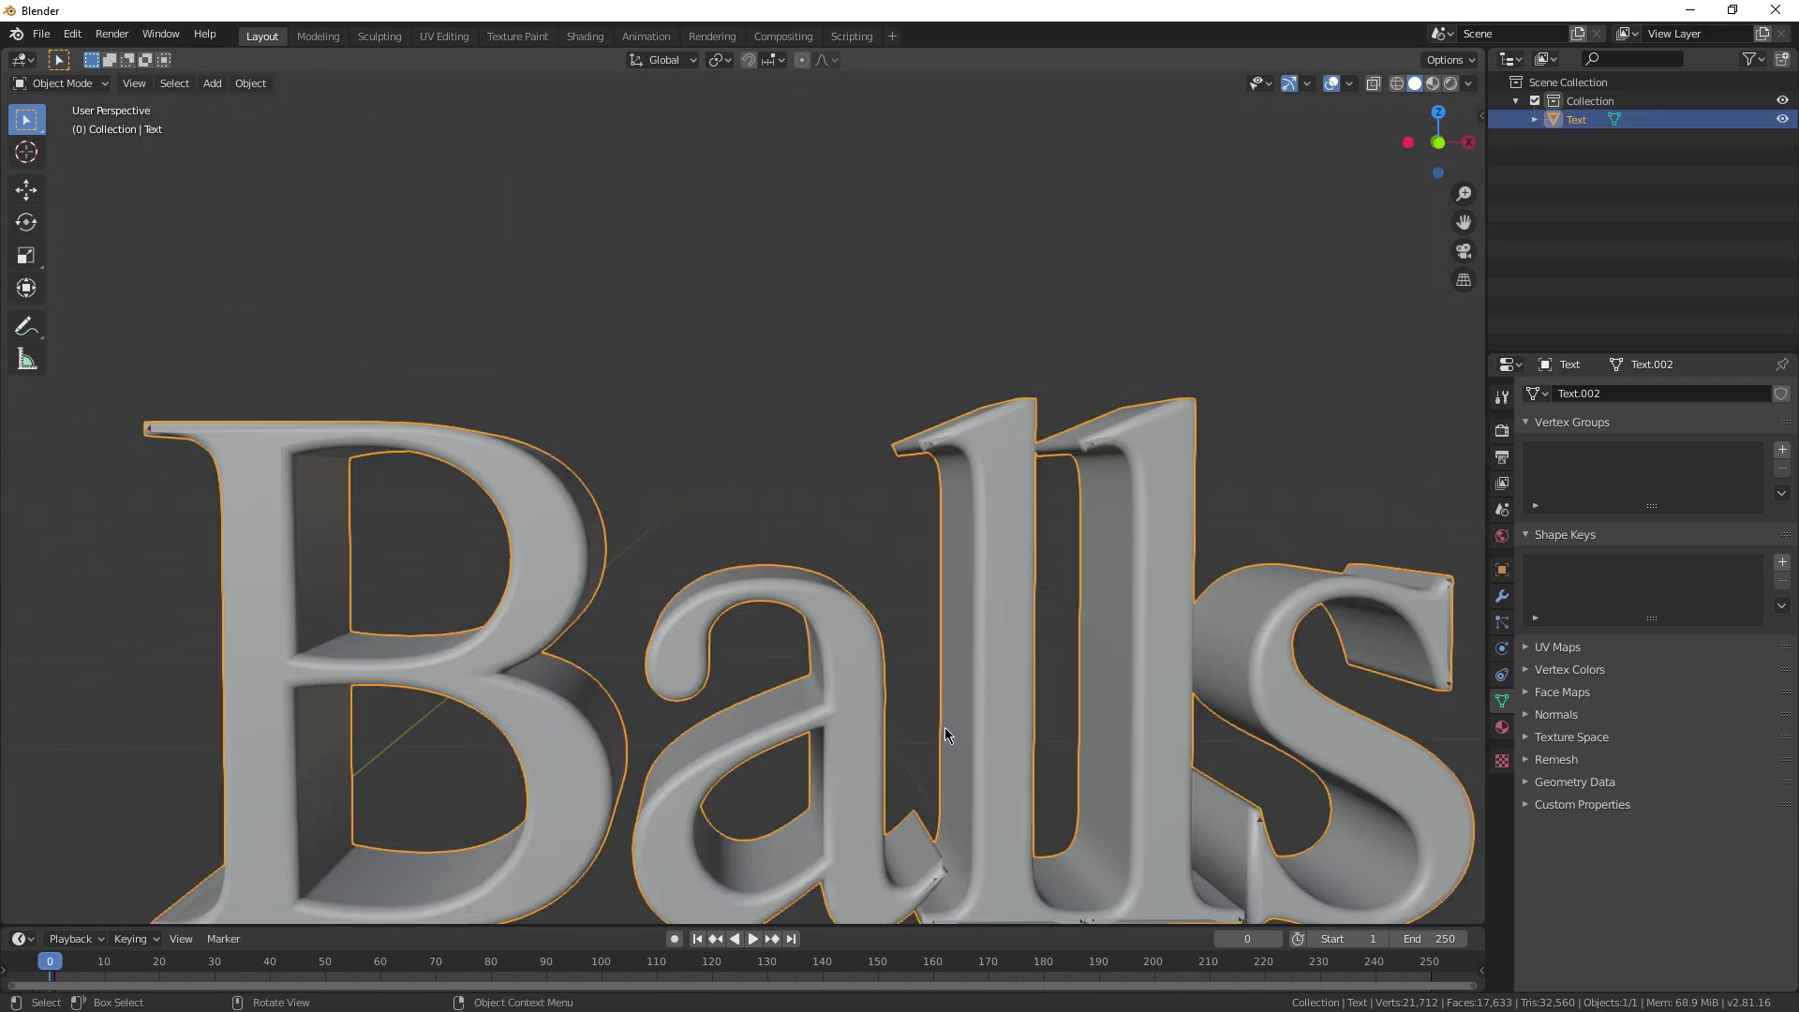
pyautogui.scroll(-3, 944, 728)
pyautogui.moveTo(945, 728); pyautogui.dragTo(1033, 778, button='middle')
pyautogui.scroll(-3, 917, 729)
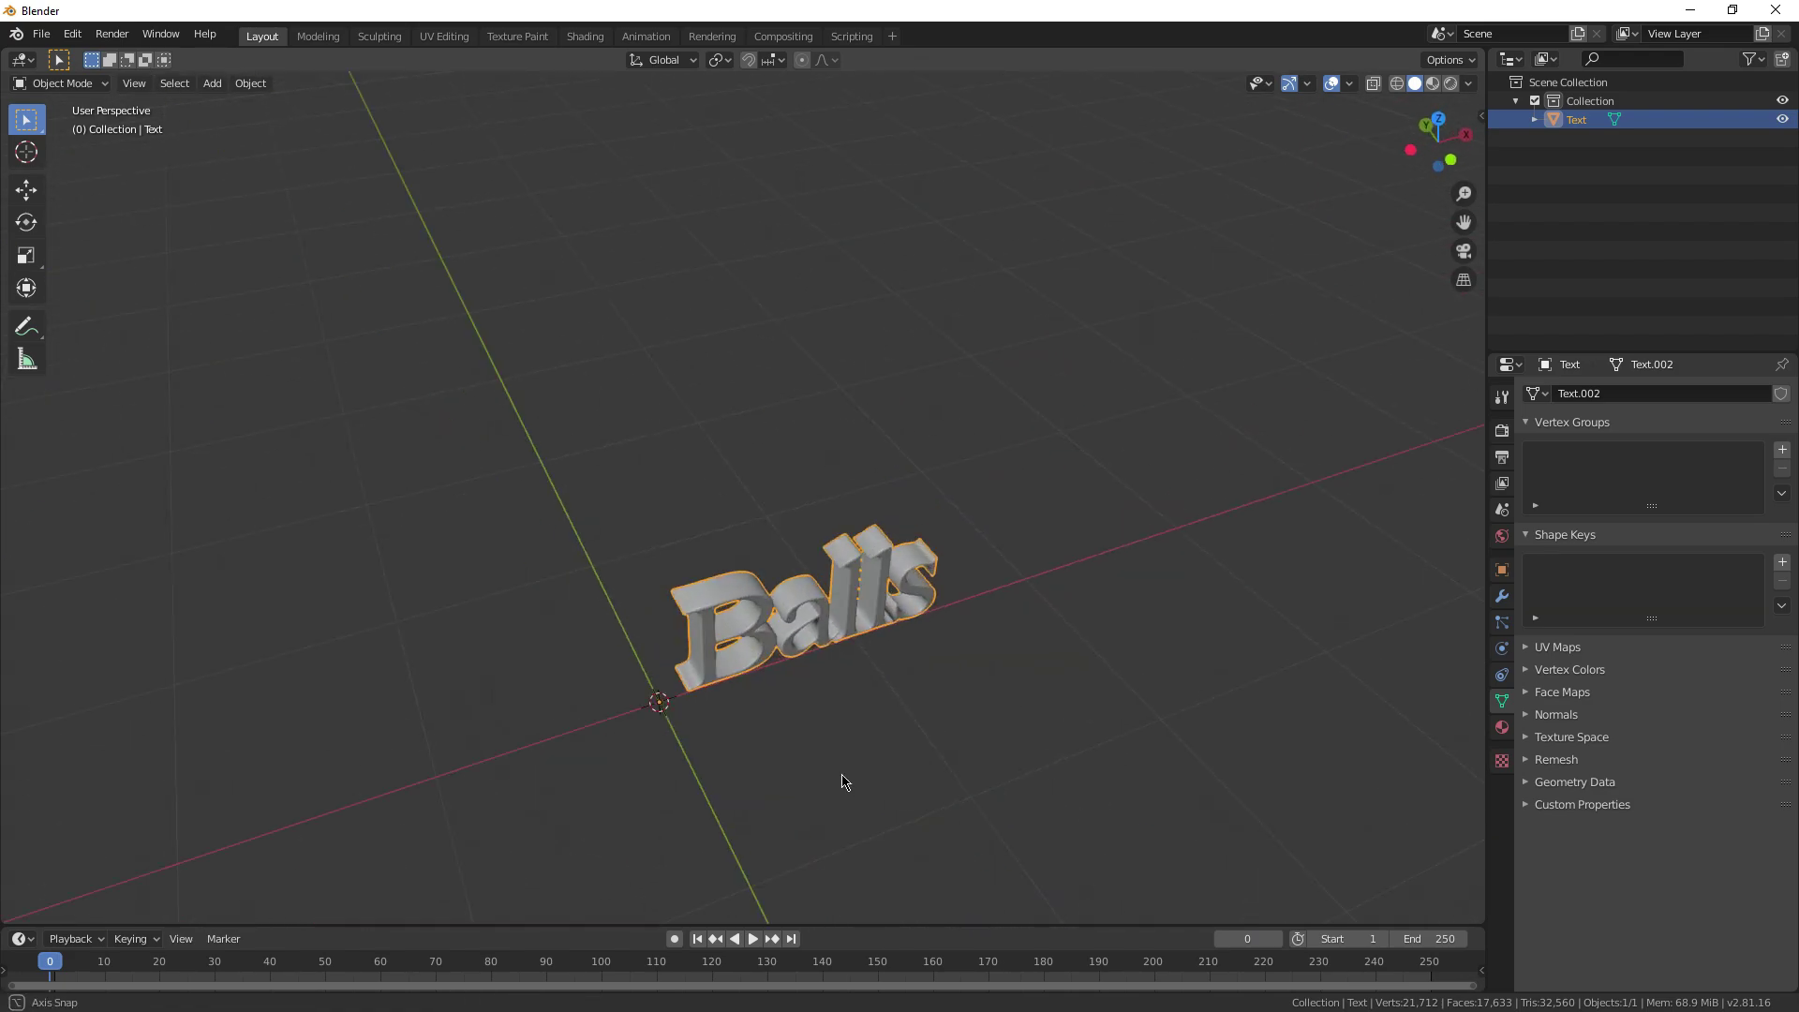